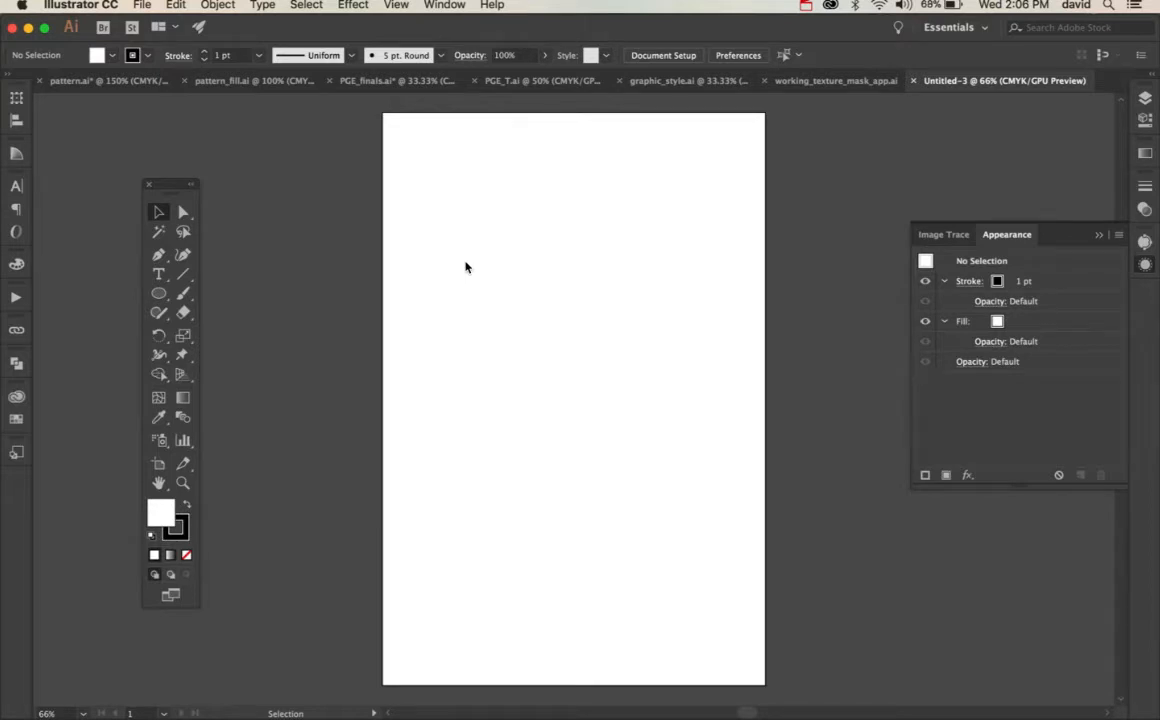
- Draw a square in the upper part of the artboard with no stroke and an orange-red fill (C 0, M 80, Y 100, K 0)
key(m)
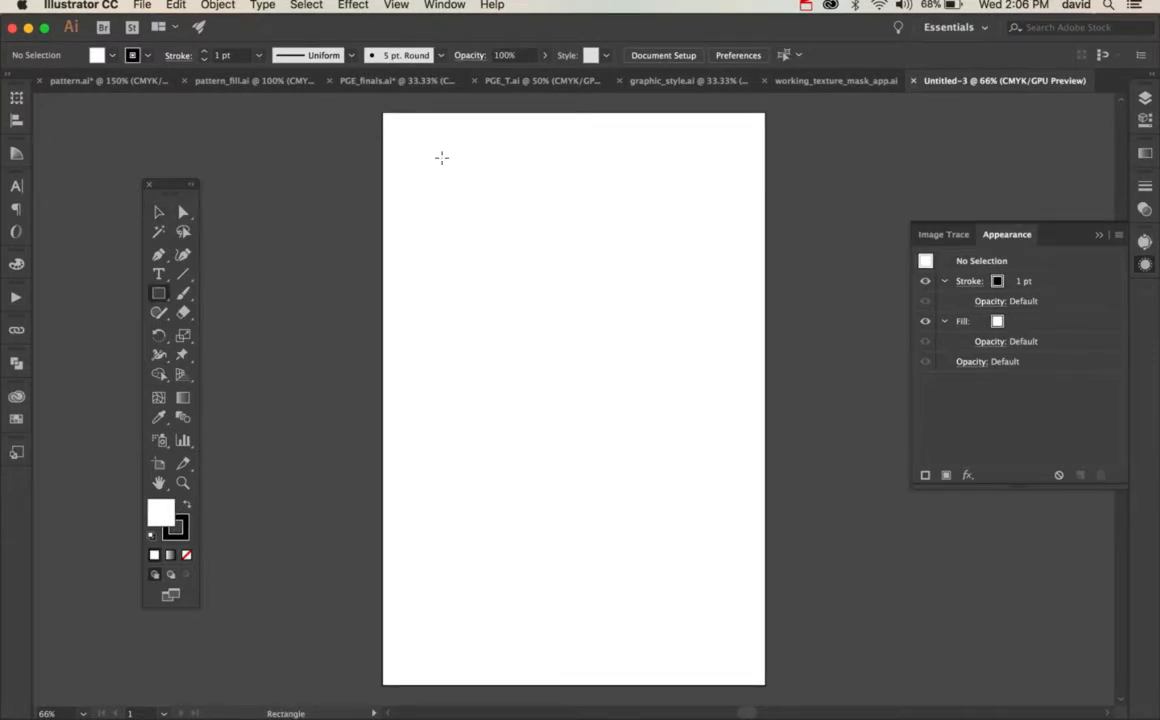
click(177, 533)
key(slash)
click(161, 514)
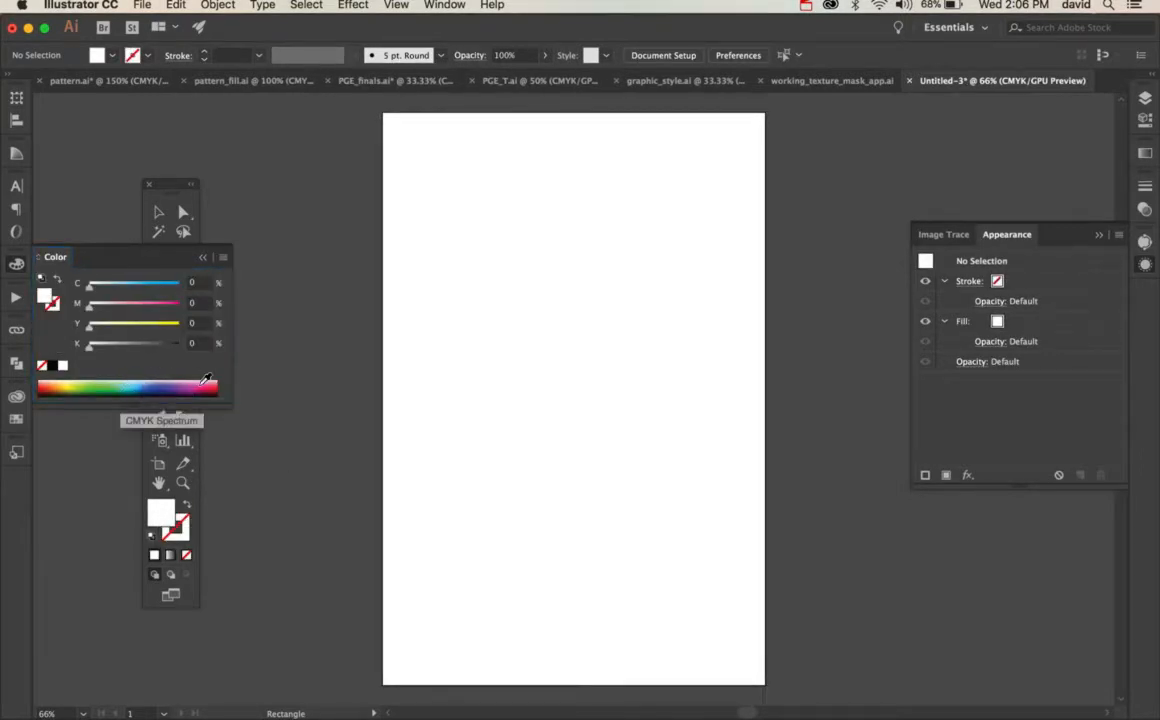
click(55, 387)
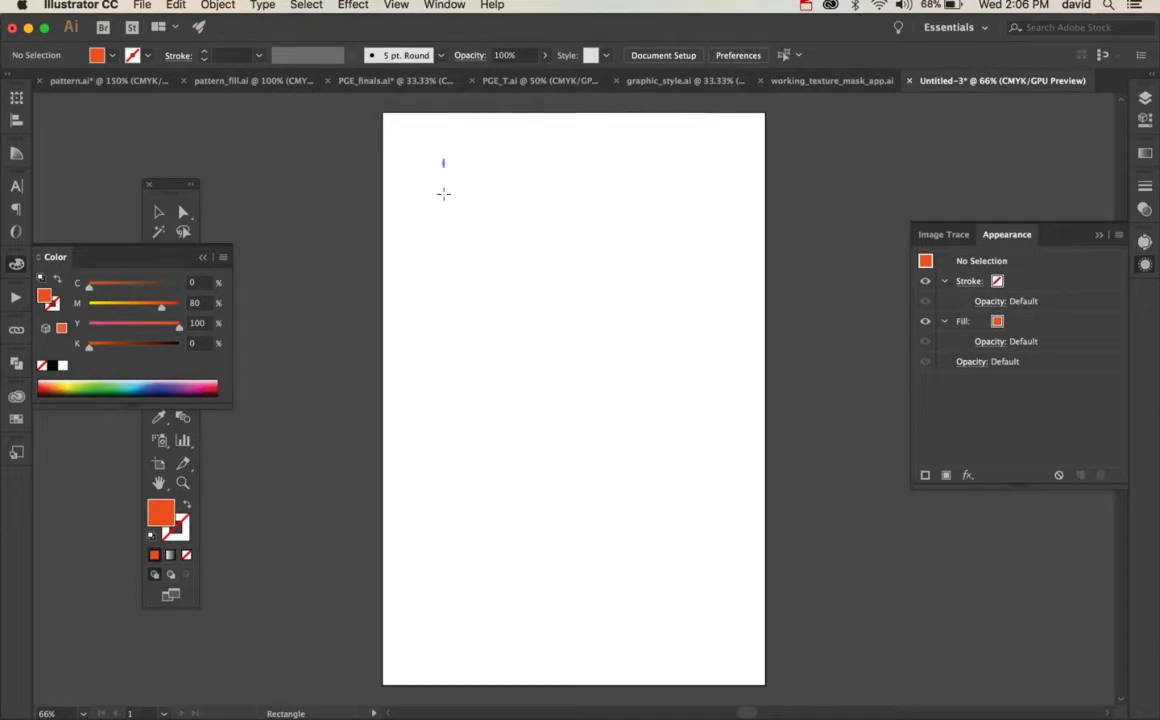
drag(444, 158, 654, 366)
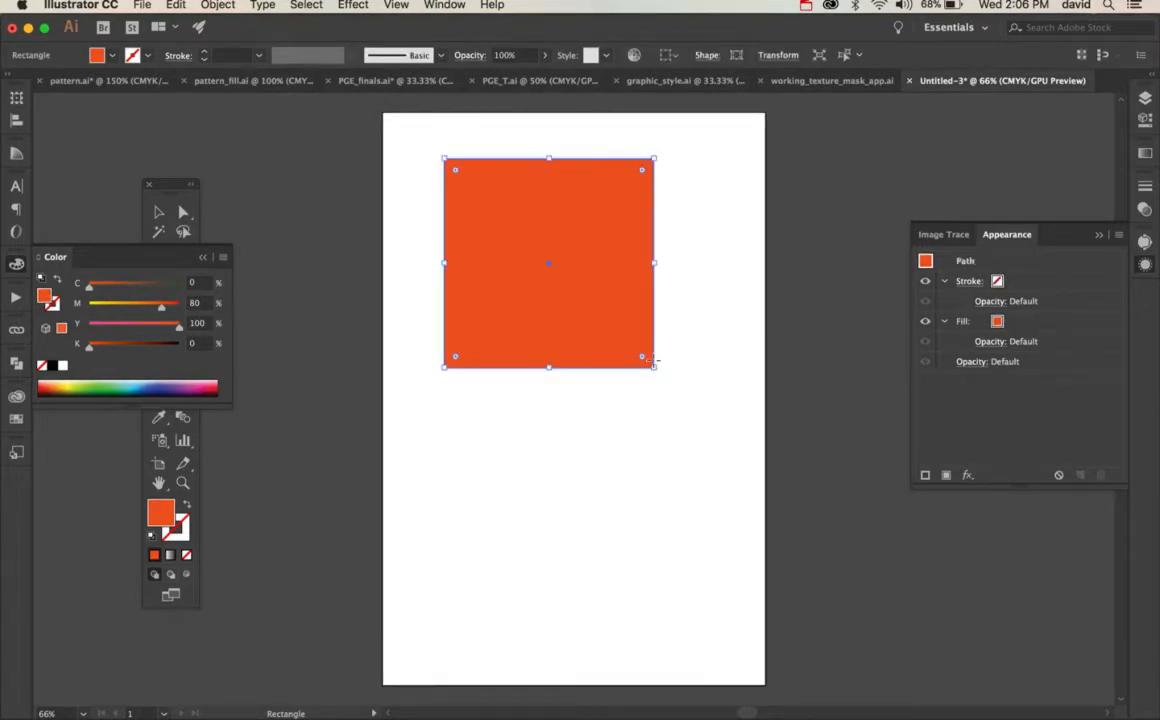
key(v)
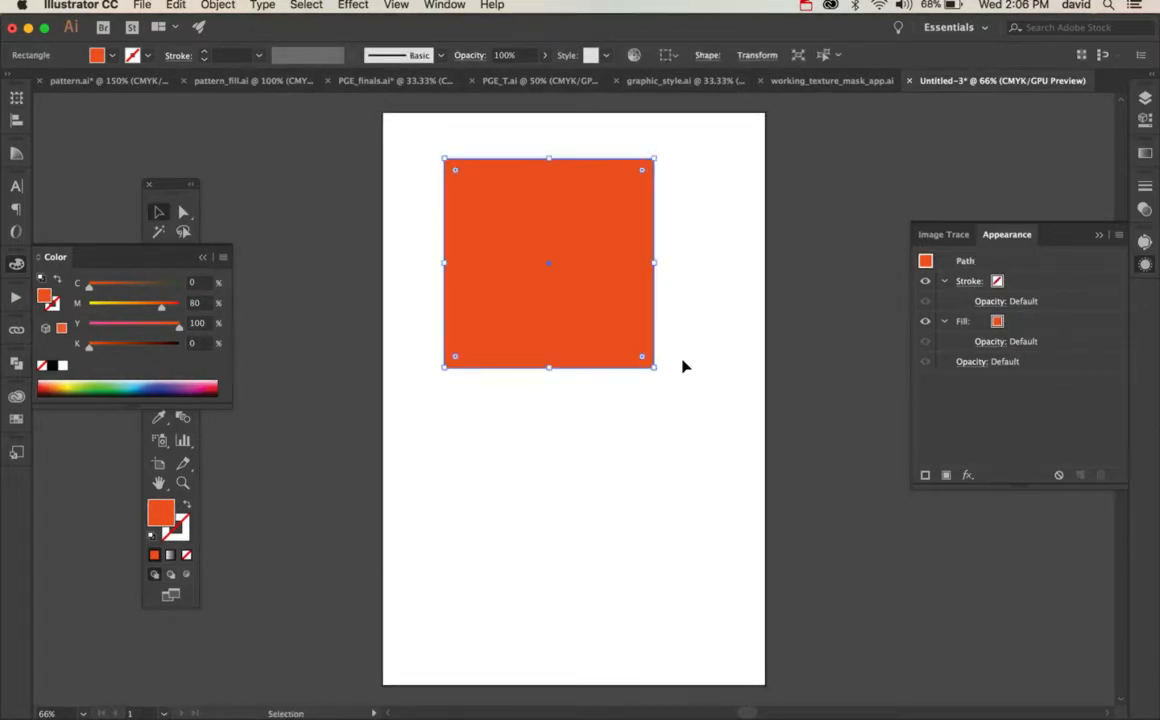
- Change the square's fill to the dark red swatch (C 15, M 100, Y 90, K 10)
click(970, 281)
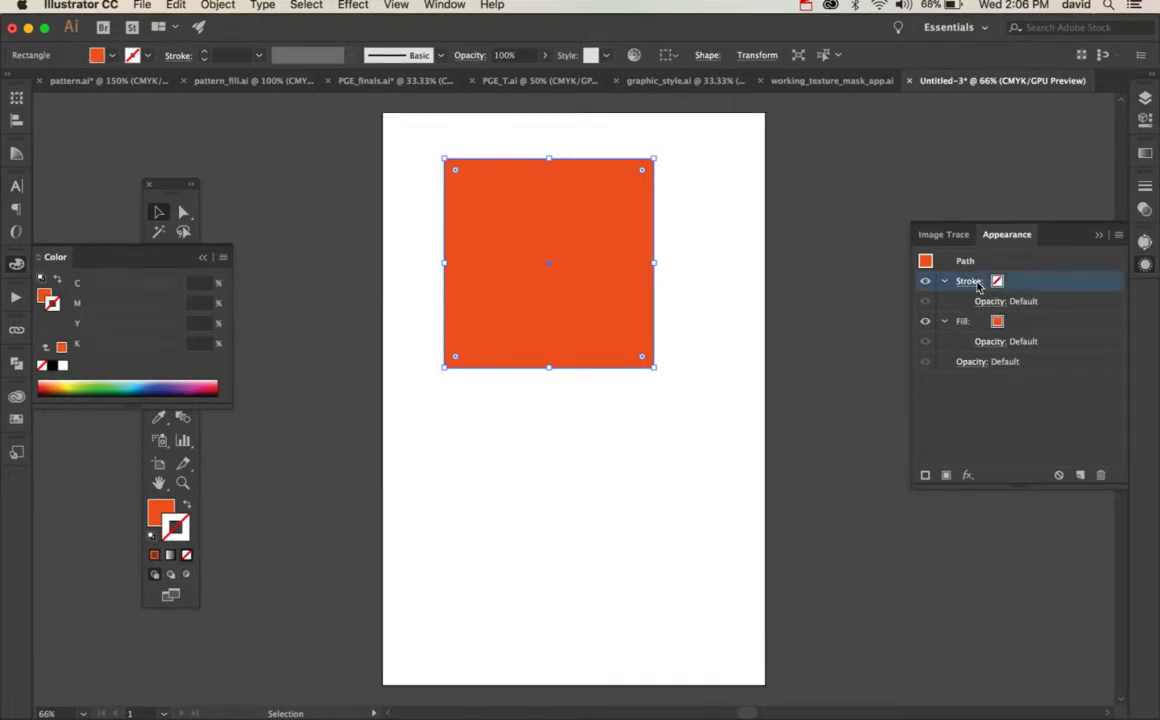
click(1085, 361)
click(1005, 328)
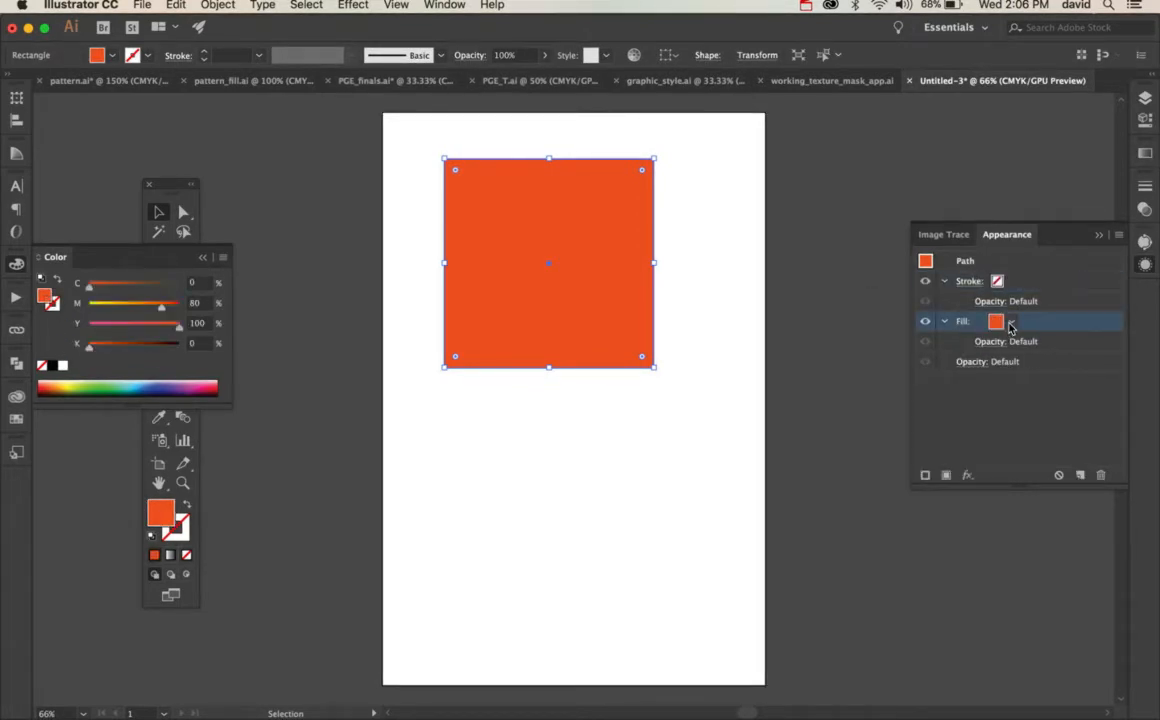
click(1010, 323)
click(953, 349)
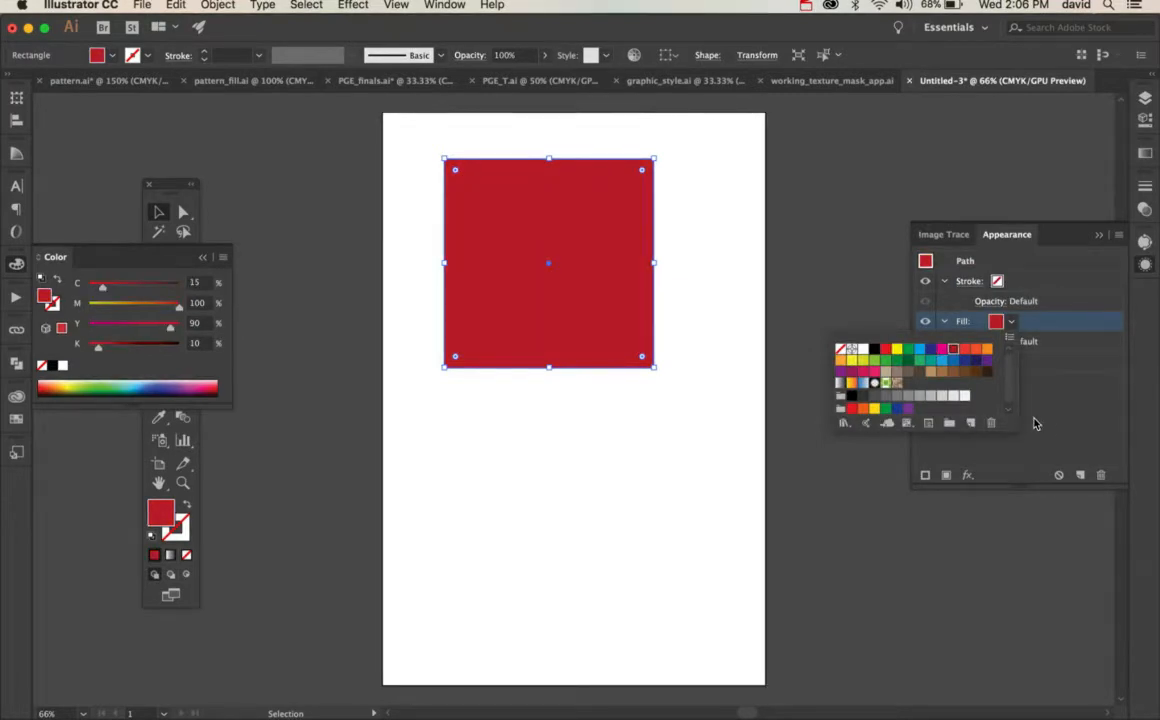
click(1038, 423)
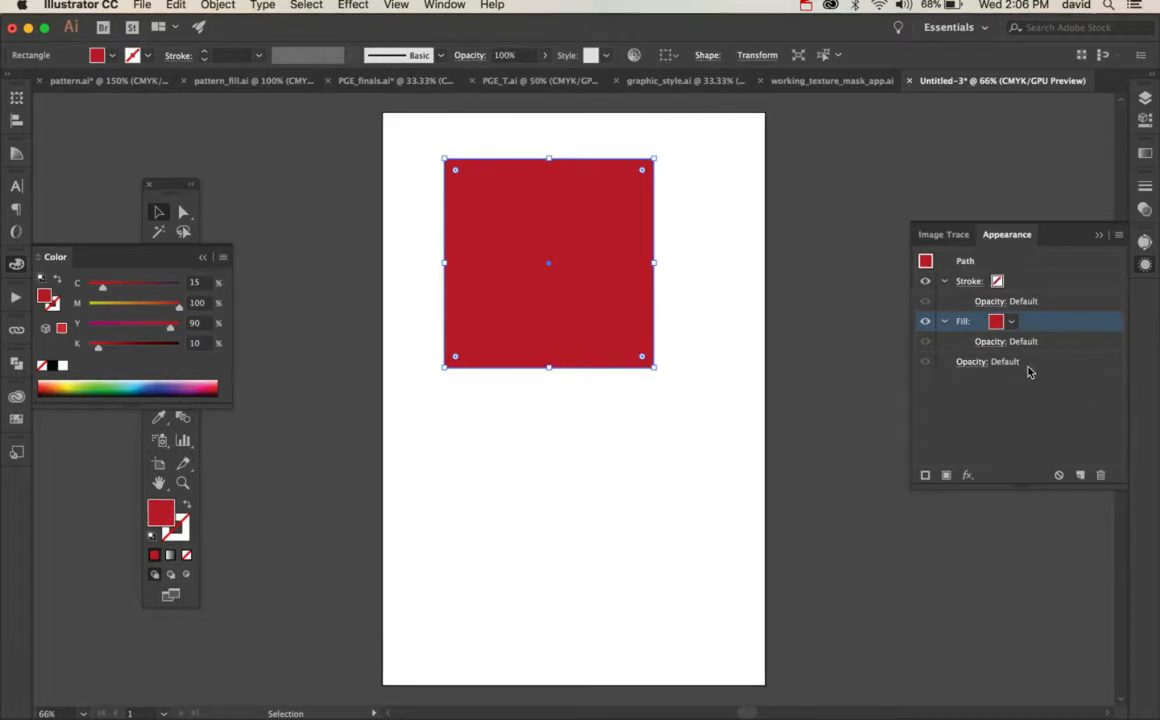
- Add a second fill to the square and set the lower fill to the blue swatch (C 70, M 15, Y 0, K 0)
click(946, 476)
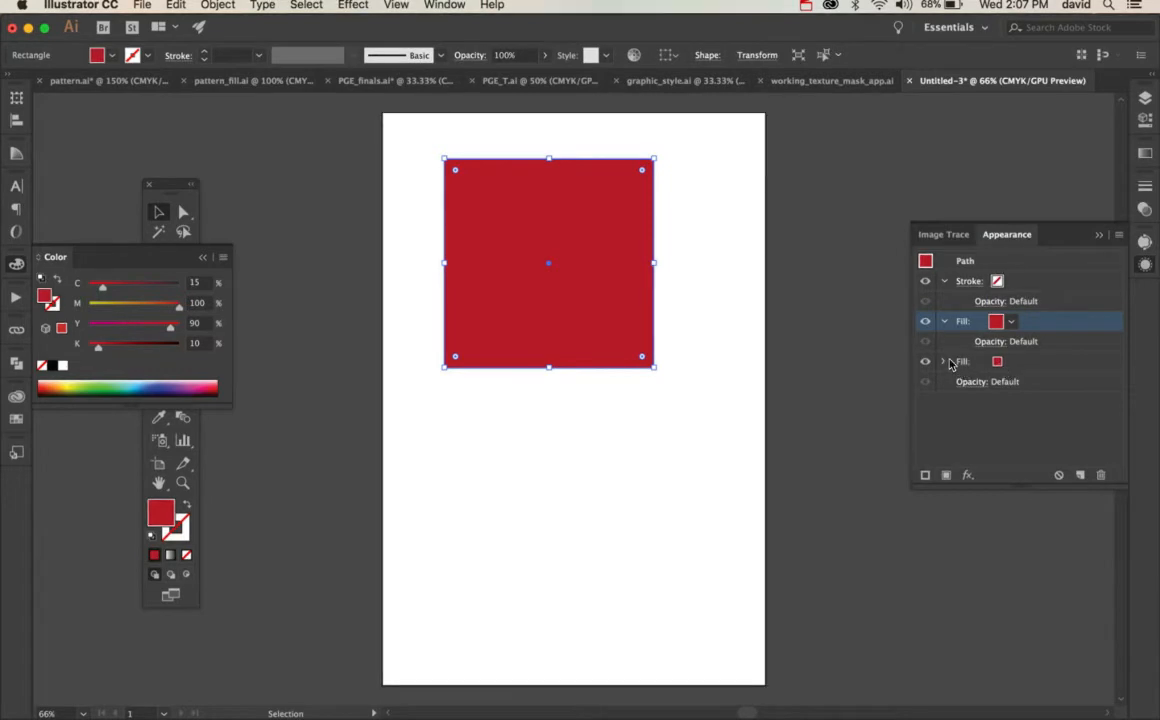
click(1005, 363)
click(1011, 364)
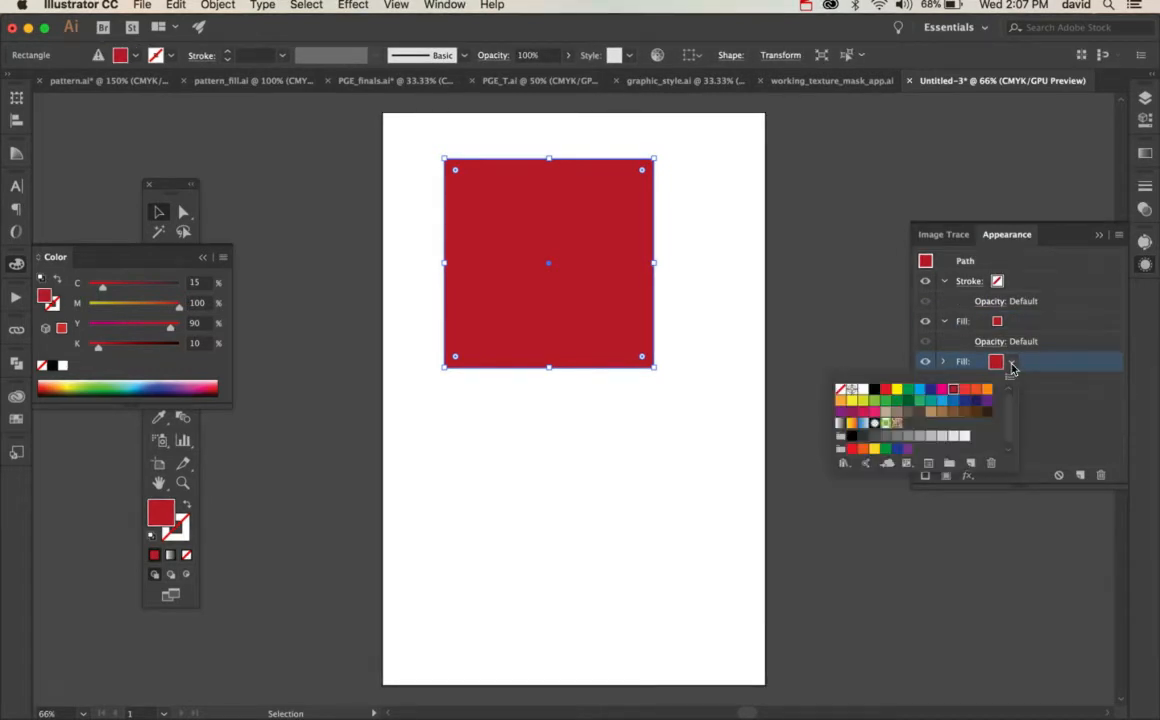
click(941, 400)
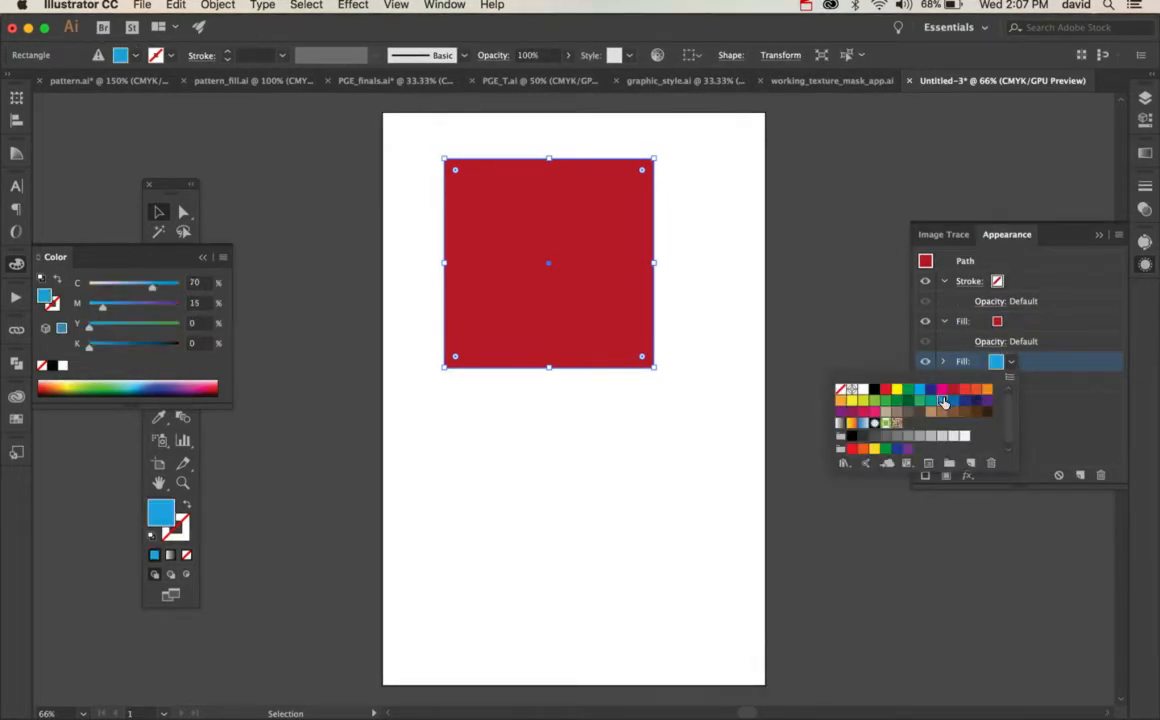
click(1038, 418)
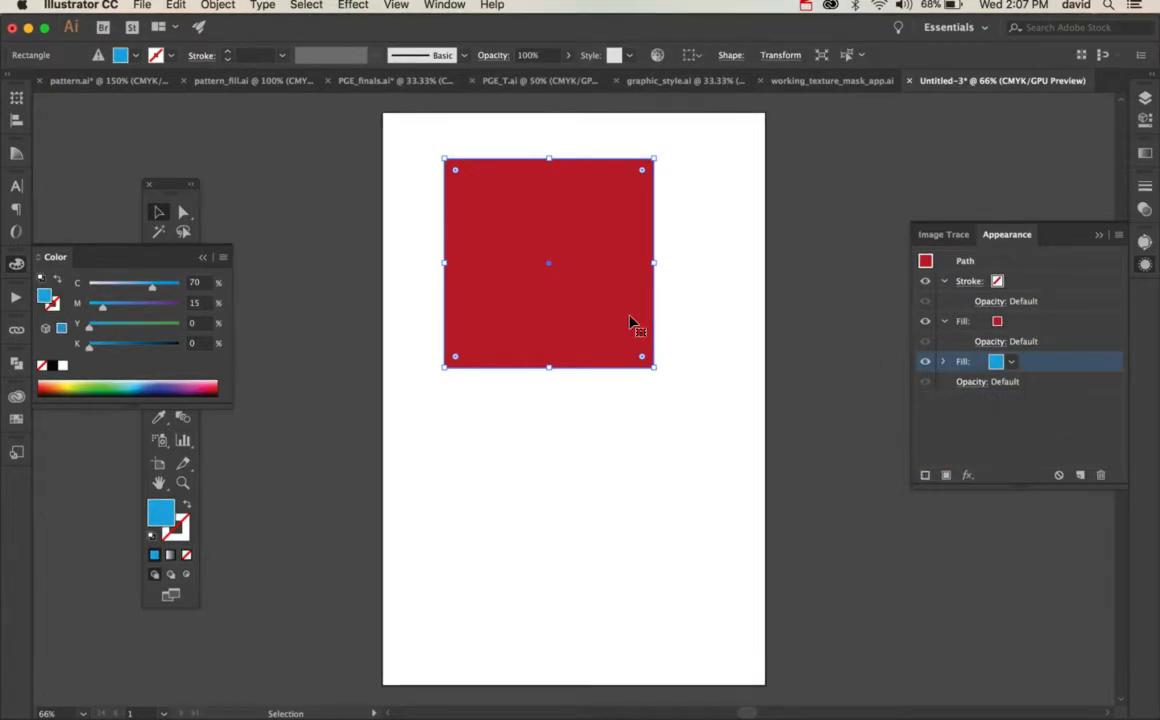
- Apply a Transform effect to the blue fill that moves it 0.2 in horizontally and 0.2 in vertically, with preview on
click(967, 475)
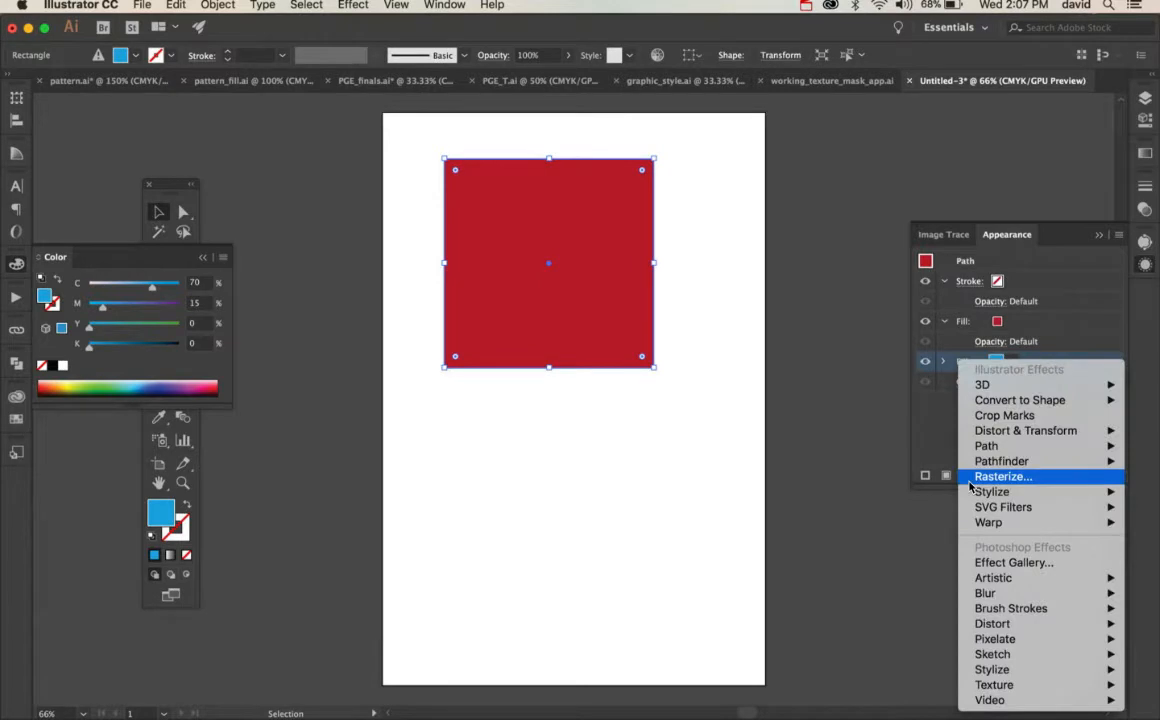
mouse_move(1022, 432)
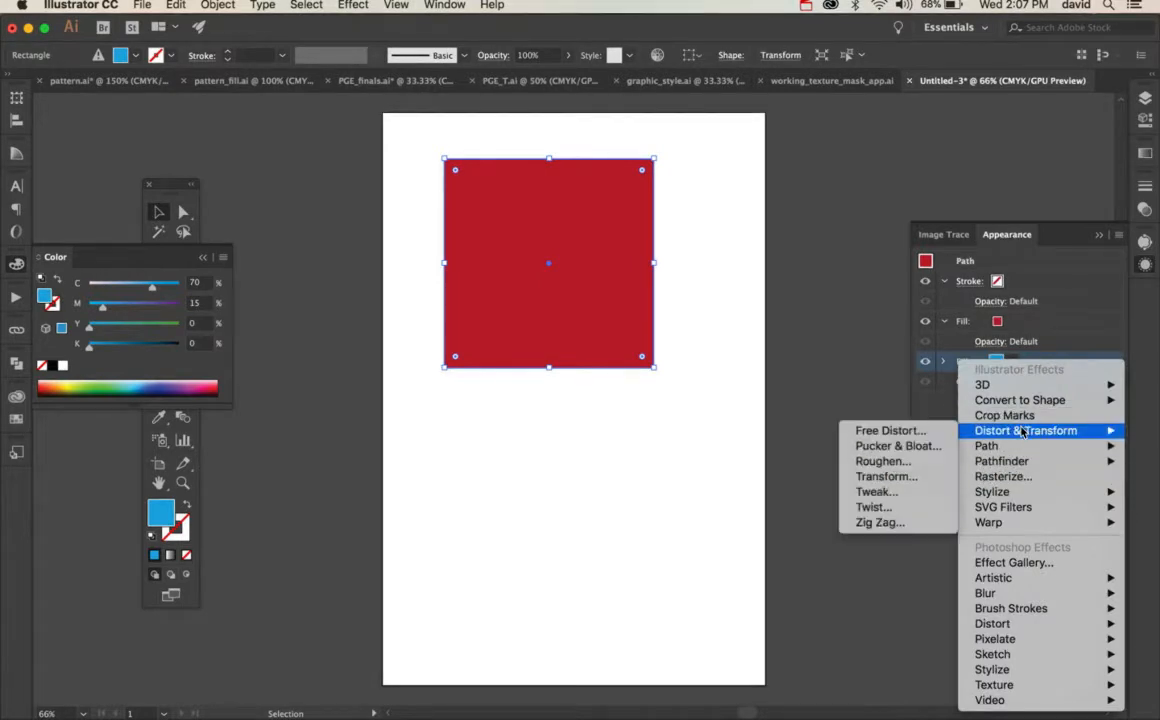
click(880, 476)
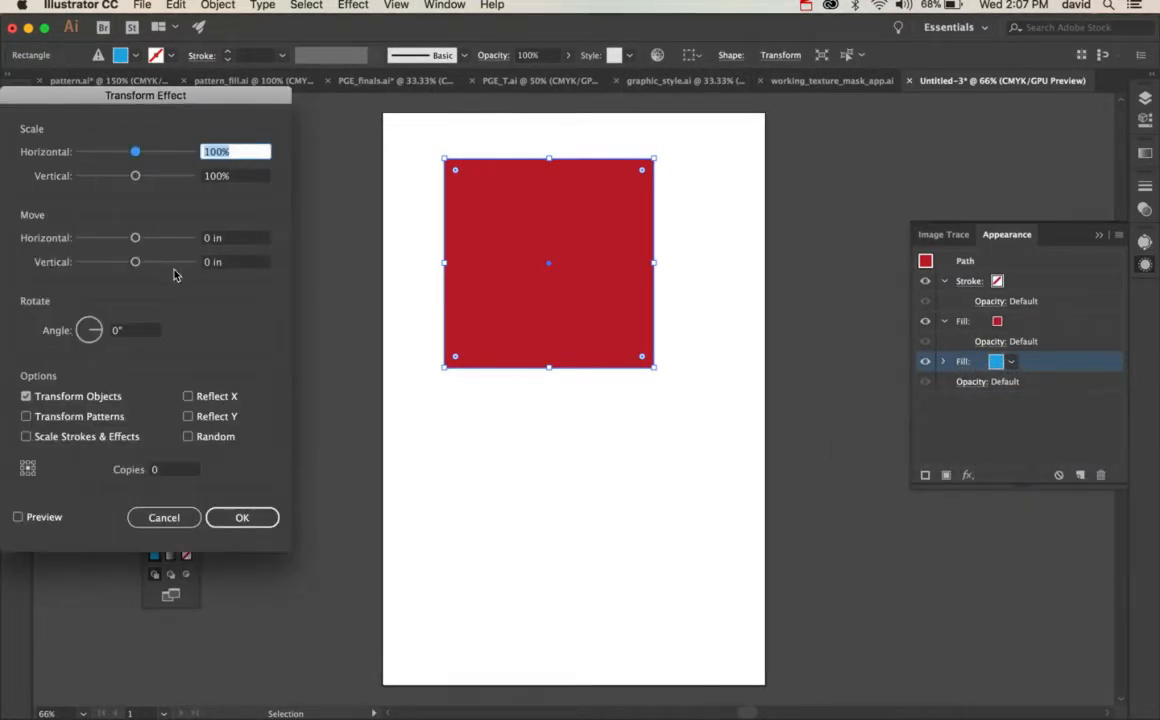
click(18, 517)
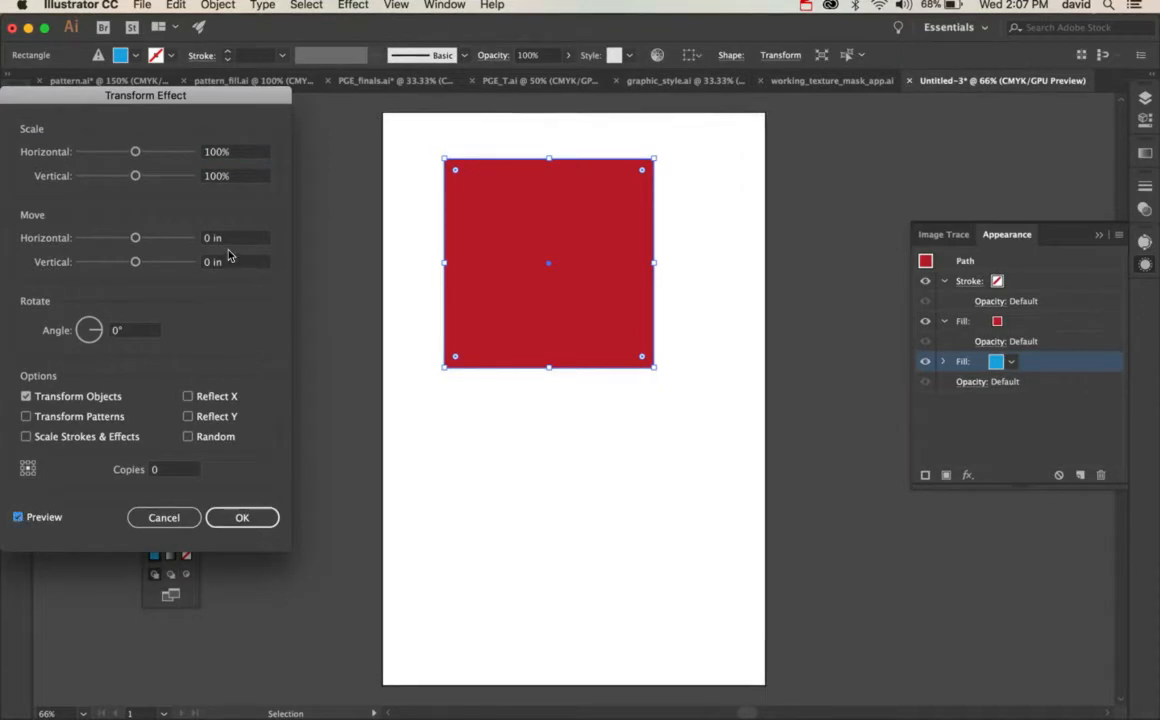
click(200, 236)
text(.2)
key(Tab)
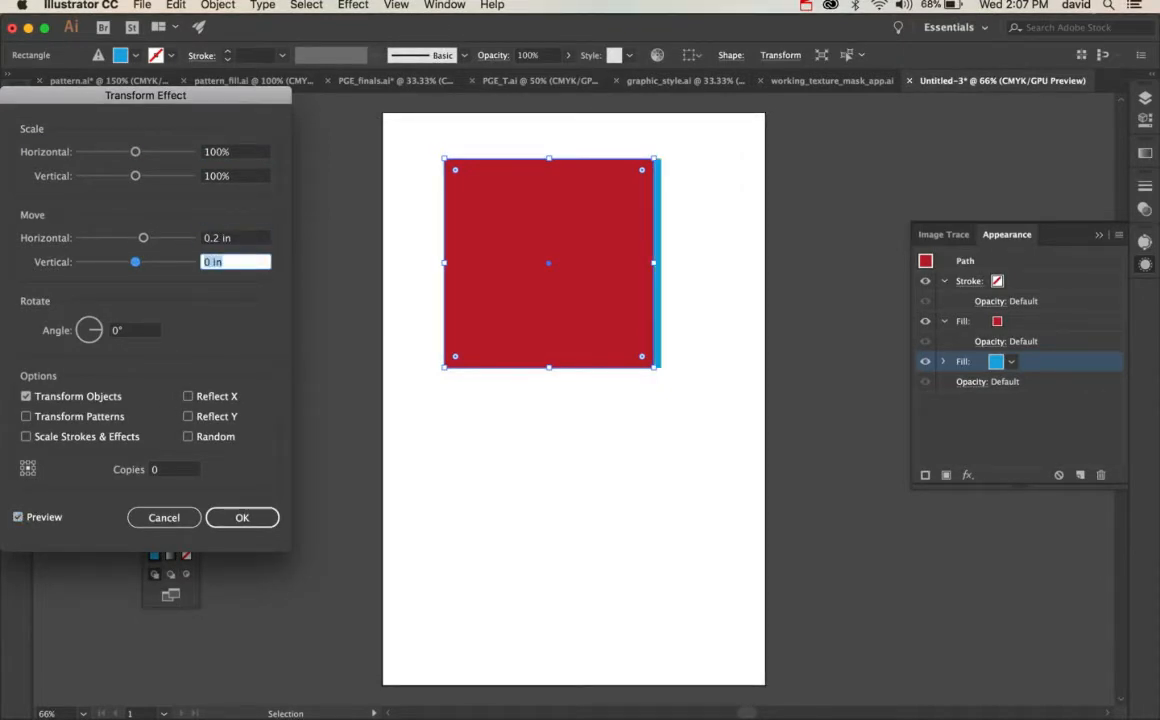
text(.2)
key(Tab)
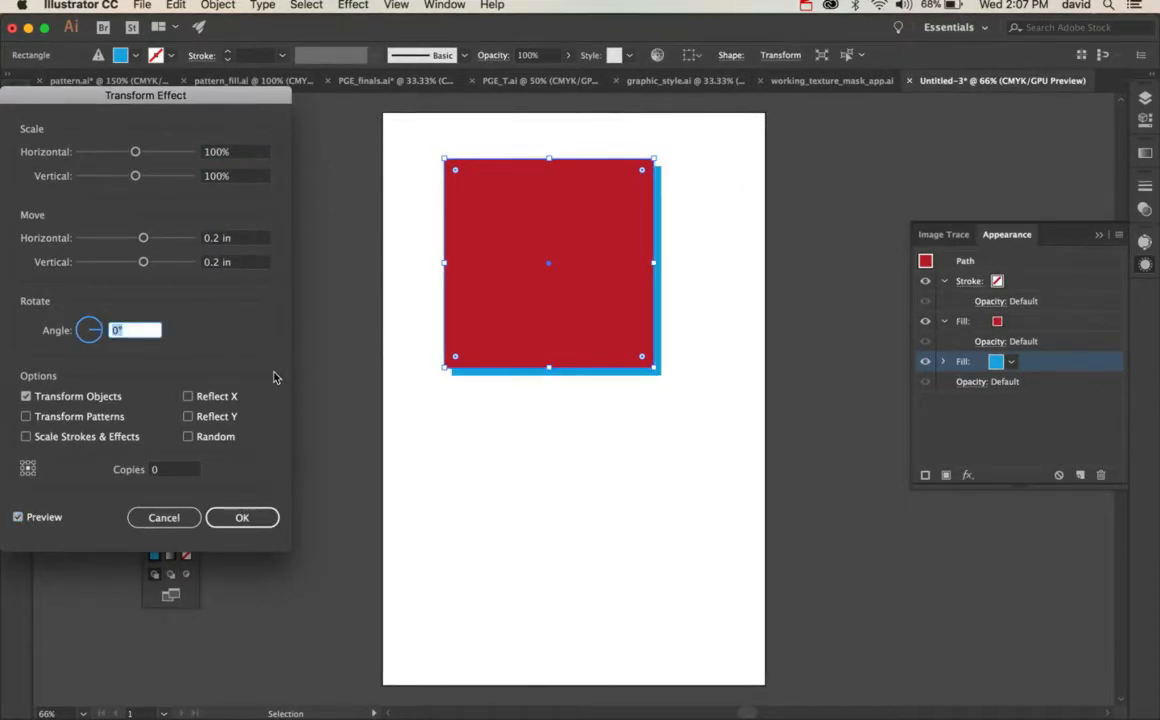
click(241, 517)
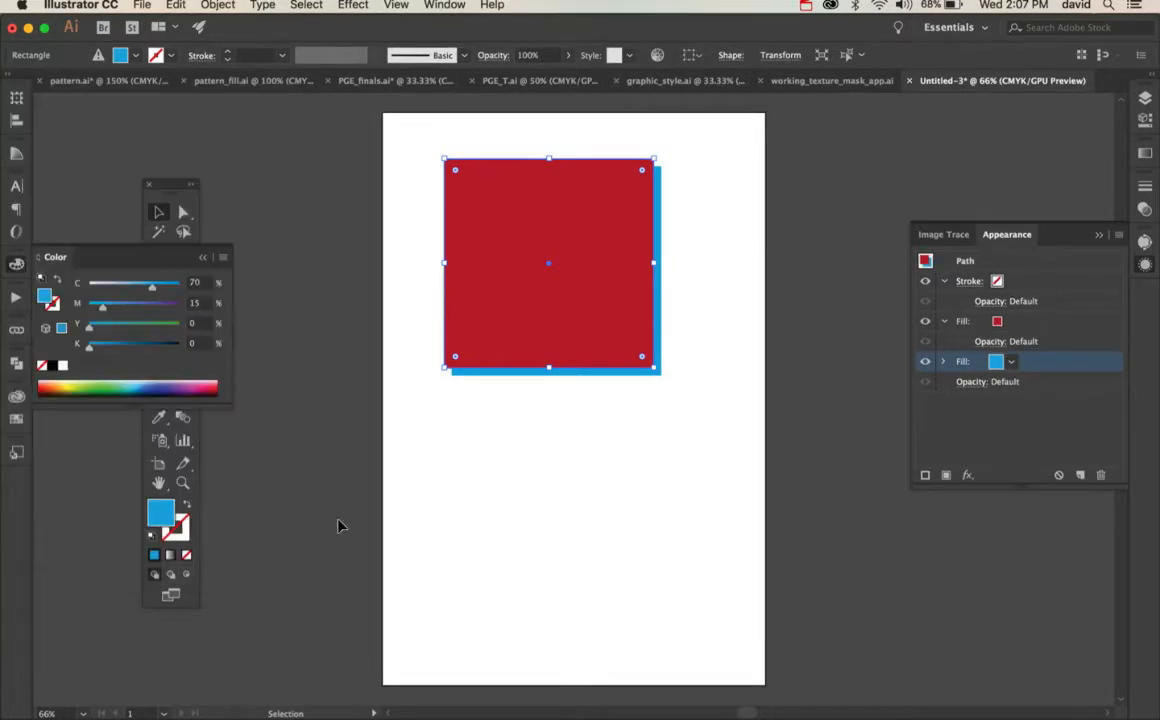
click(674, 478)
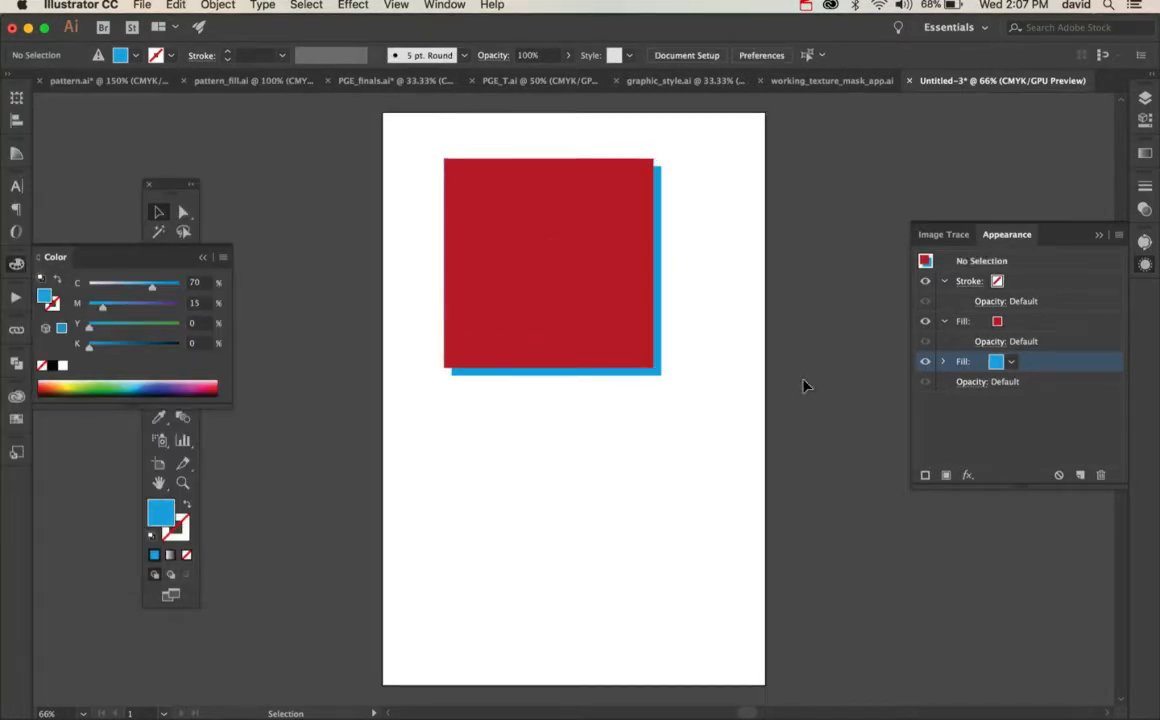
- Save the square's red and offset blue appearance as a new graphic style
click(555, 255)
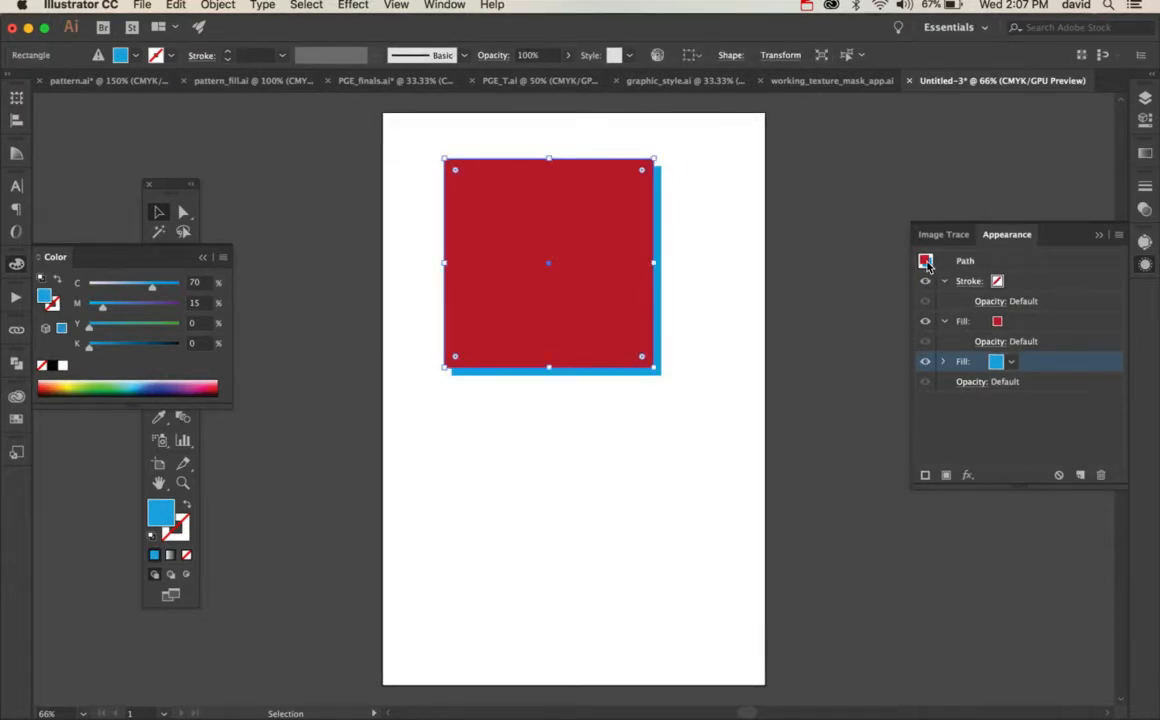
click(16, 452)
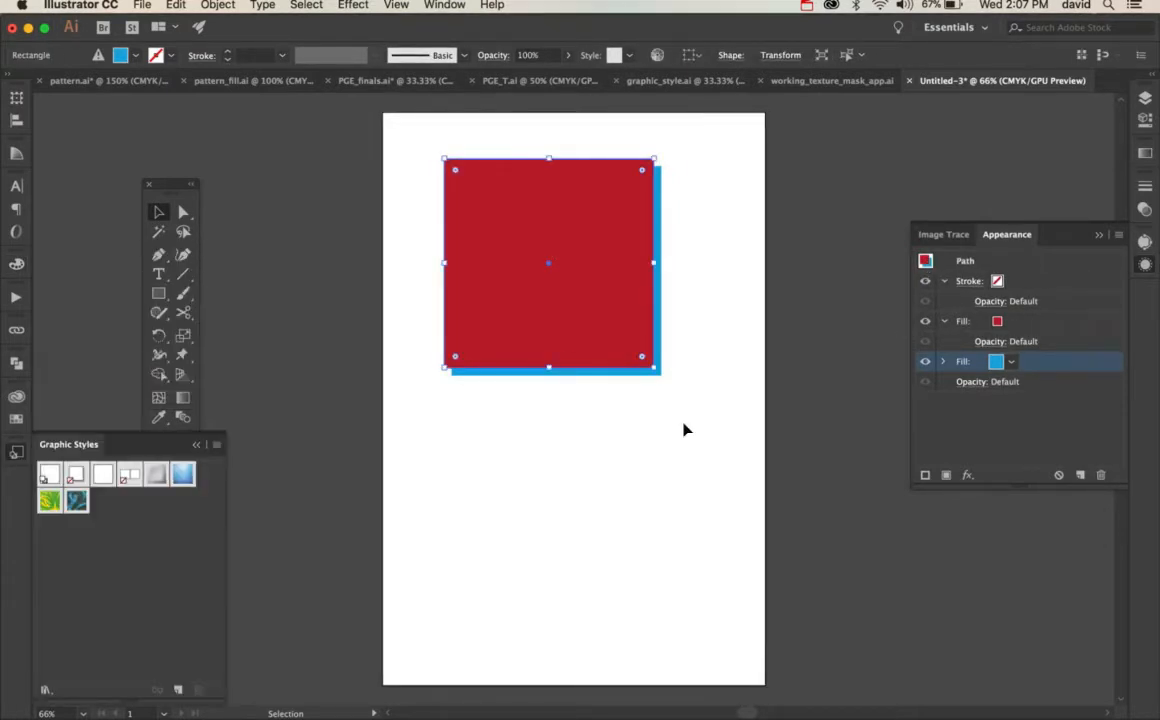
drag(925, 260, 108, 516)
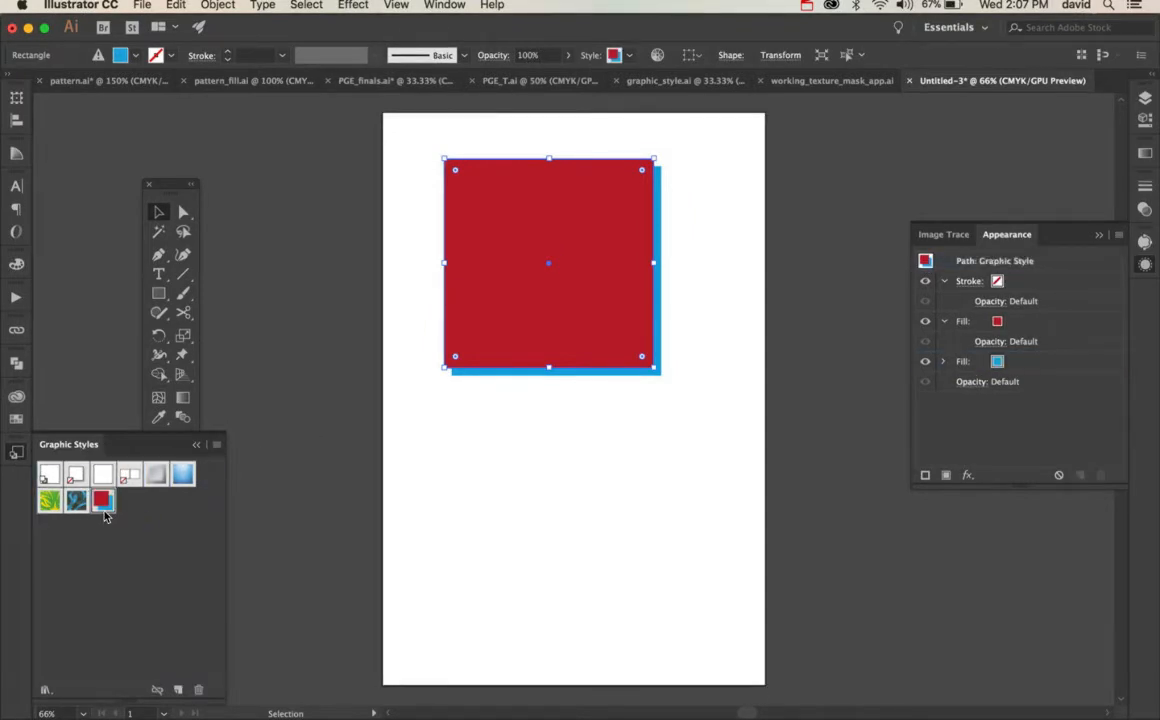
- Delete the square from the artboard
click(602, 468)
drag(733, 254, 383, 381)
key(Delete)
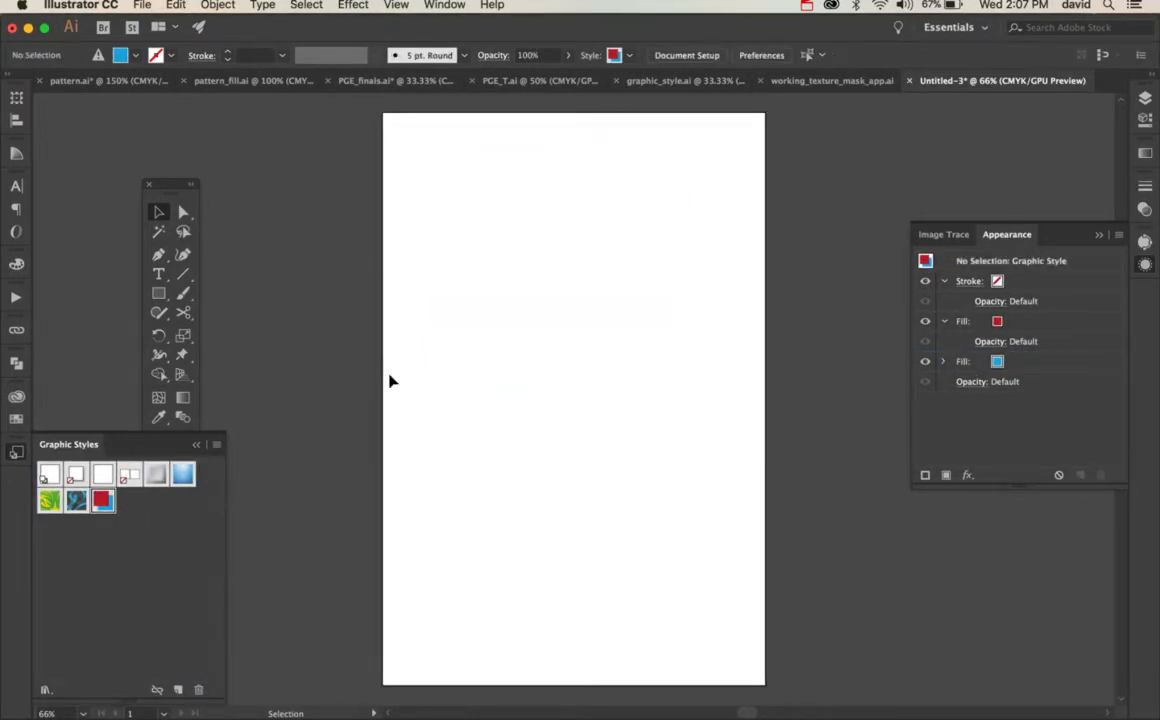
- Draw a circle about 6.54 in across in the saved red and blue graphic style
key(t)
key(l)
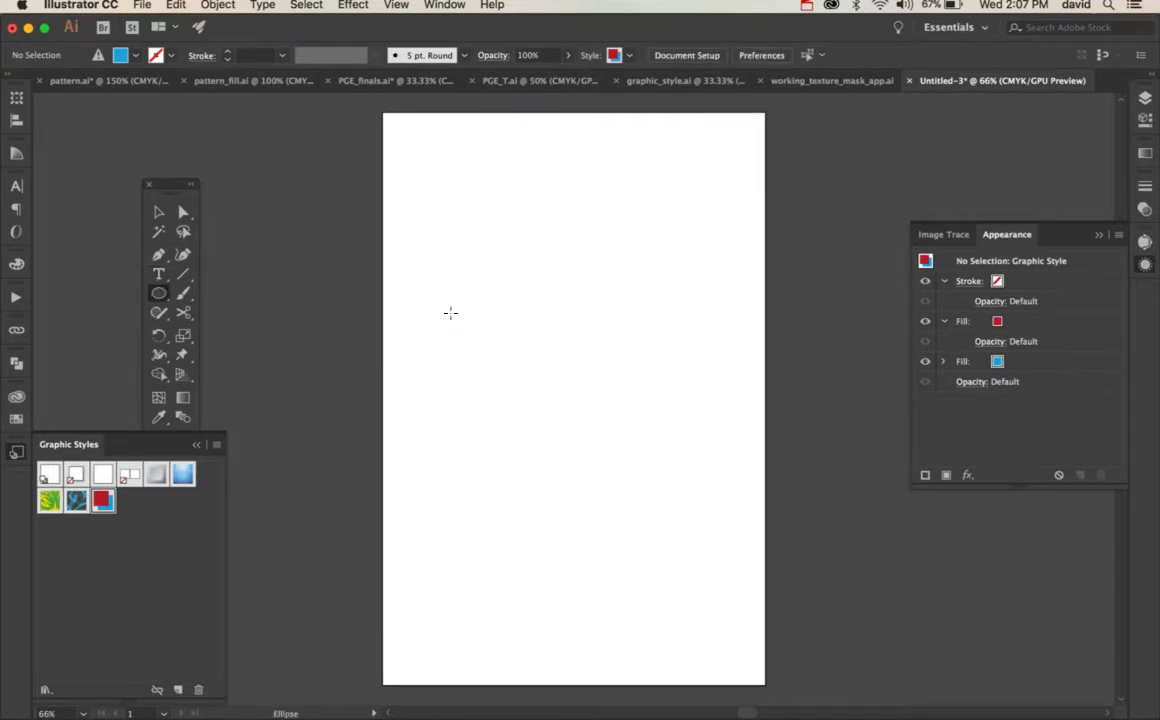
drag(420, 166, 670, 416)
key(v)
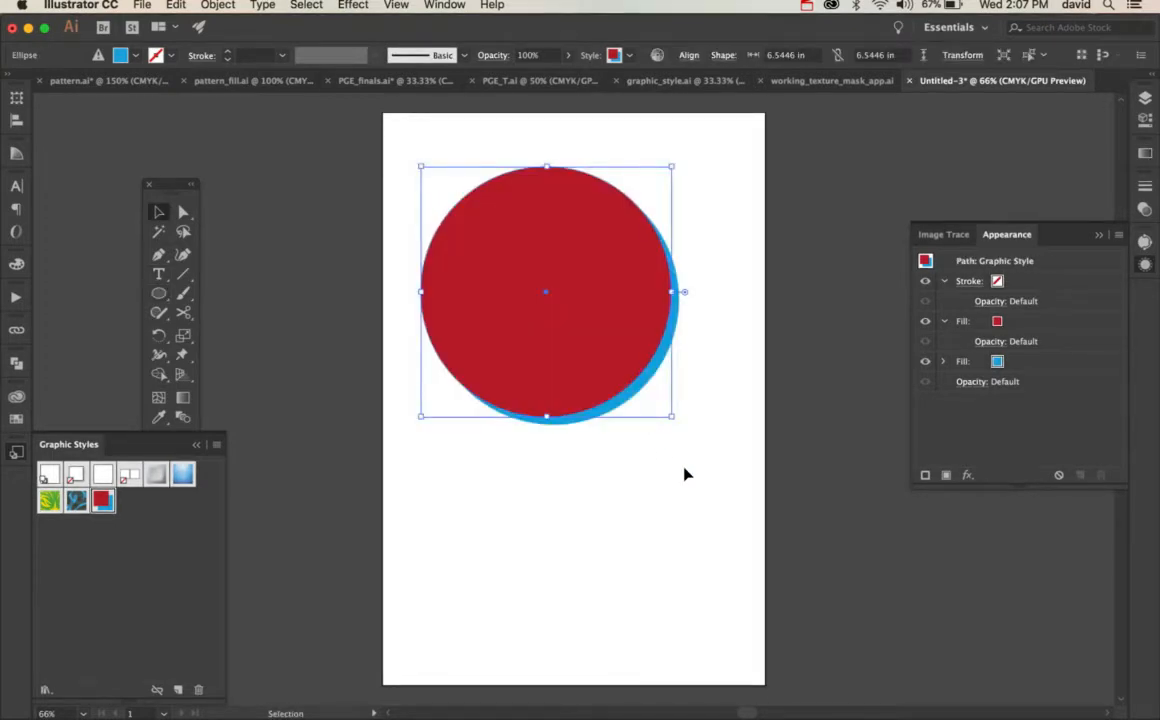
- Delete the circle from the artboard
click(688, 492)
click(600, 360)
key(Delete)
- Switch the active graphic style to Round Corners 2 pt and add the point text "test" to the artboard
key(t)
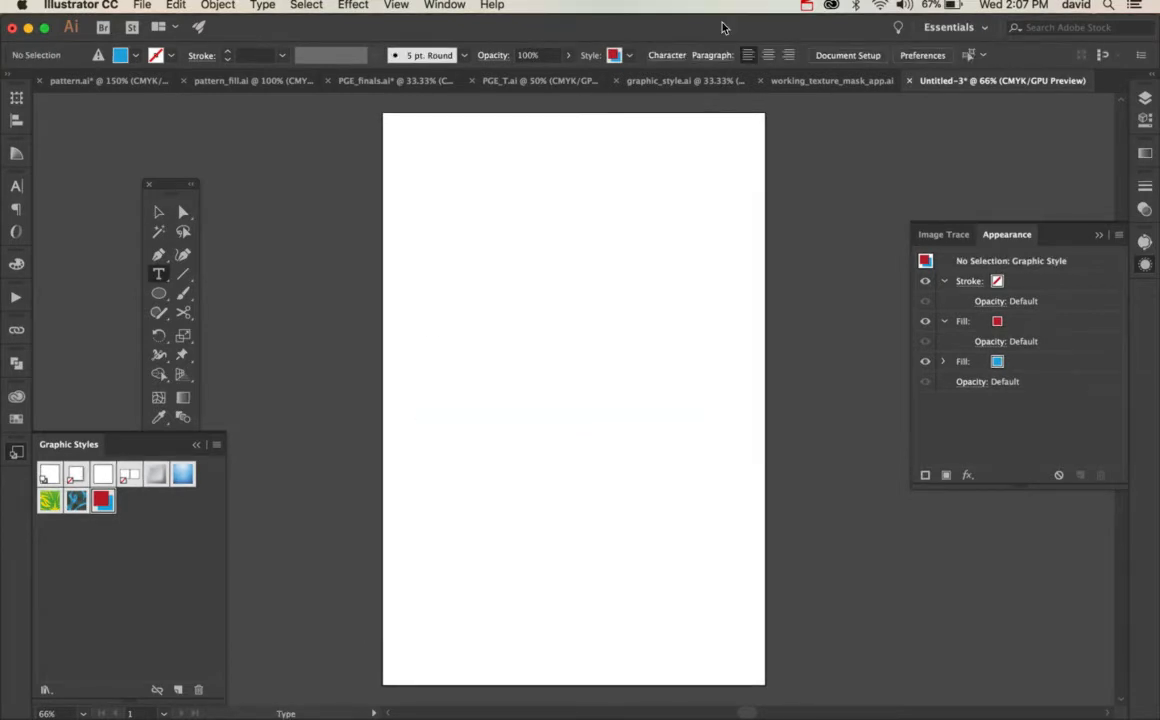
click(616, 55)
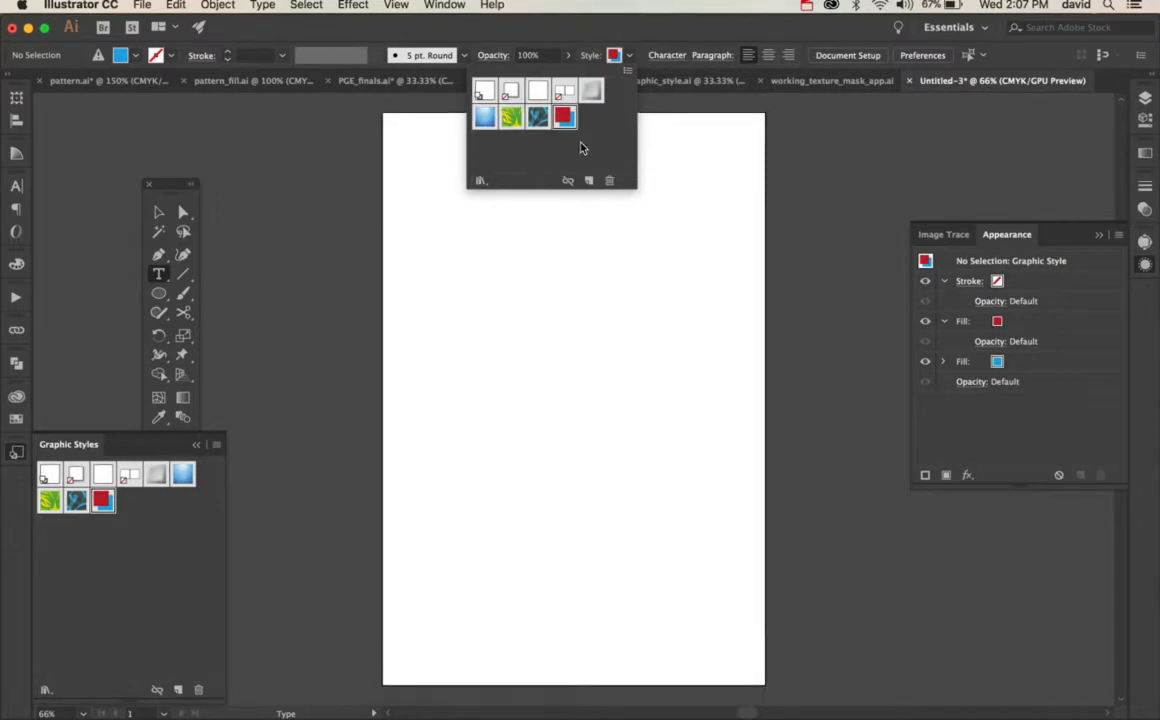
click(537, 91)
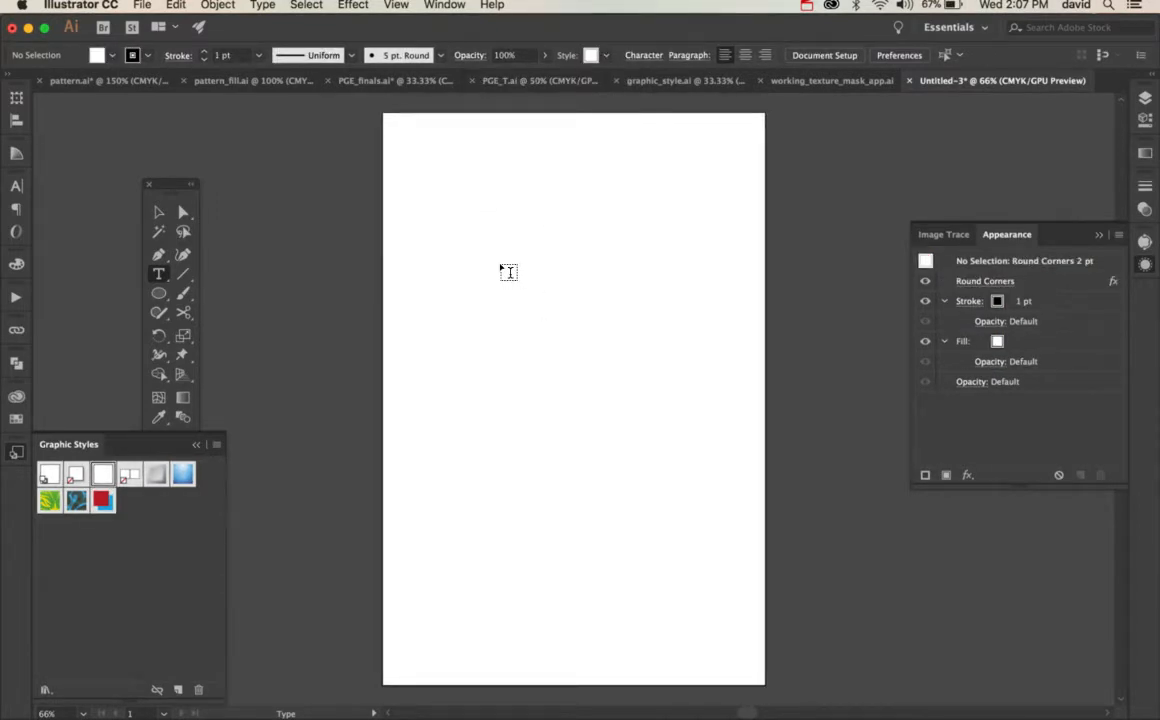
click(471, 313)
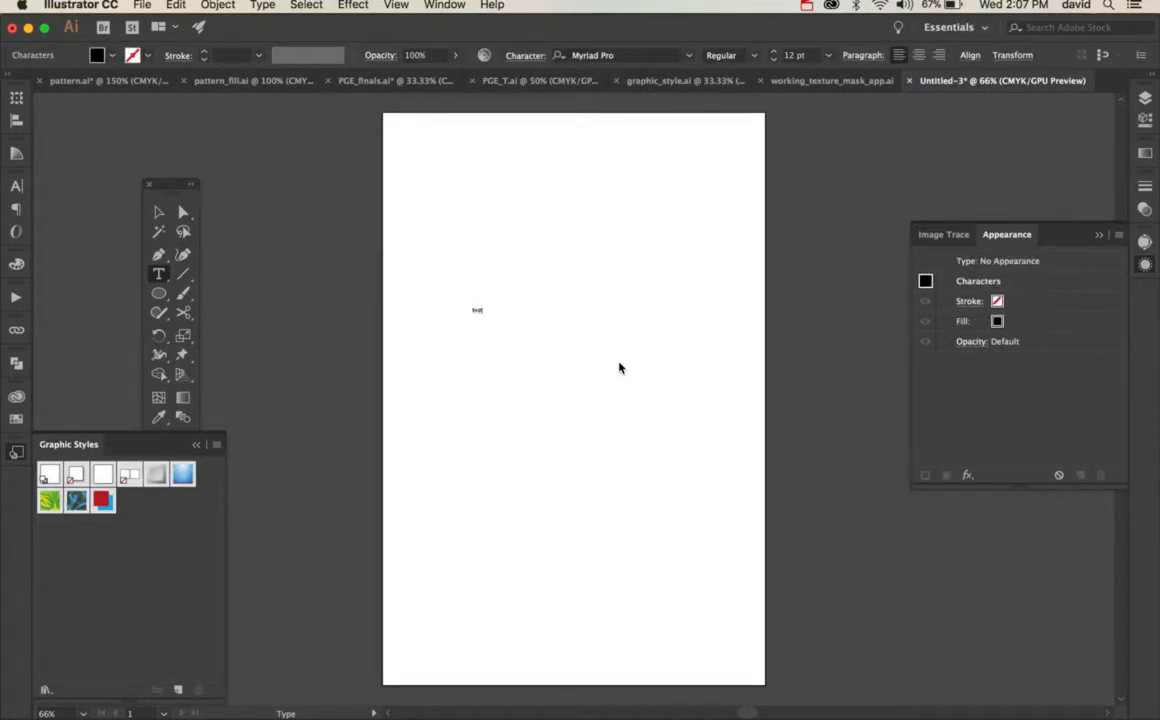
- Set the text "test" in Akrobat Black and enlarge it to about 180 pt near the artboard's centre
key(super+a)
click(580, 55)
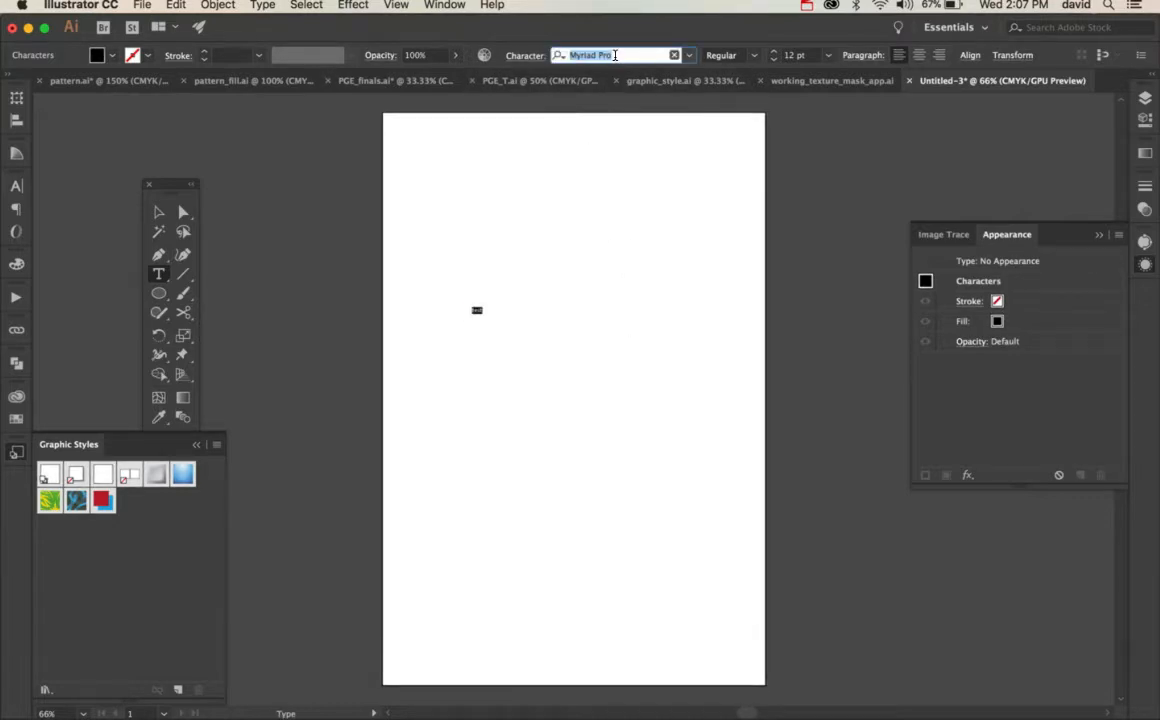
text(ak)
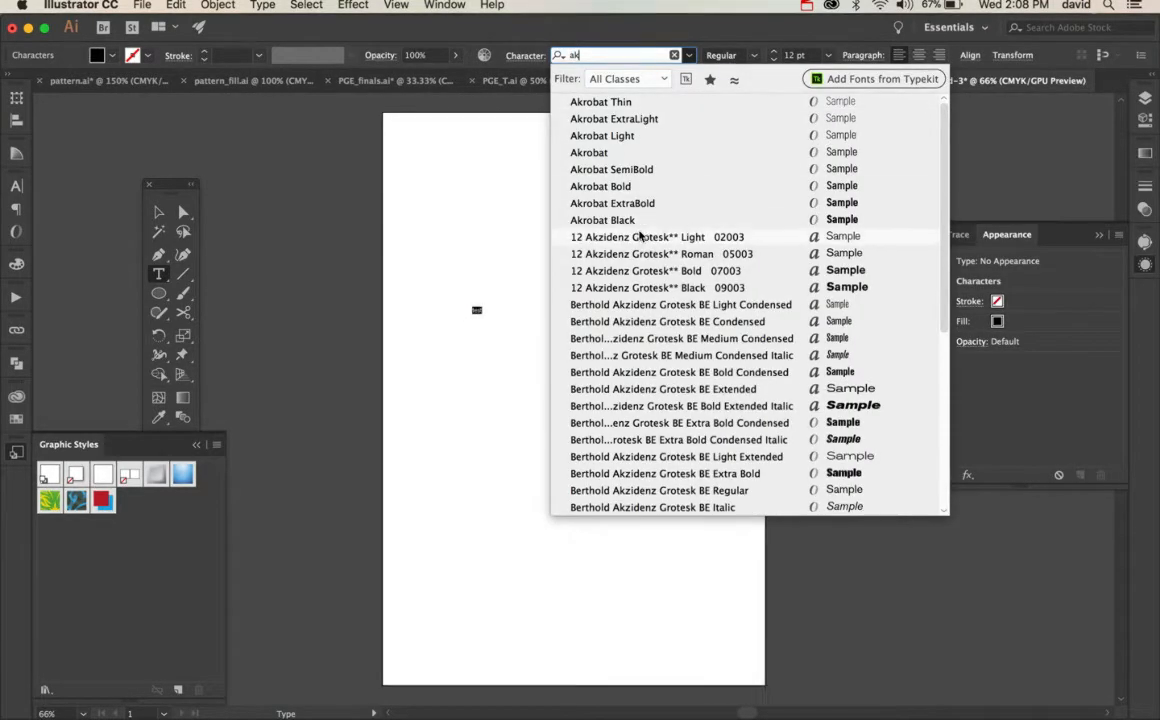
click(637, 222)
super+click(532, 384)
key(v)
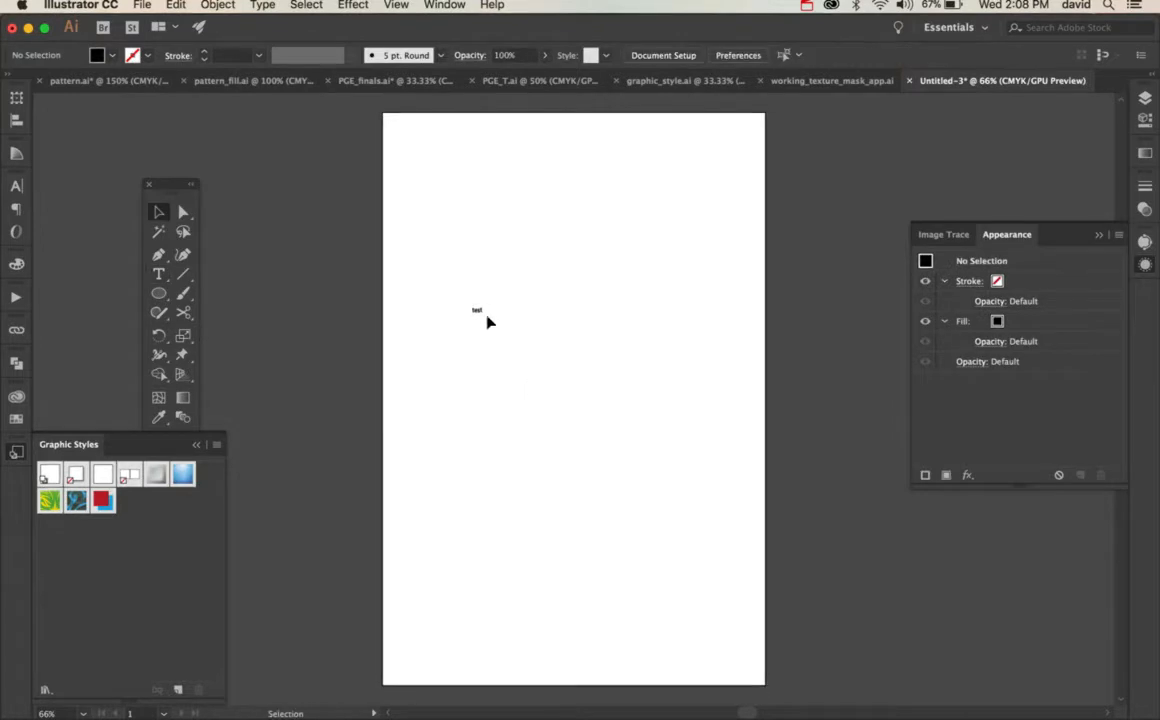
click(481, 313)
drag(484, 315, 767, 495)
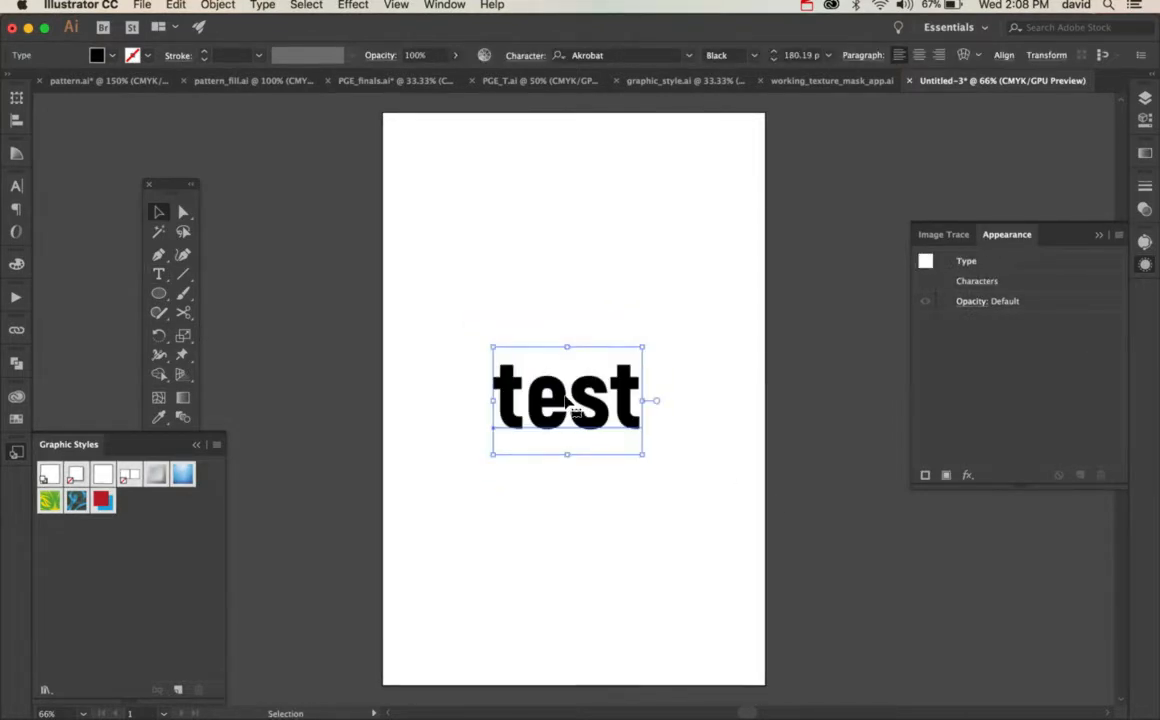
- Move the text "test" slightly up the artboard and apply the saved red and blue graphic style to it
drag(567, 397, 564, 351)
click(103, 503)
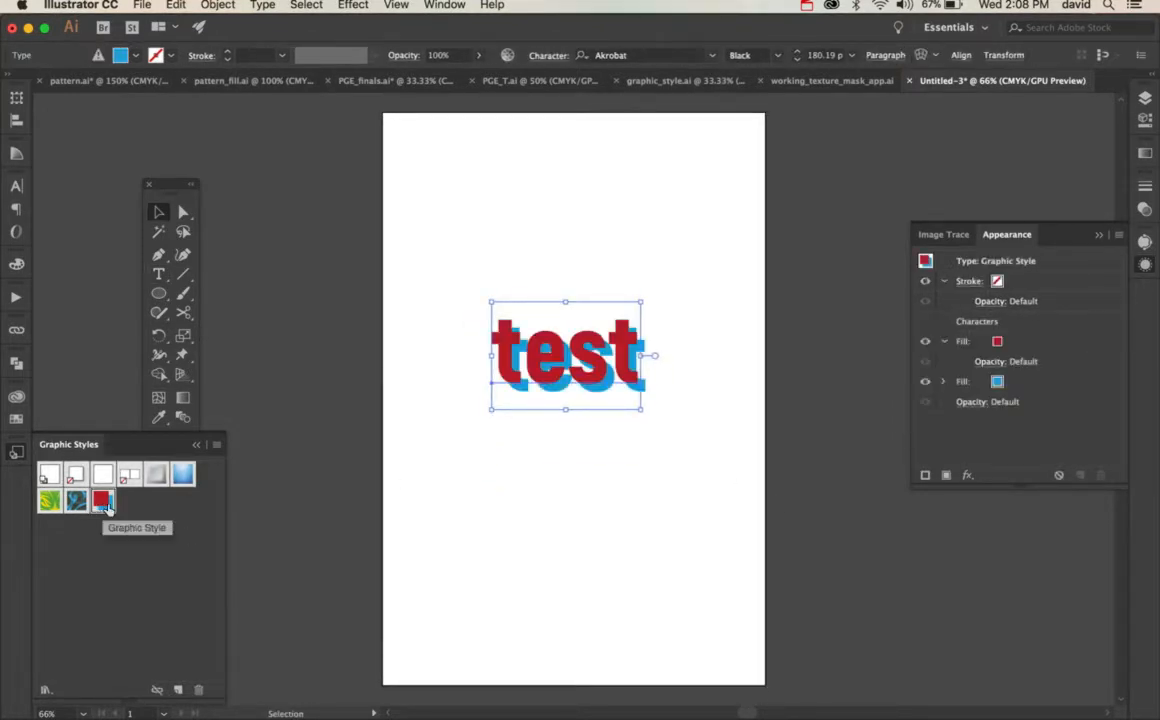
click(630, 500)
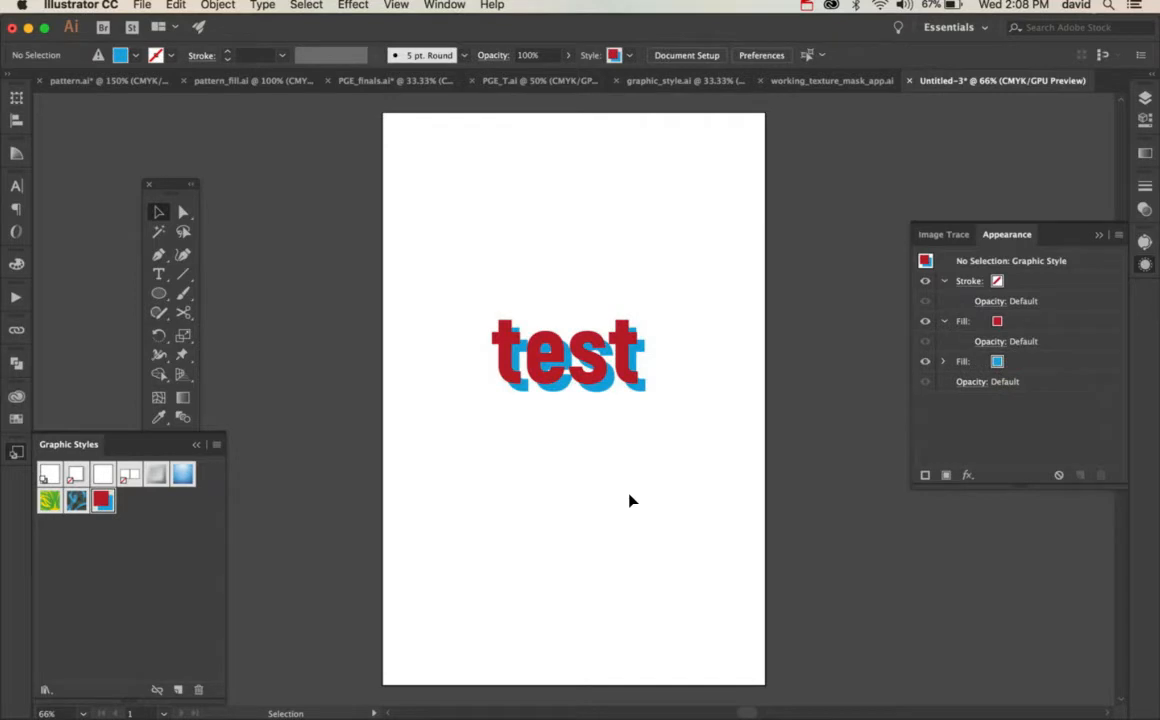
- Delete the text "test" from the artboard
click(610, 375)
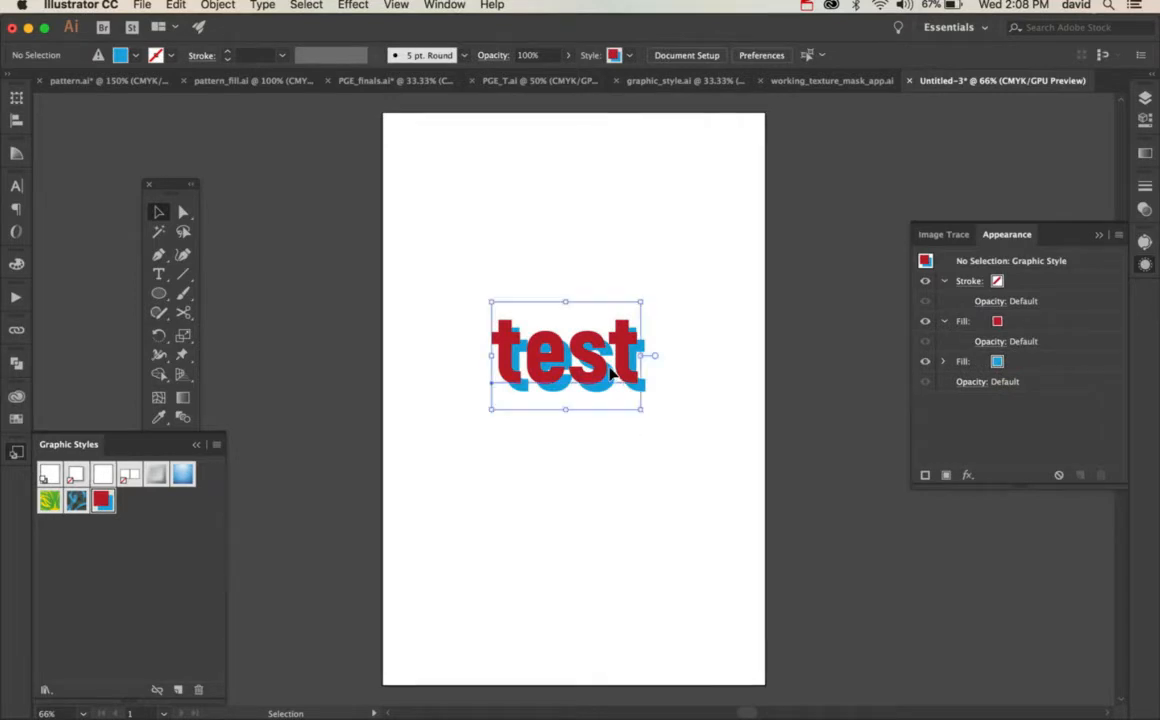
key(Delete)
- Draw a large square in the red and blue graphic style on the artboard's upper half and delete it
key(m)
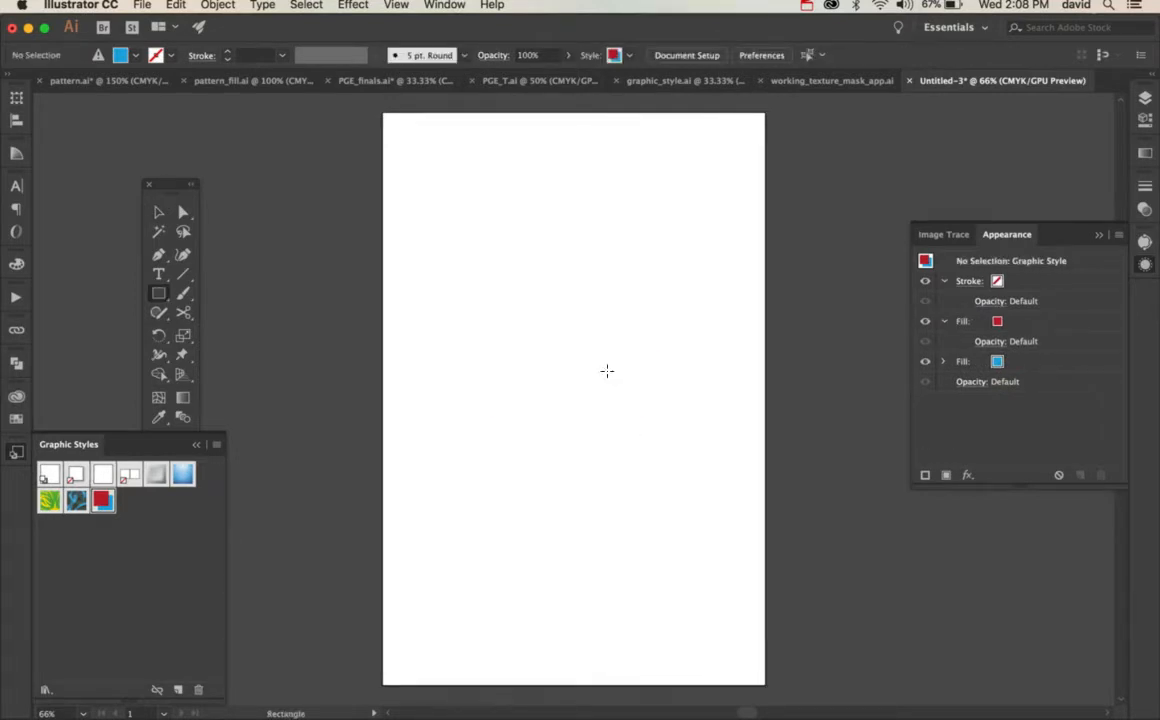
drag(433, 200, 701, 466)
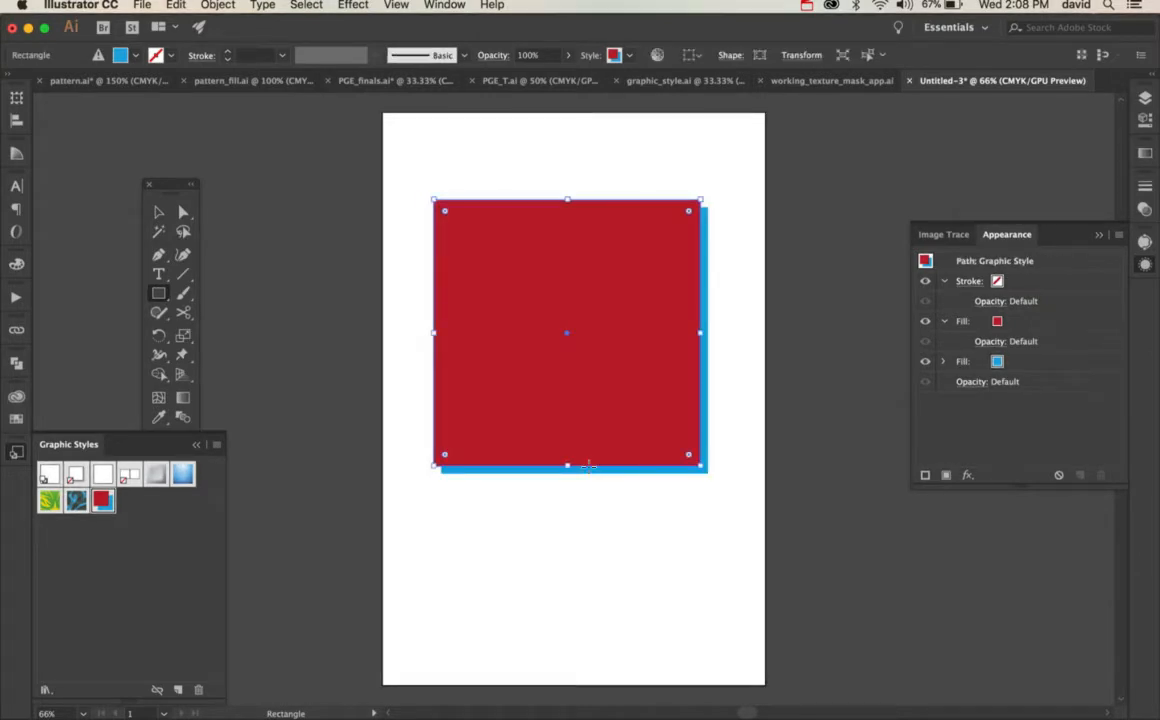
key(Delete)
key(v)
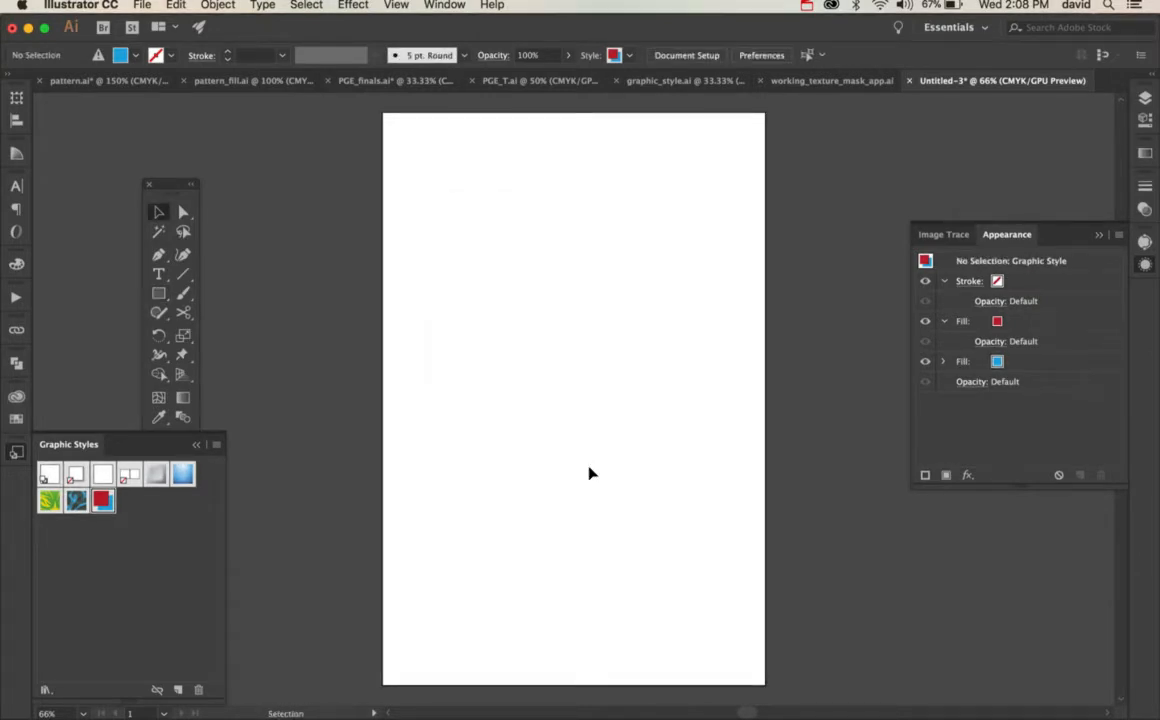
- Draw an upright rectangle about 5.72 by 9.83 in on the artboard and clear its appearance
key(m)
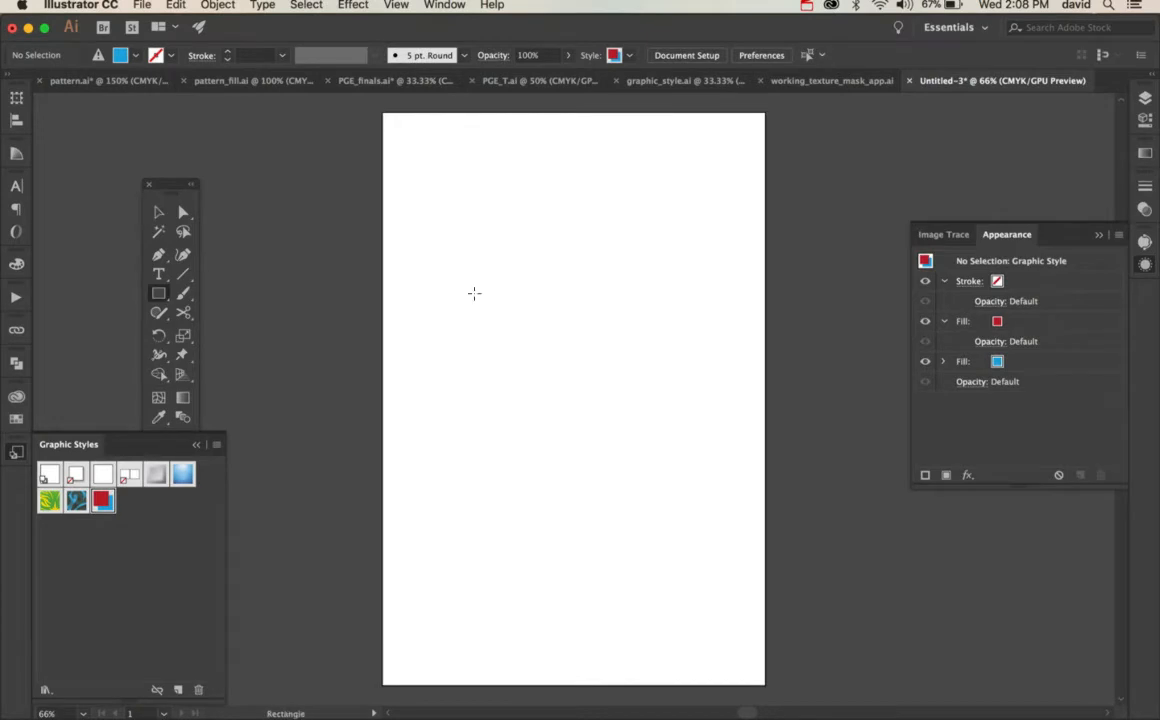
drag(427, 167, 647, 543)
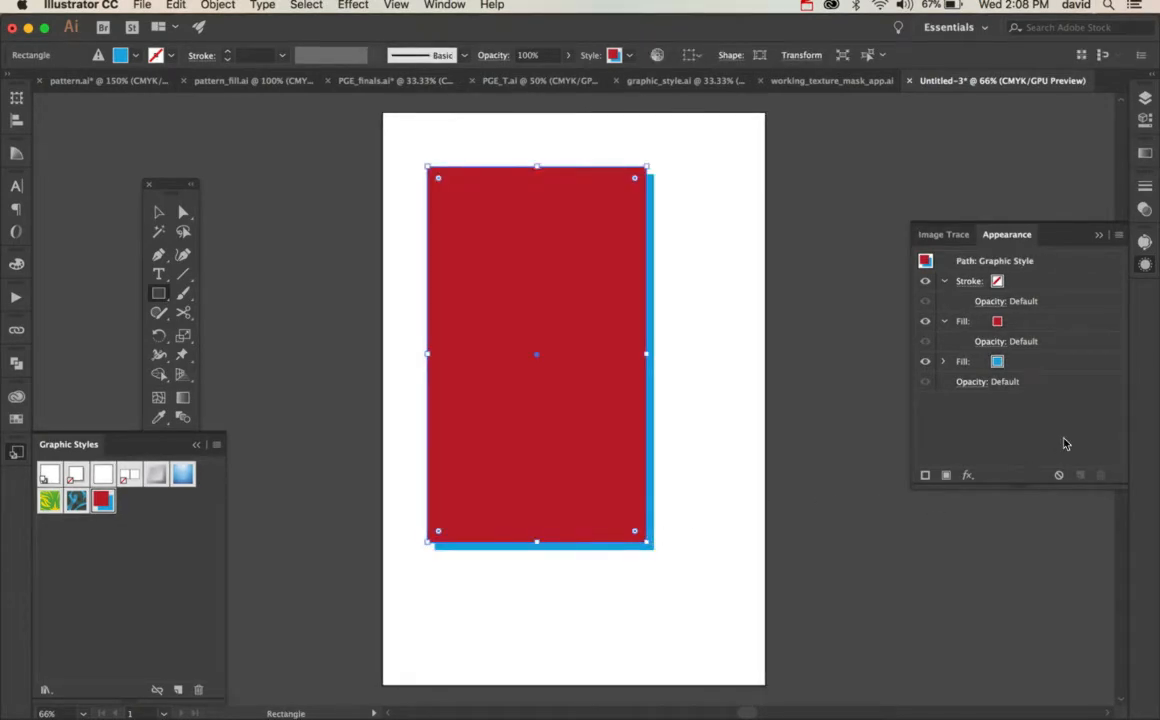
click(1059, 476)
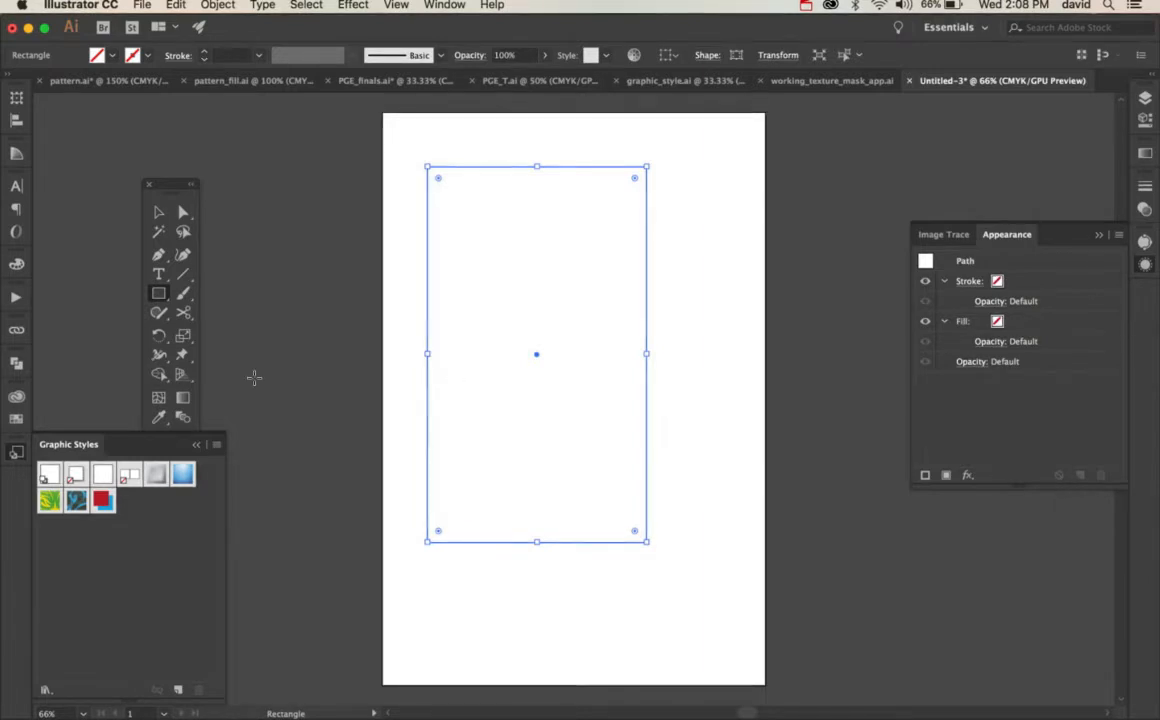
- Fill the rectangle with a vertical white-to-black linear gradient and set its angle to 90°
double_click(182, 398)
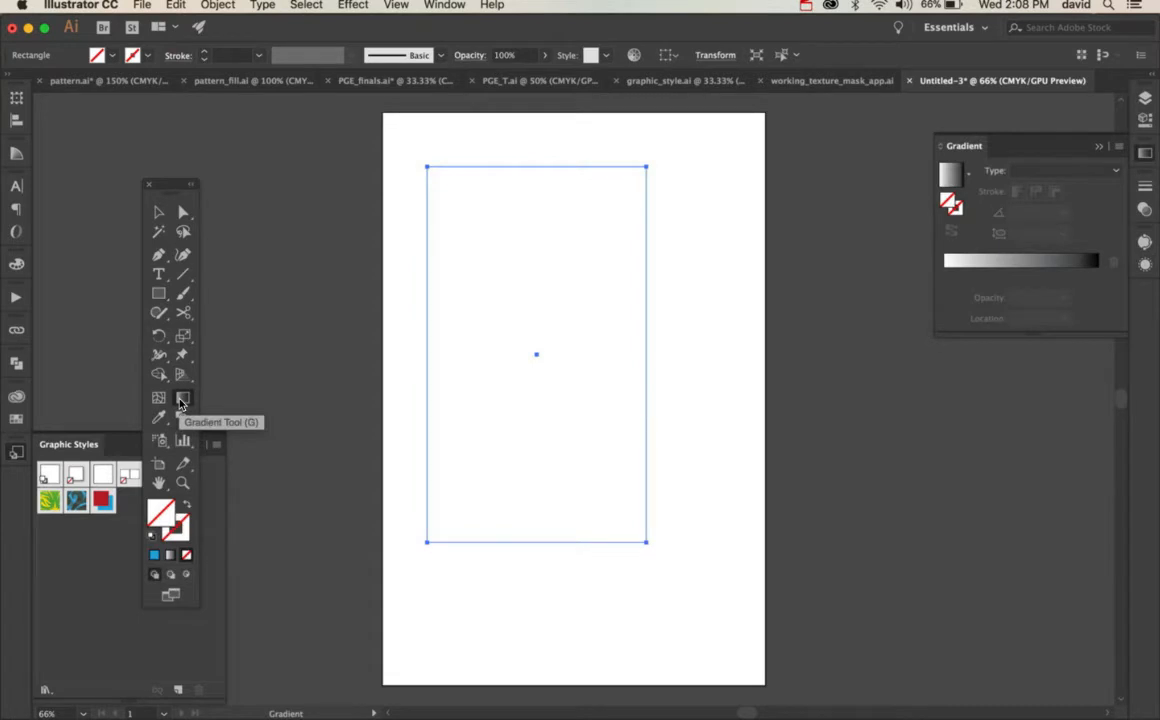
click(951, 177)
drag(514, 180, 512, 500)
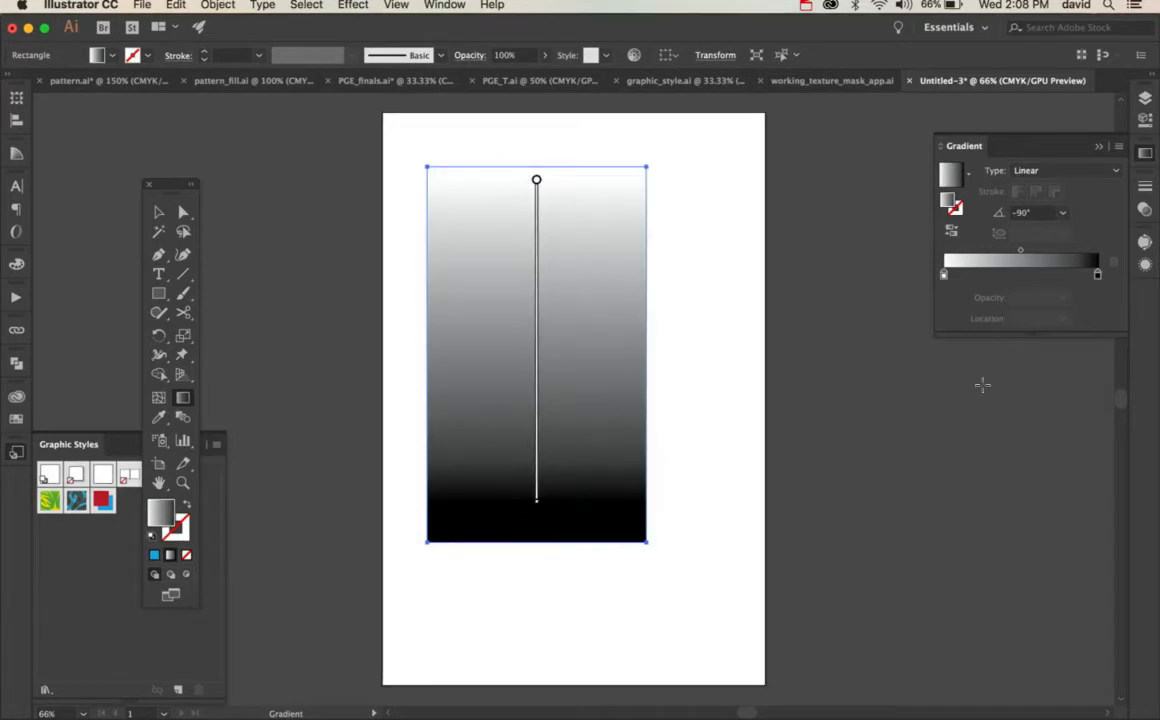
click(1063, 212)
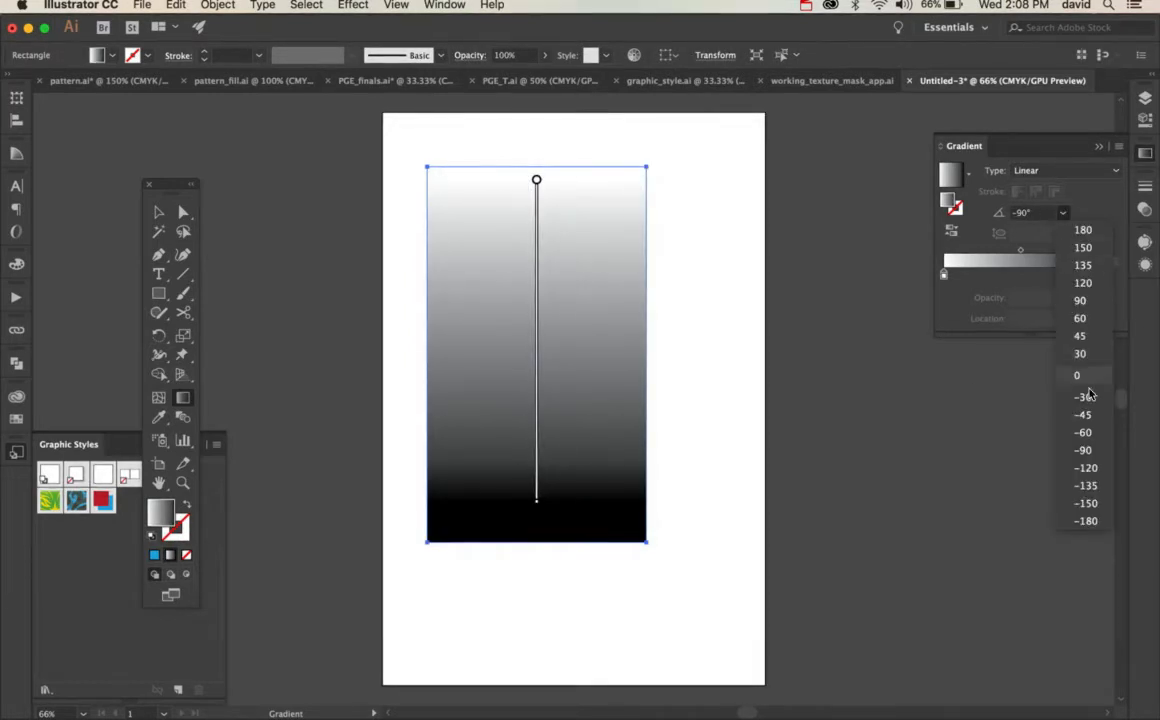
click(1094, 302)
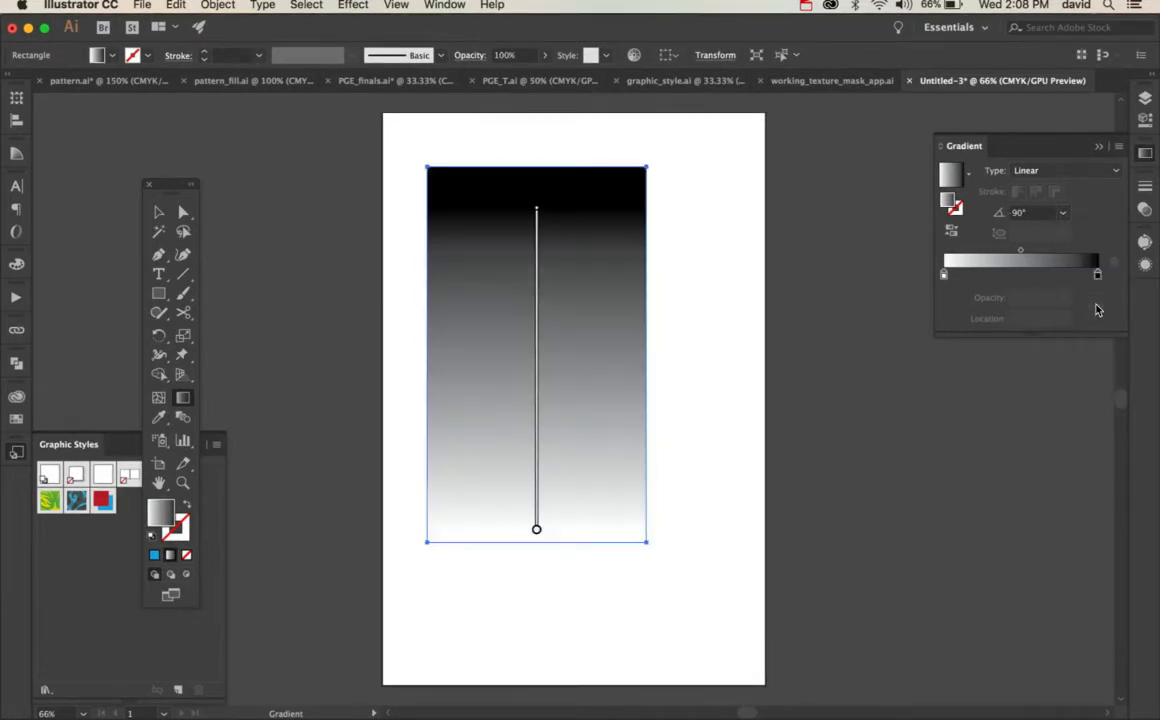
- Set the white gradient stop's opacity to 0% and shift the gradient midpoint closer to the white stop on the rectangle
click(944, 275)
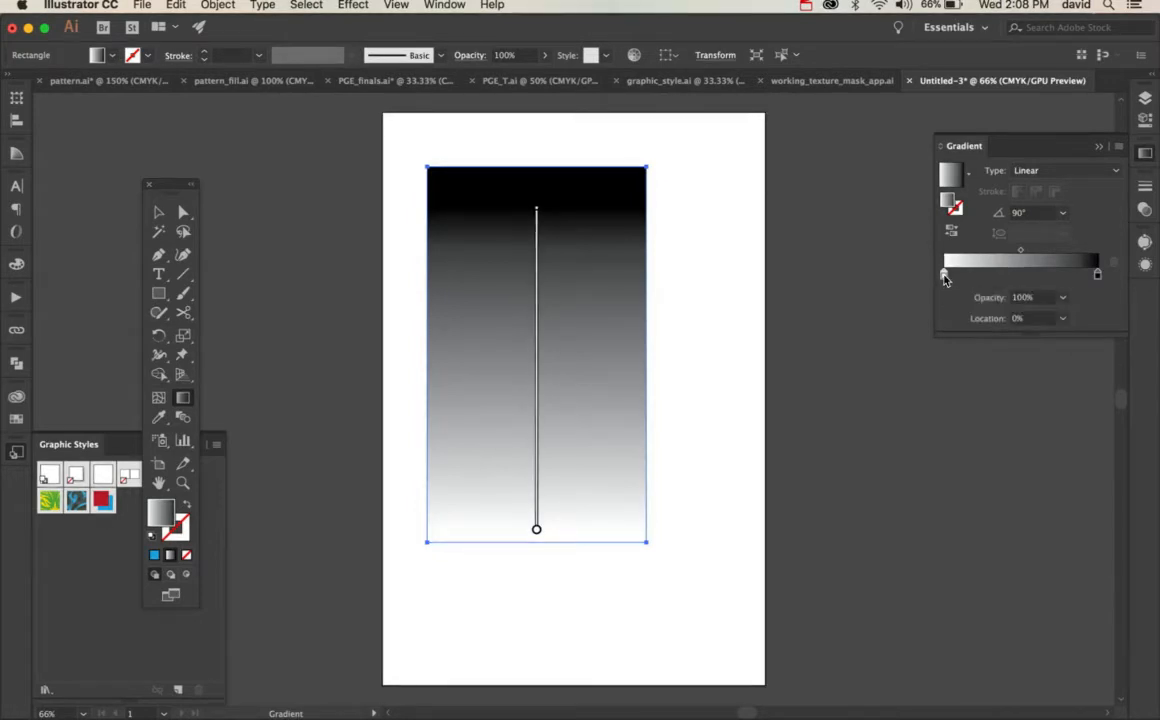
click(1063, 303)
click(1070, 311)
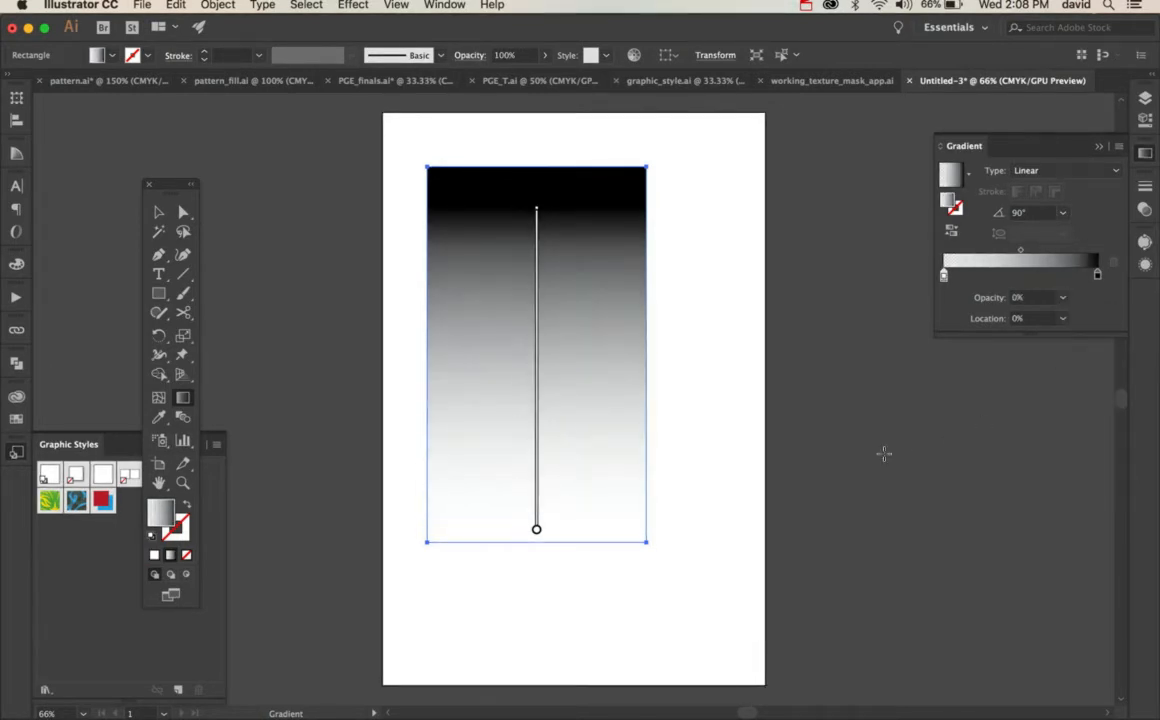
key(v)
click(865, 541)
key(v)
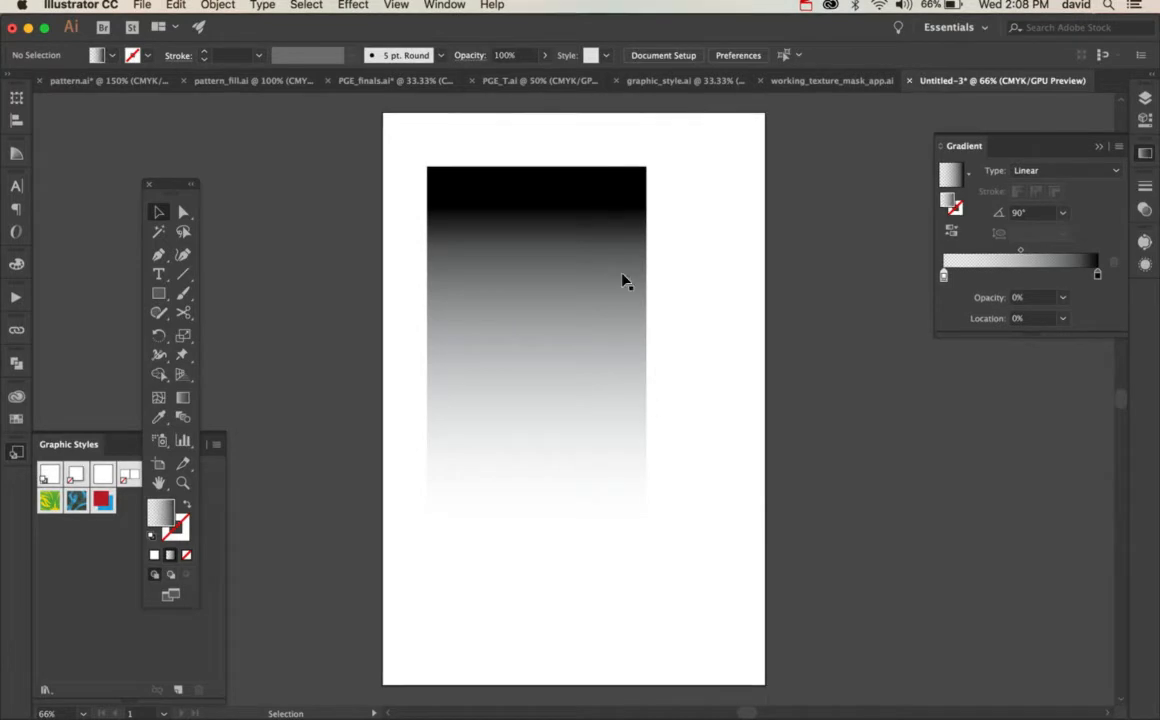
drag(1020, 250, 993, 251)
click(620, 298)
- Show the rectangle's appearance attributes beside the artboard and set the gradient fill's blending mode to Multiply
click(1146, 118)
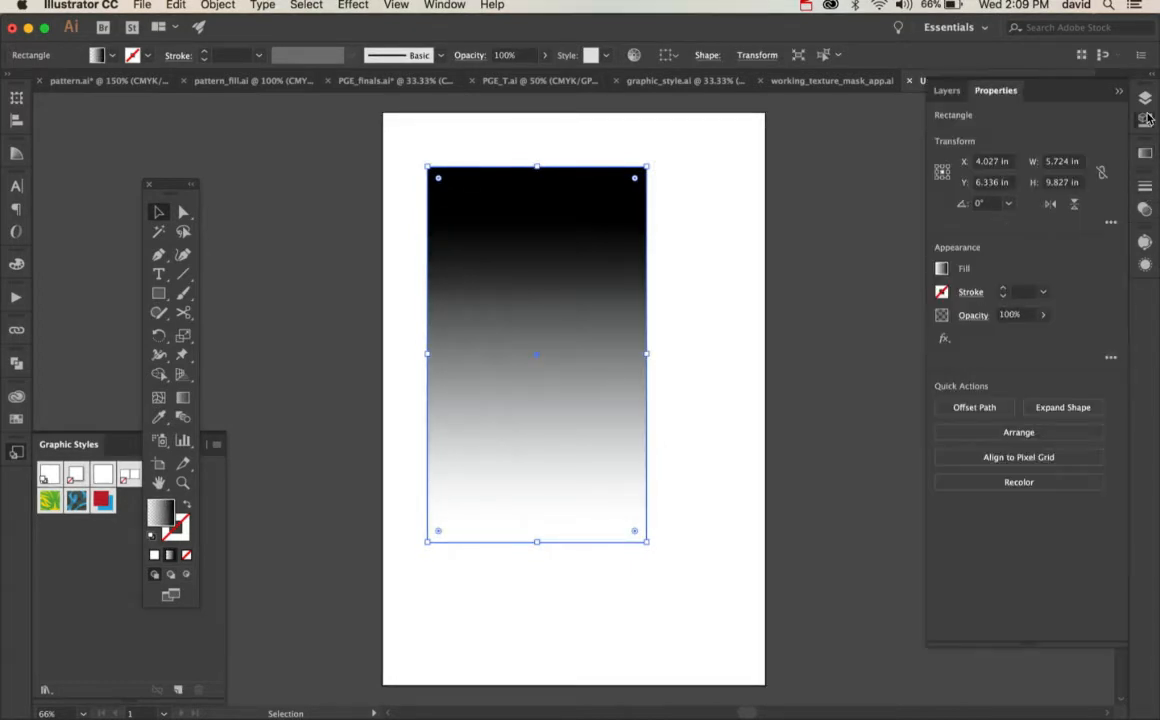
click(946, 90)
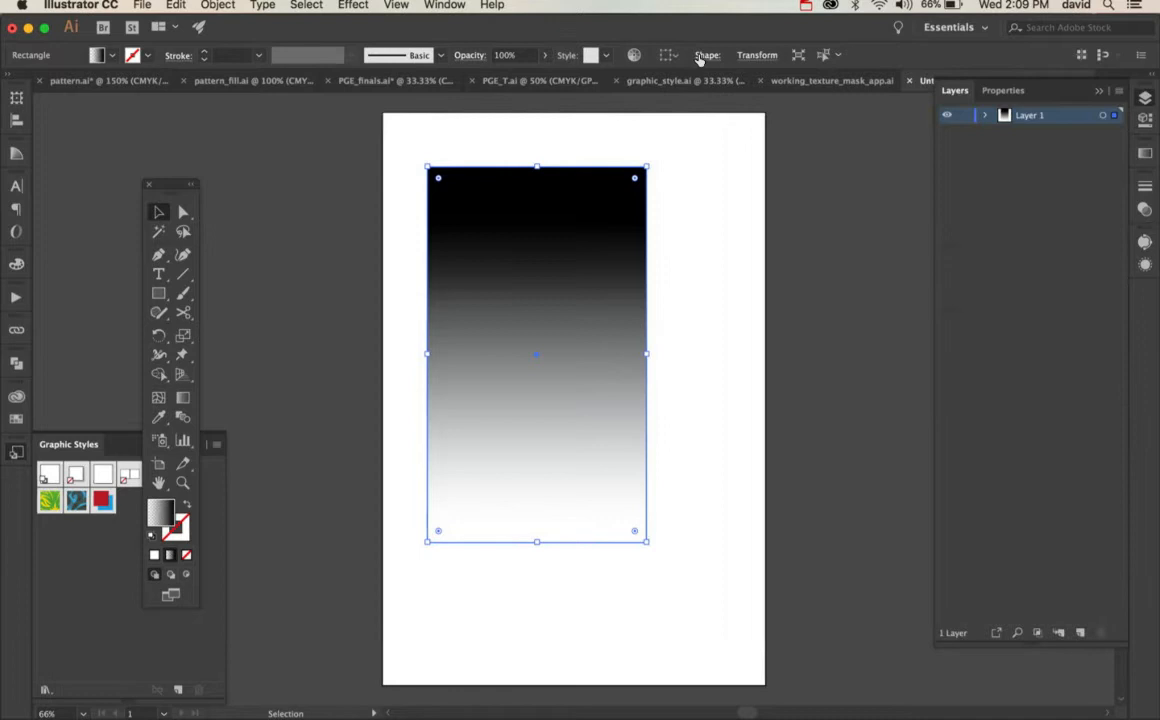
click(447, 5)
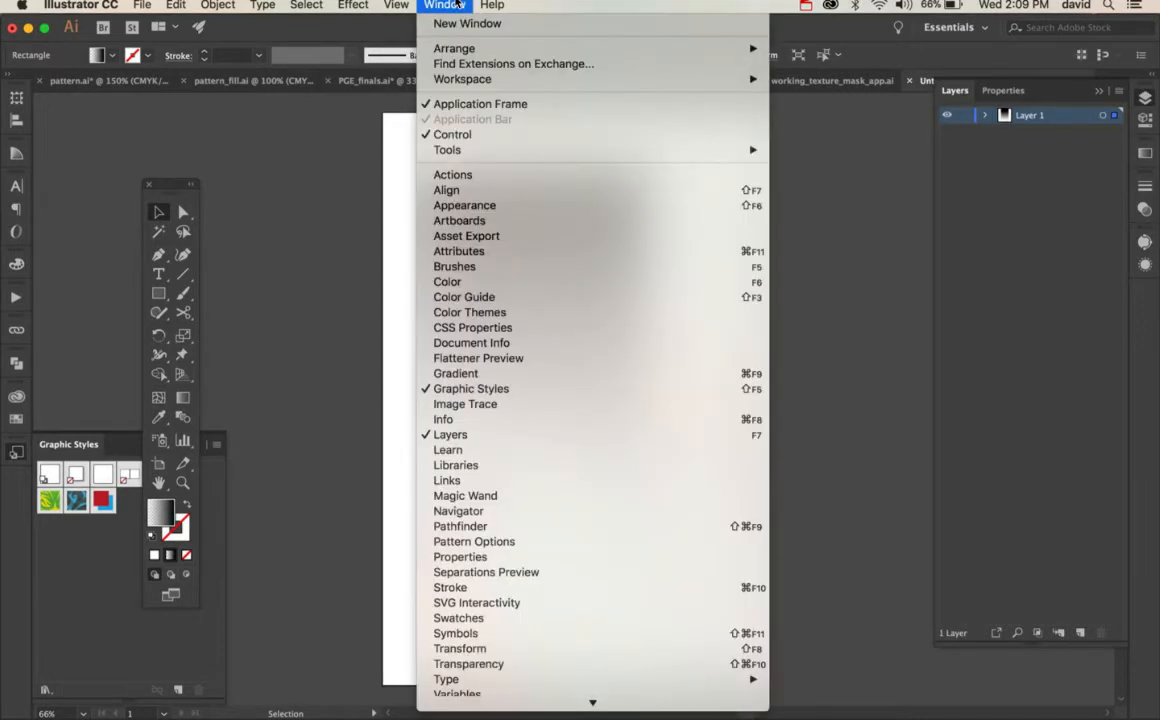
click(466, 205)
mouse_move(1007, 234)
mouse_down()
mouse_move(850, 228)
mouse_move(849, 187)
mouse_up()
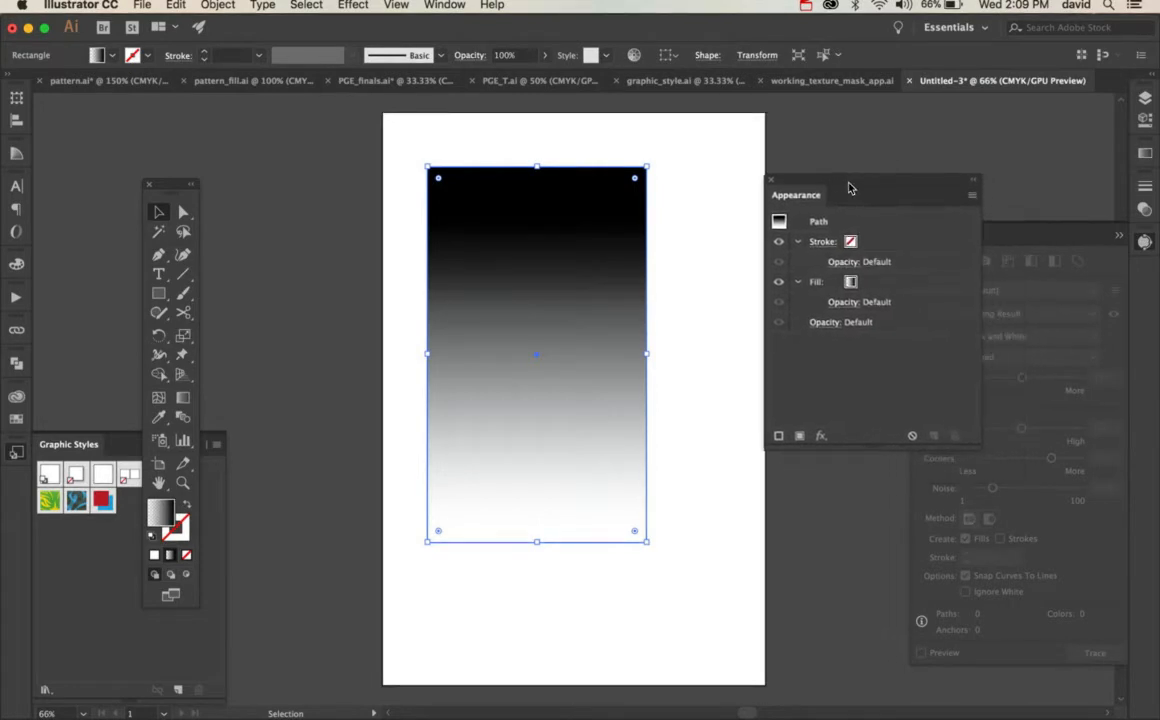
click(842, 303)
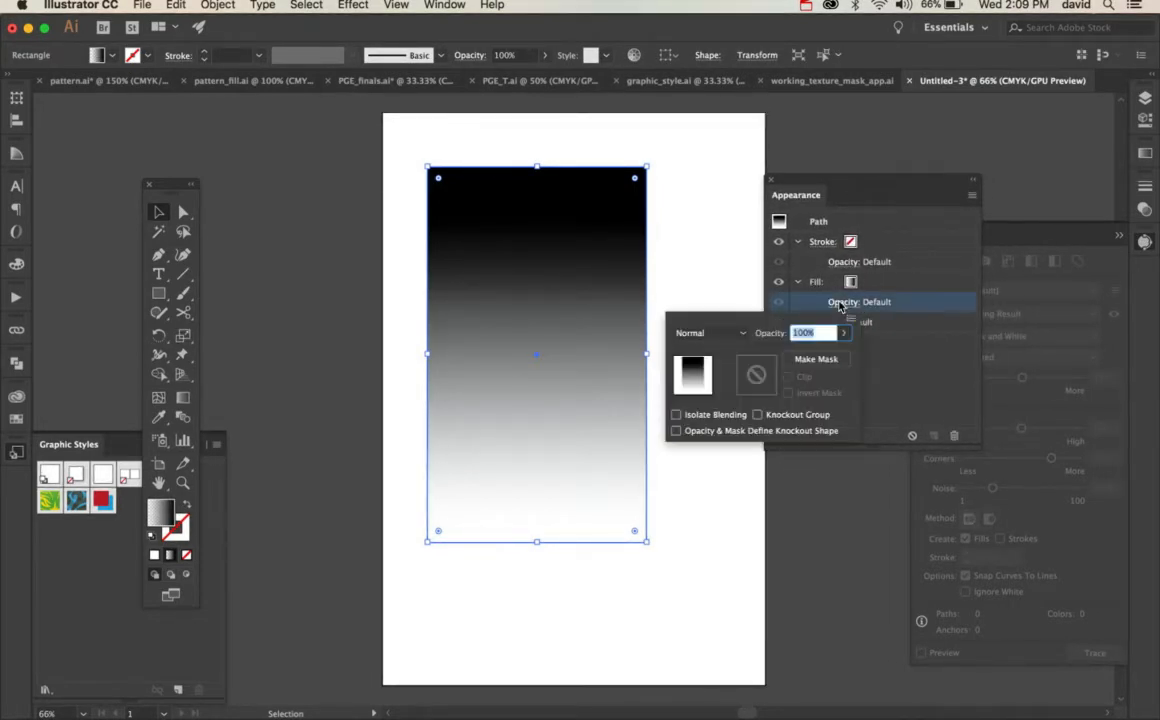
click(719, 336)
click(708, 390)
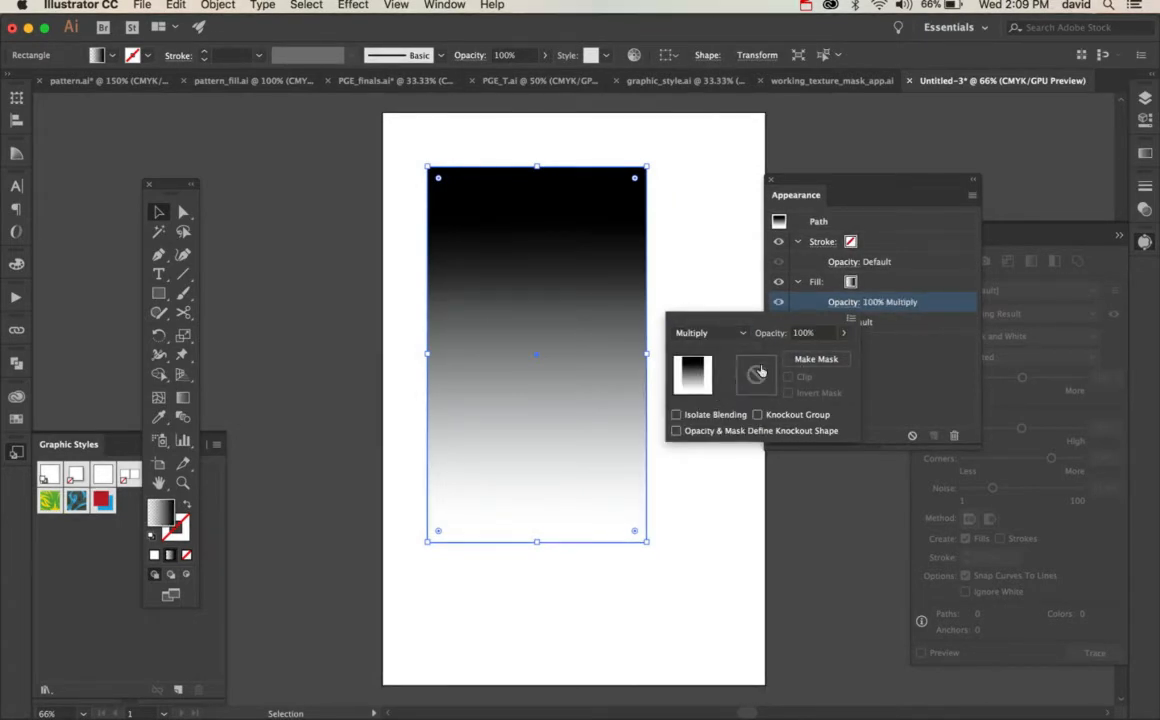
click(922, 405)
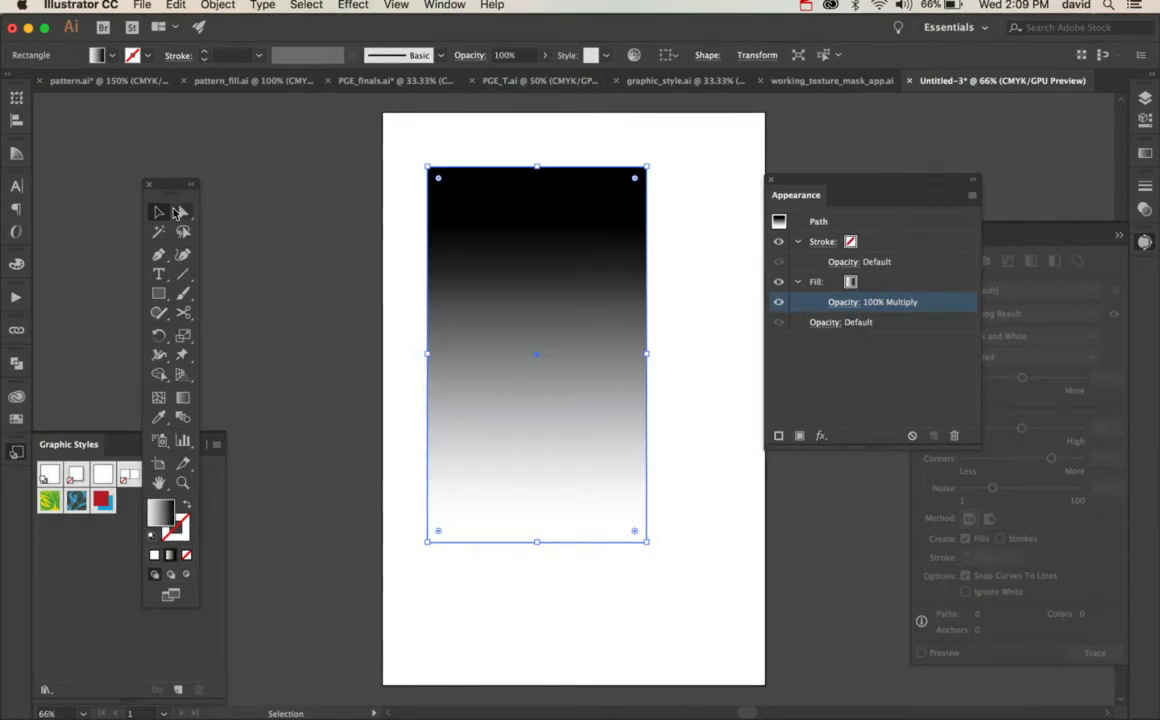
- Save the rectangle's 100% Multiply gradient appearance as a new graphic style
drag(172, 184, 299, 201)
drag(770, 224, 127, 514)
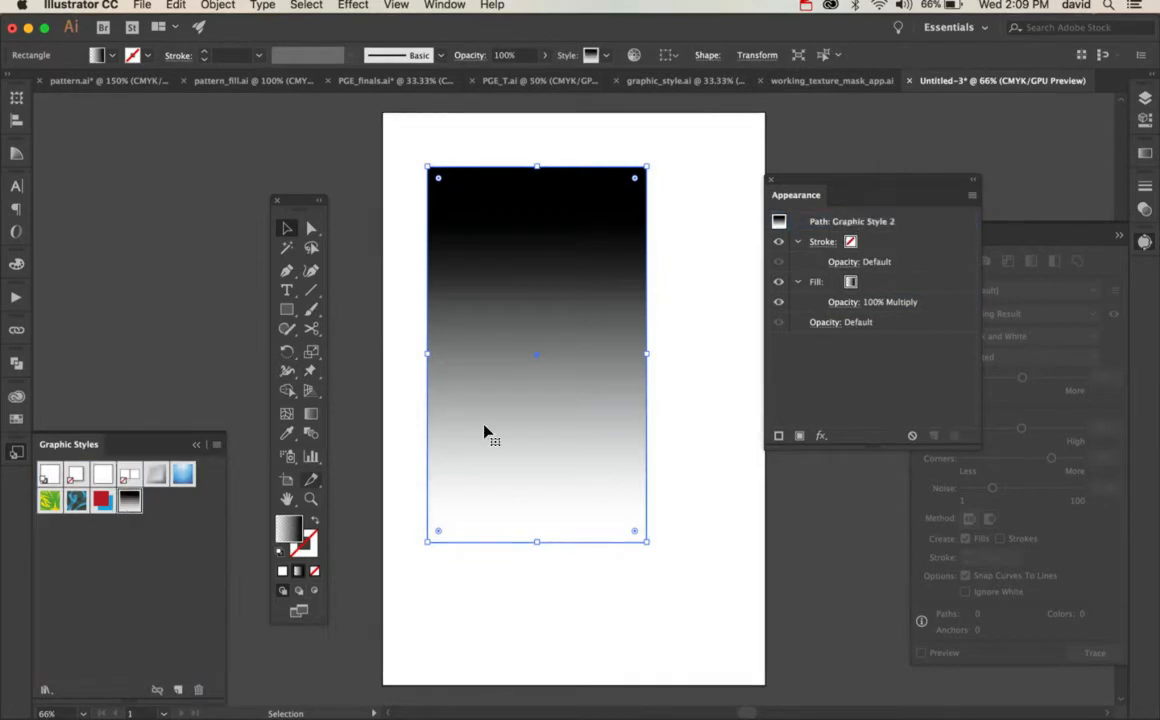
- Set the gradient fill's opacity to 50% and save the lighter appearance as another graphic style
click(843, 302)
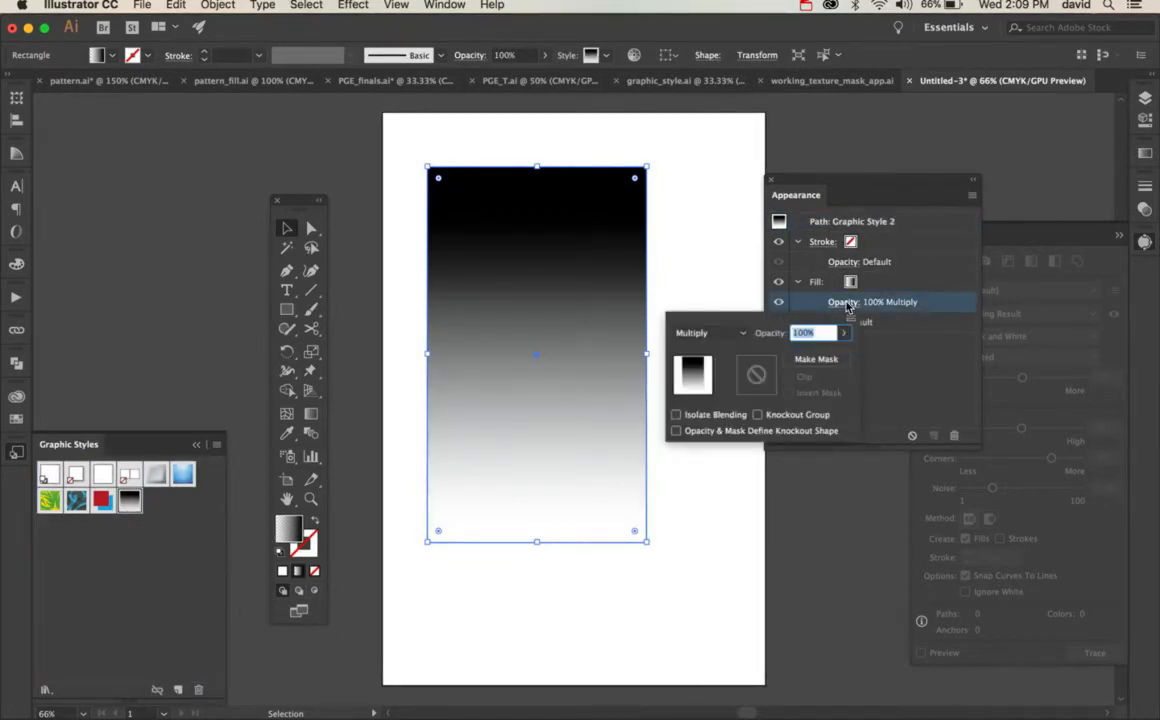
text(50)
key(Return)
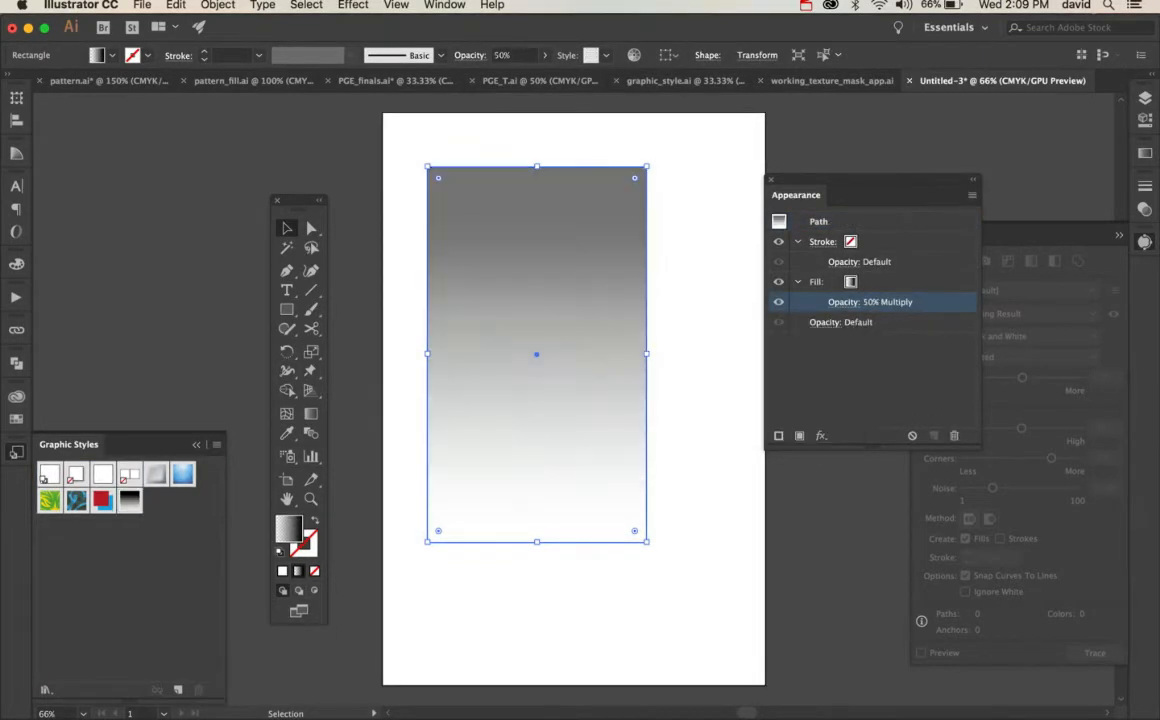
drag(779, 221, 150, 520)
click(437, 604)
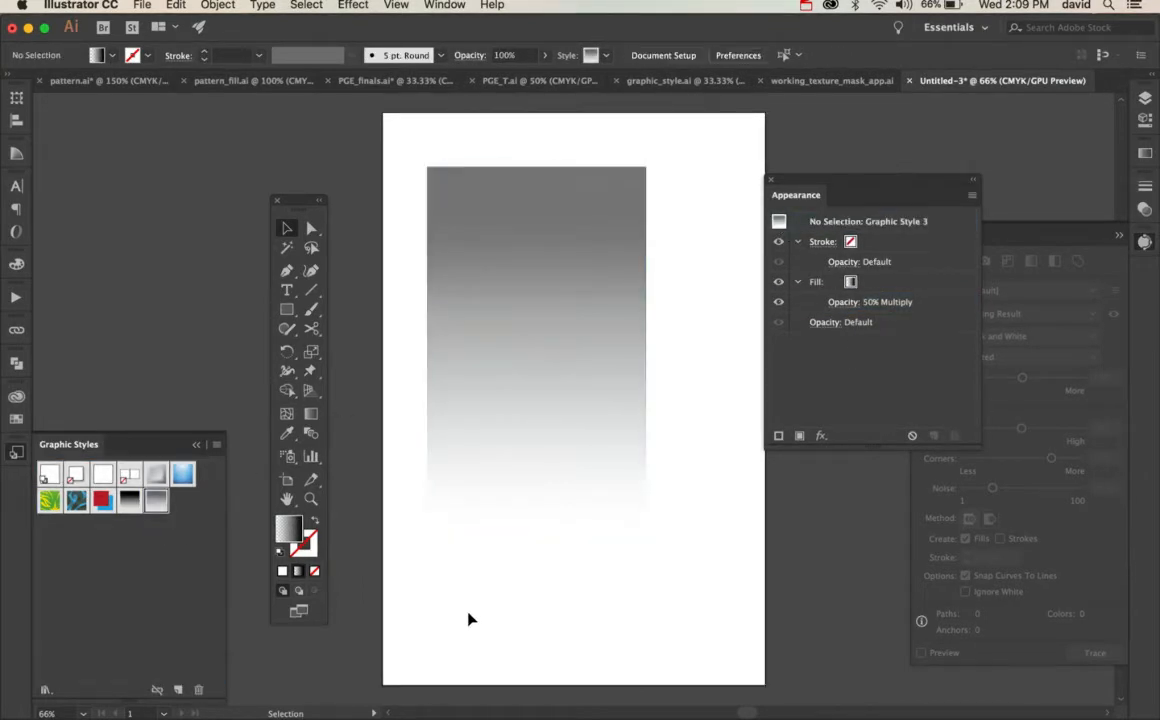
- Delete the rectangle and draw a circle about 6.57 in across near the artboard's centre in the 50% gradient style
click(522, 396)
key(Delete)
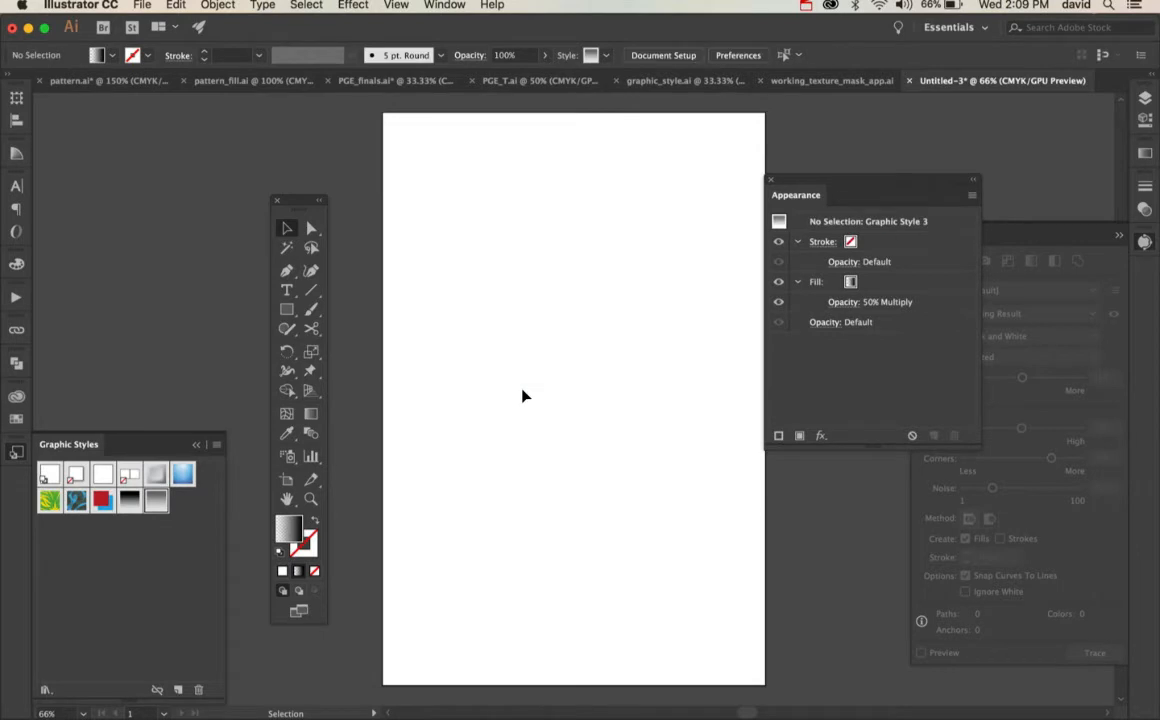
key(l)
drag(547, 401, 674, 278)
key(v)
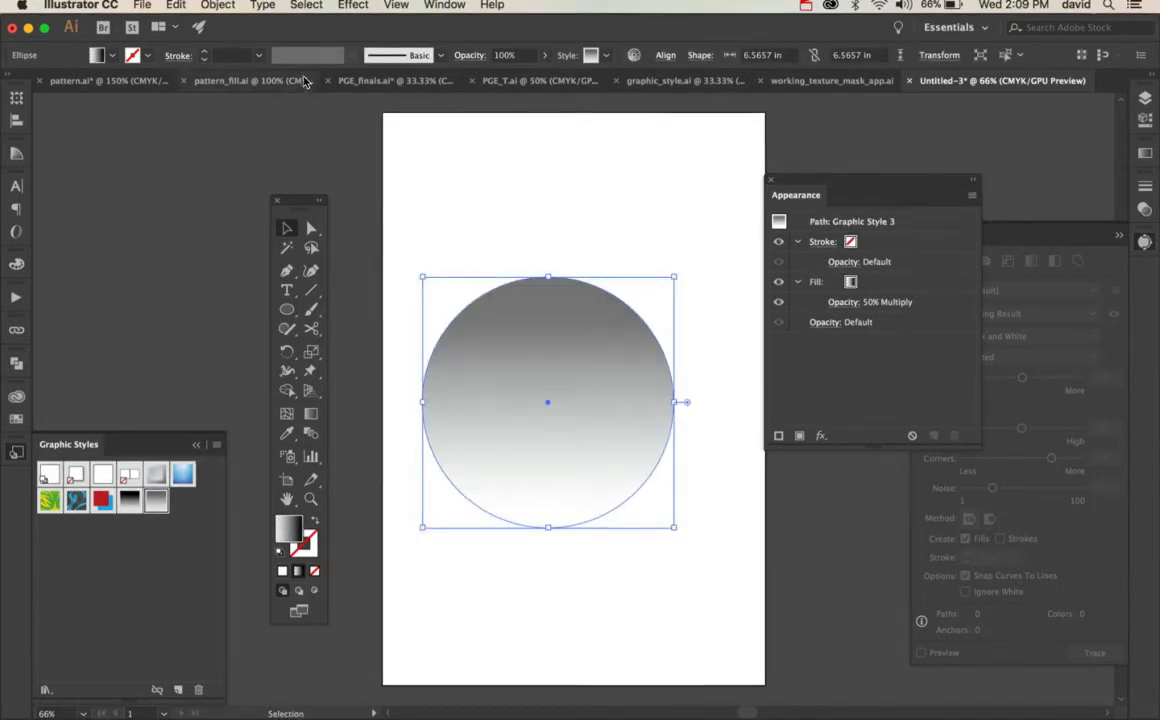
- Fill the circle with solid dark red and raise the fill's opacity to 100%
click(112, 56)
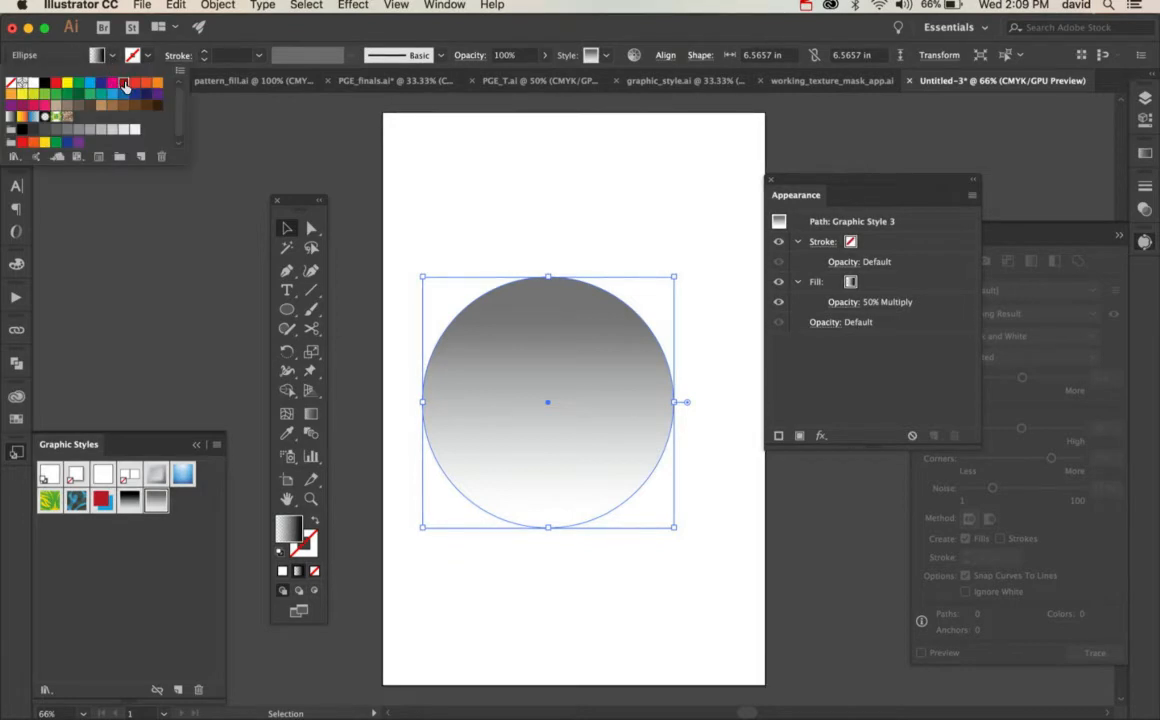
click(123, 82)
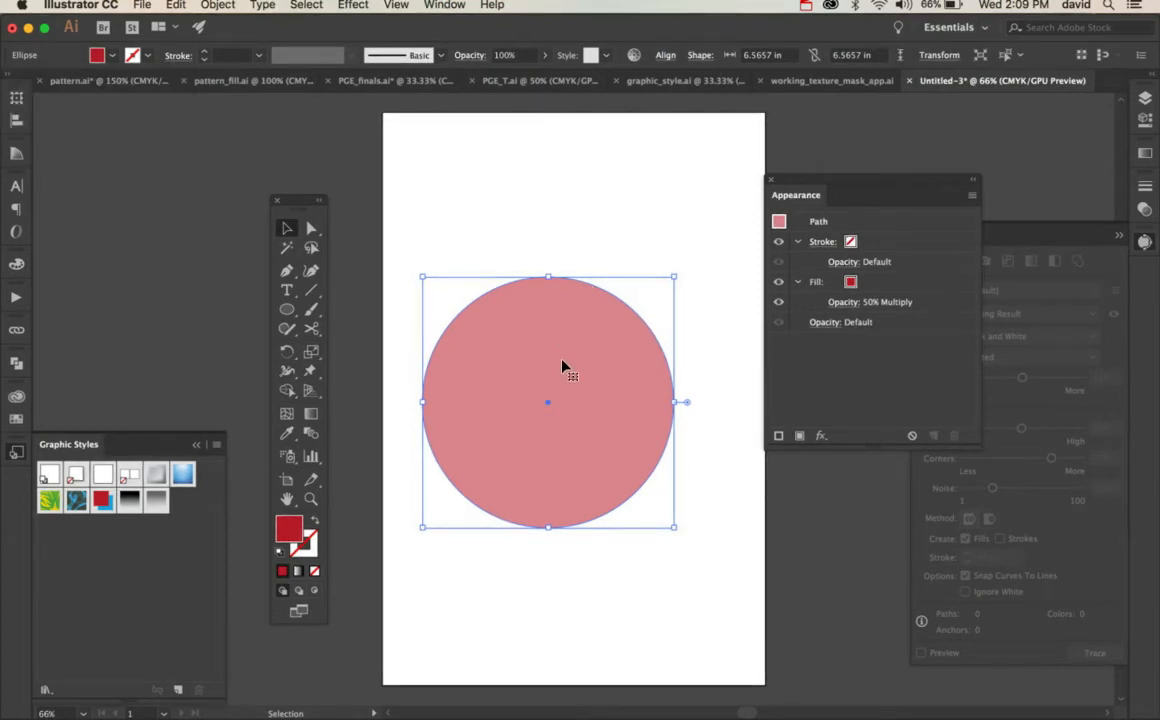
click(843, 302)
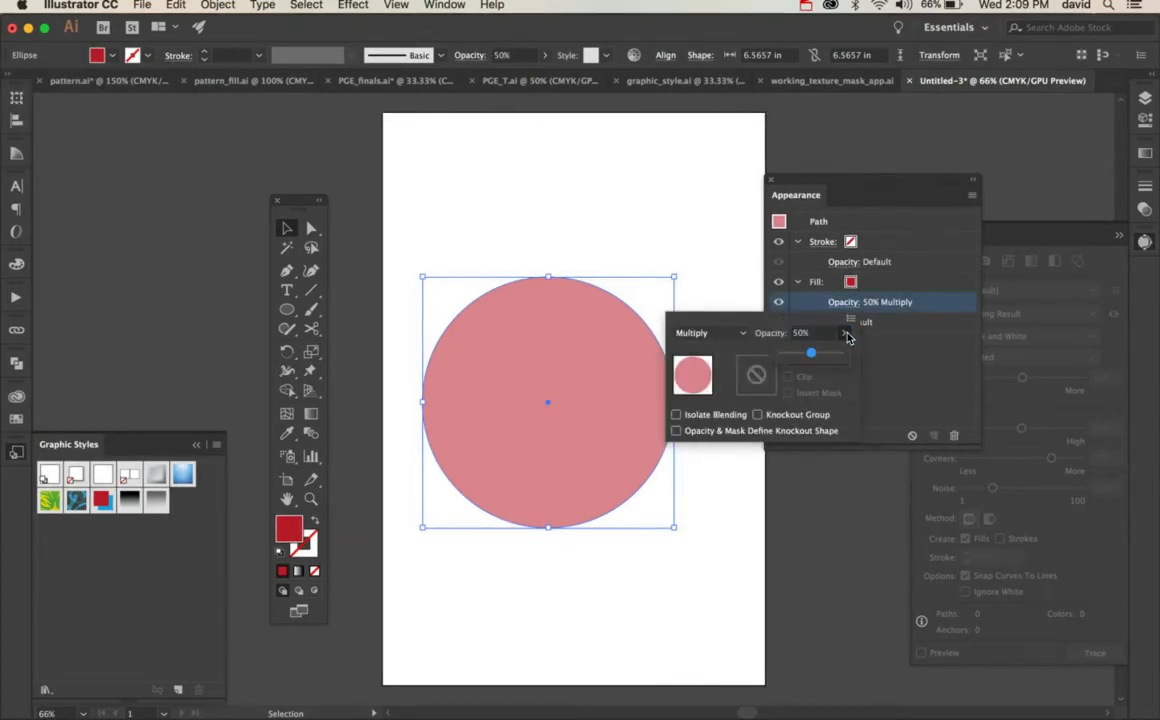
drag(811, 352, 849, 352)
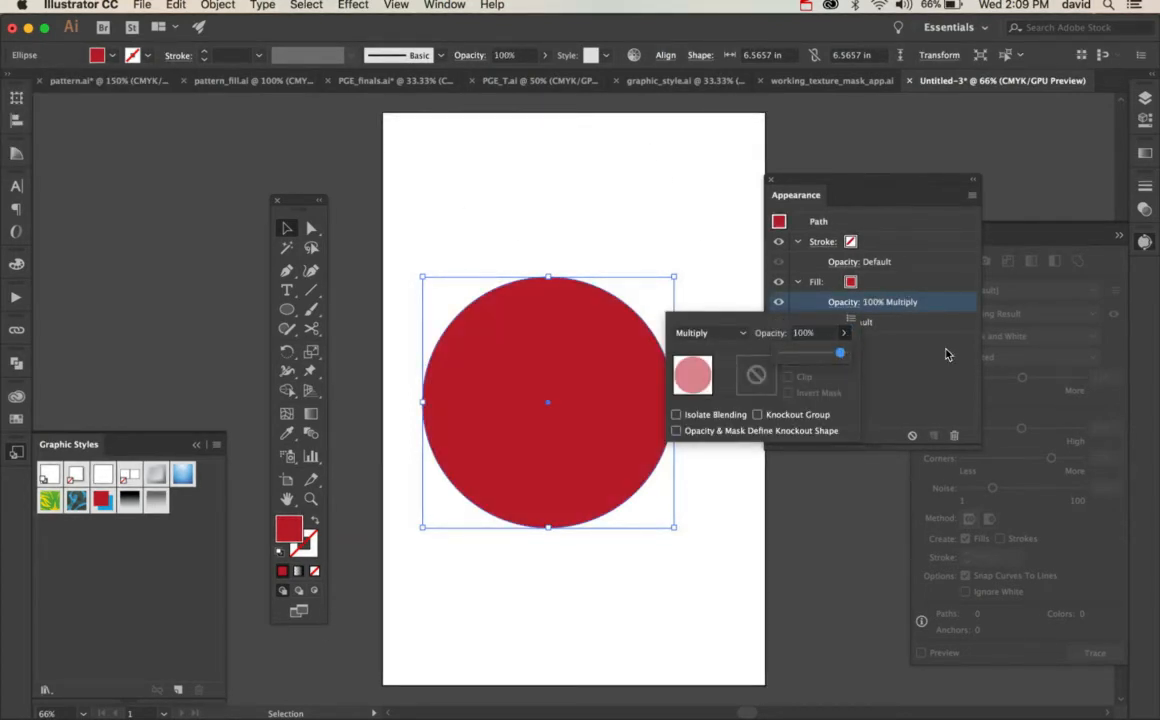
click(675, 243)
click(684, 249)
click(627, 345)
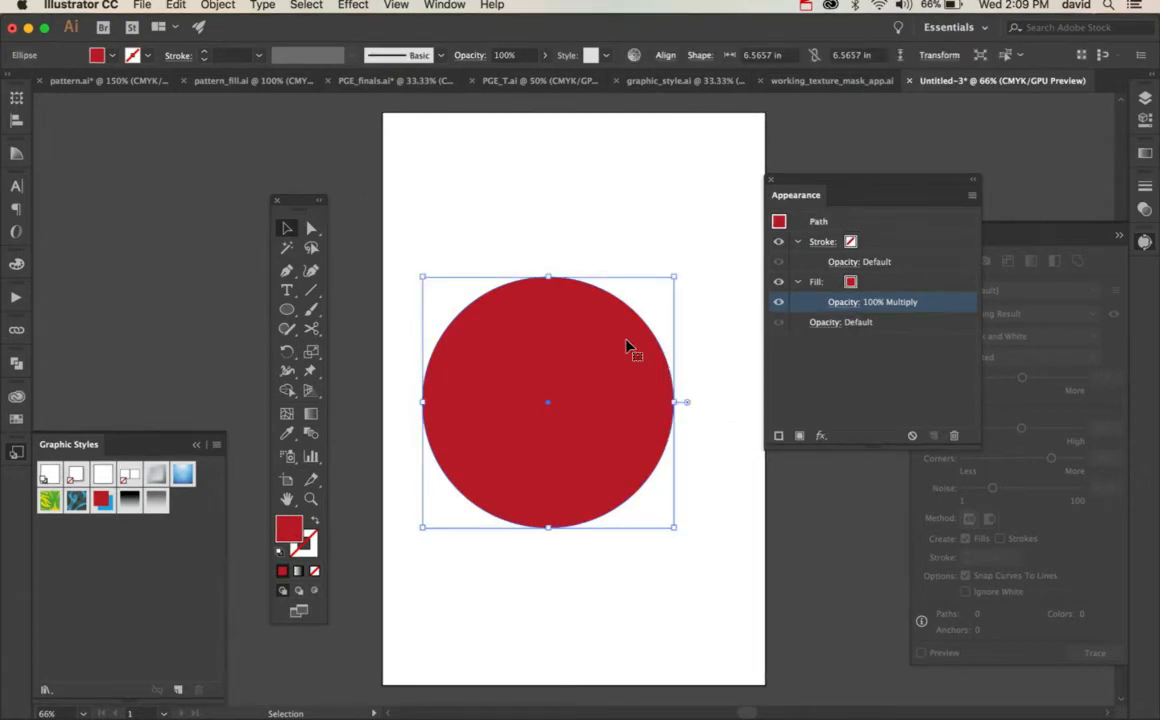
- Paste a copy of the red circle in place and apply the 100% Multiply gradient style to the copy
click(176, 5)
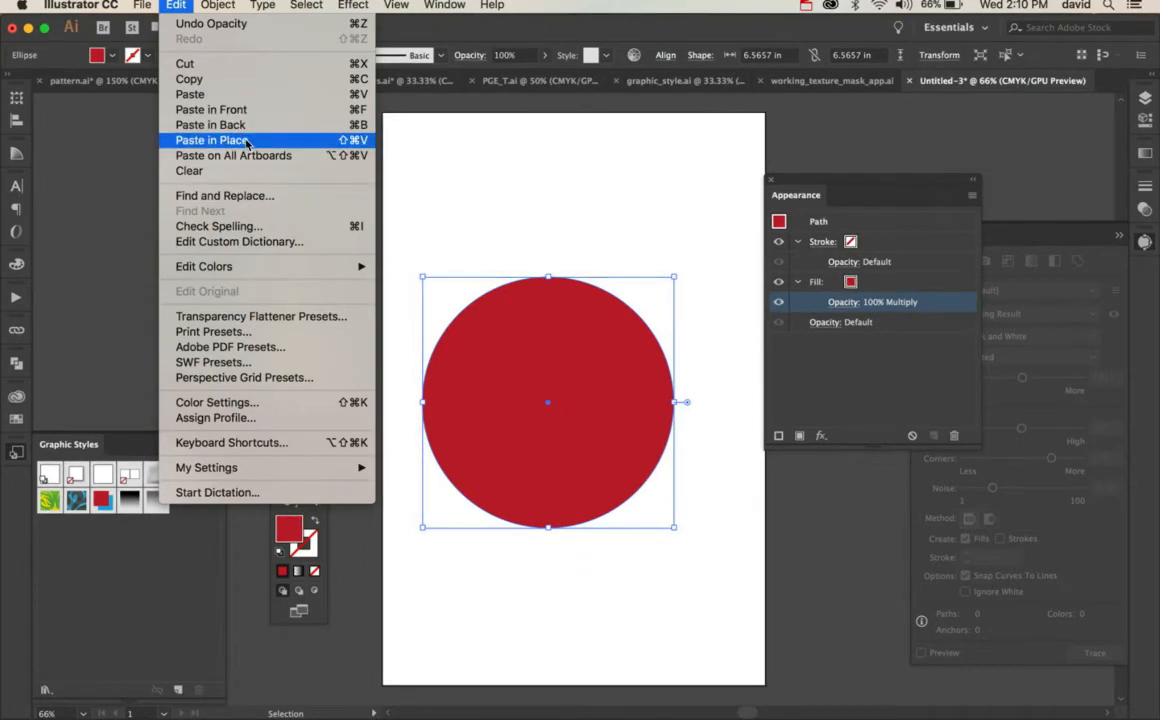
click(212, 140)
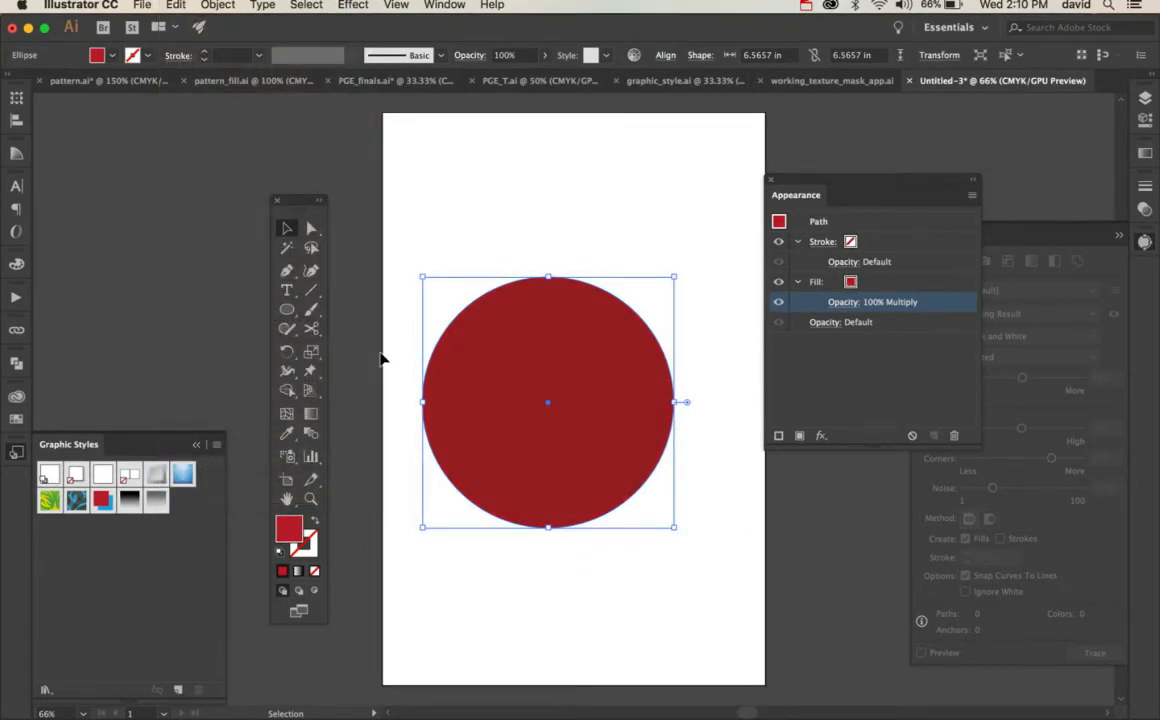
click(130, 501)
click(197, 334)
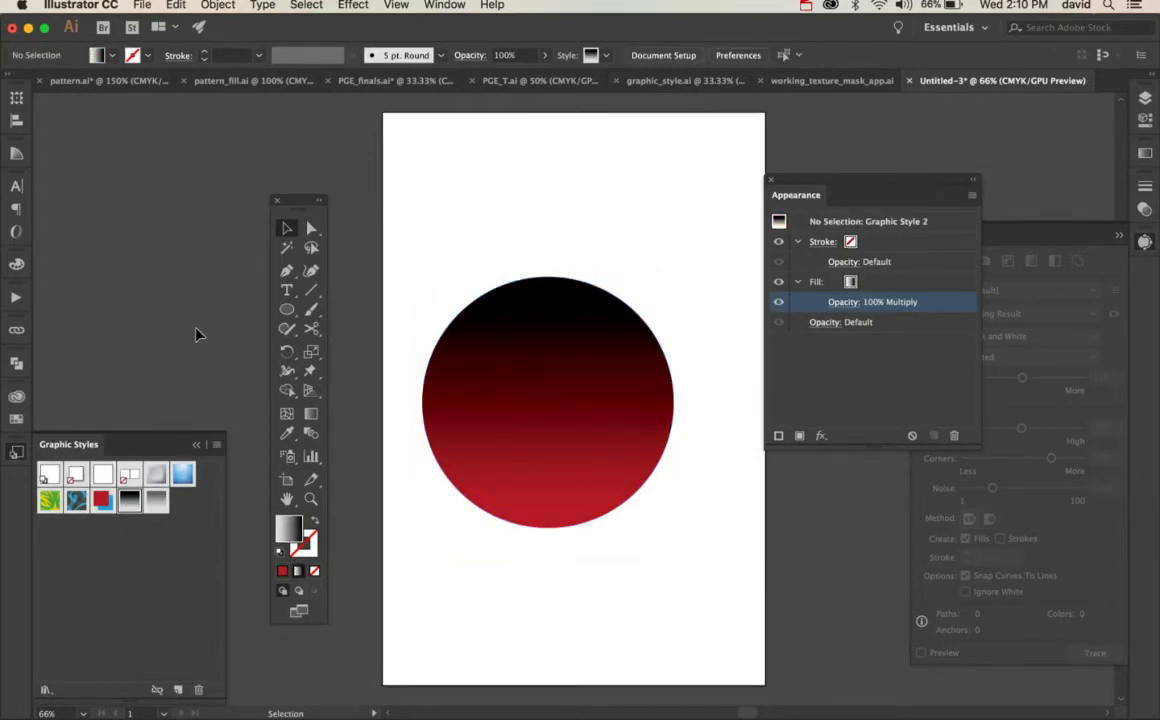
- Try moving the gradient circle straight up off the red one, undo the move, and apply the 50% Multiply gradient style to it
drag(537, 358, 540, 276)
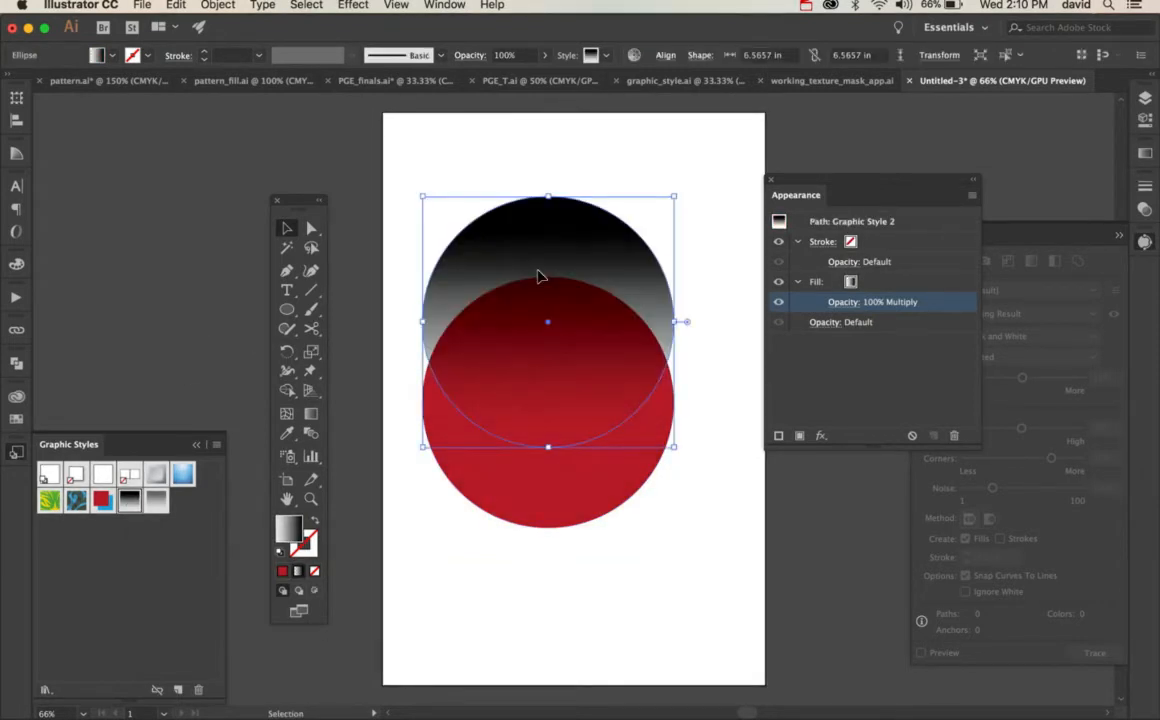
key(super+z)
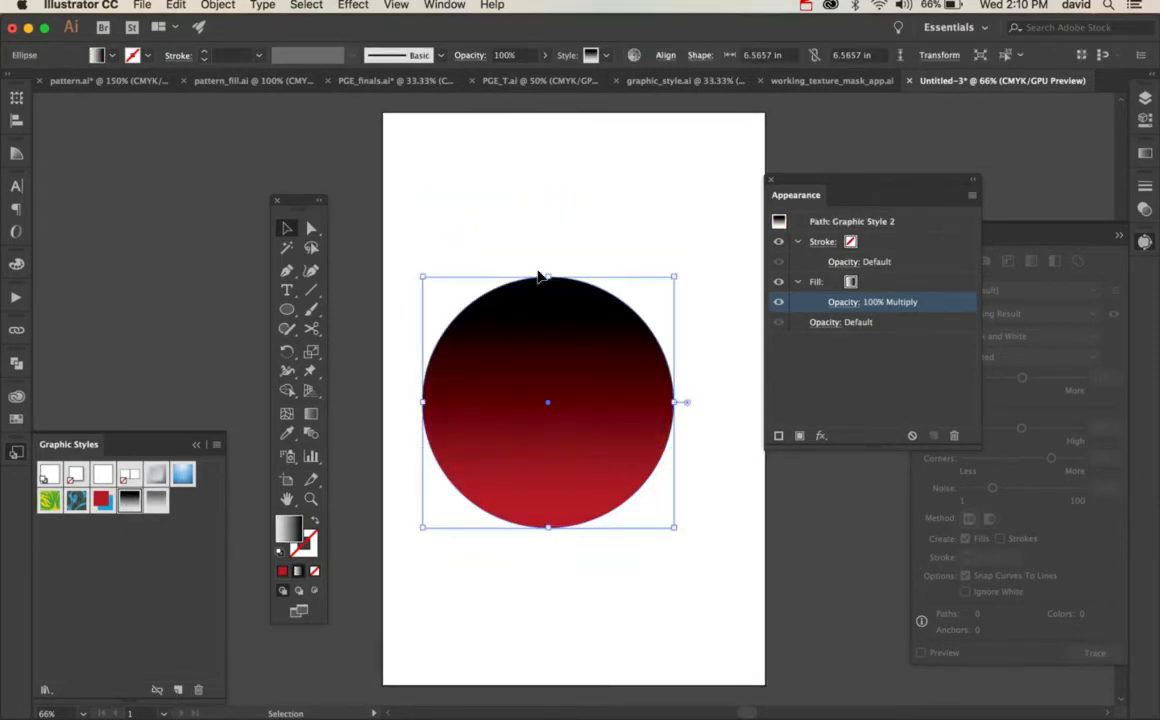
click(156, 500)
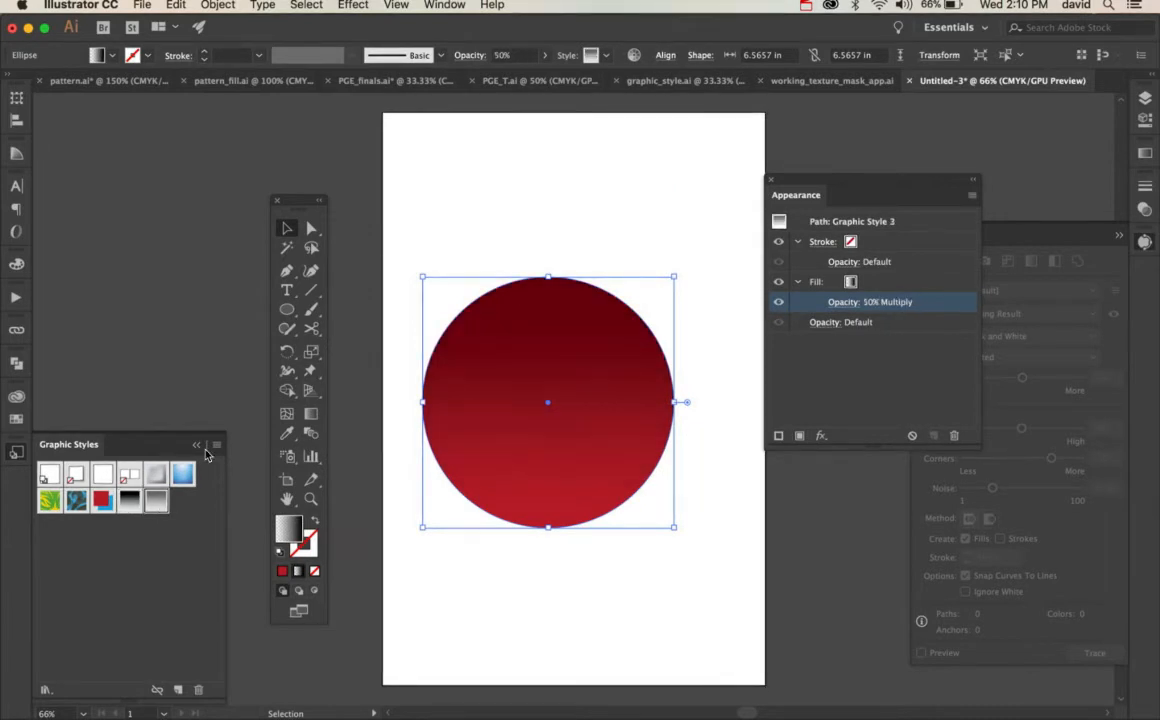
click(220, 363)
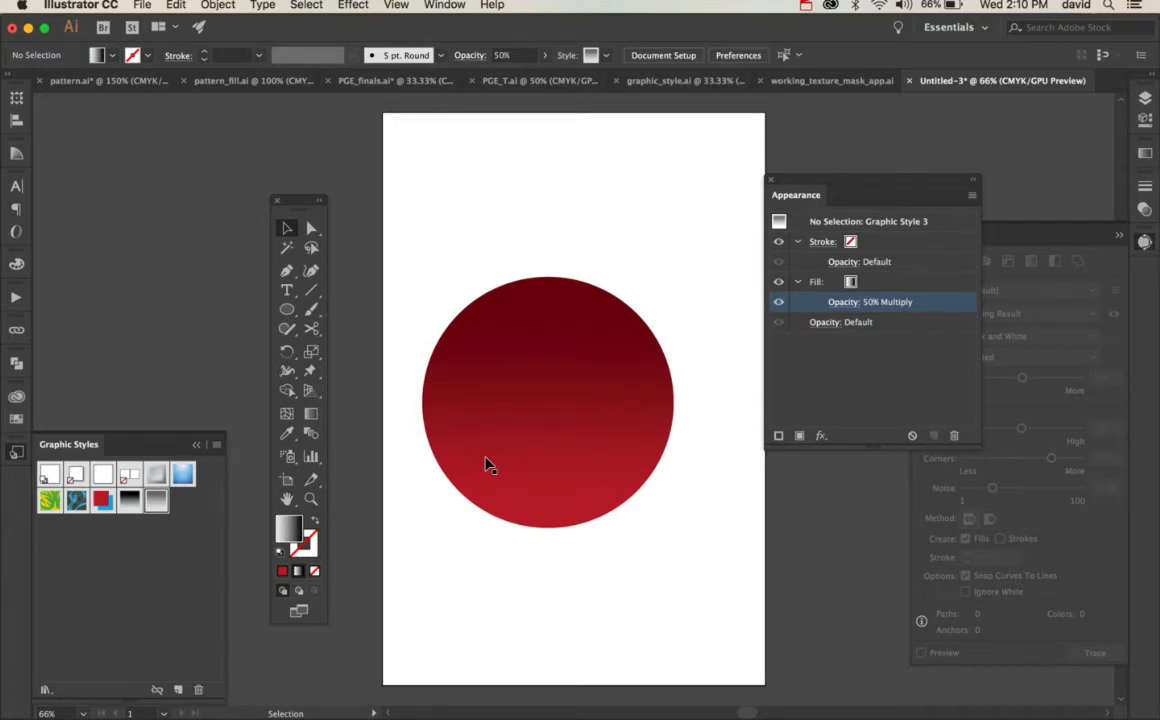
- Undo the circle work back to the gradient rectangle, keeping its saved 50% Multiply graphic style
key(a)
click(510, 428)
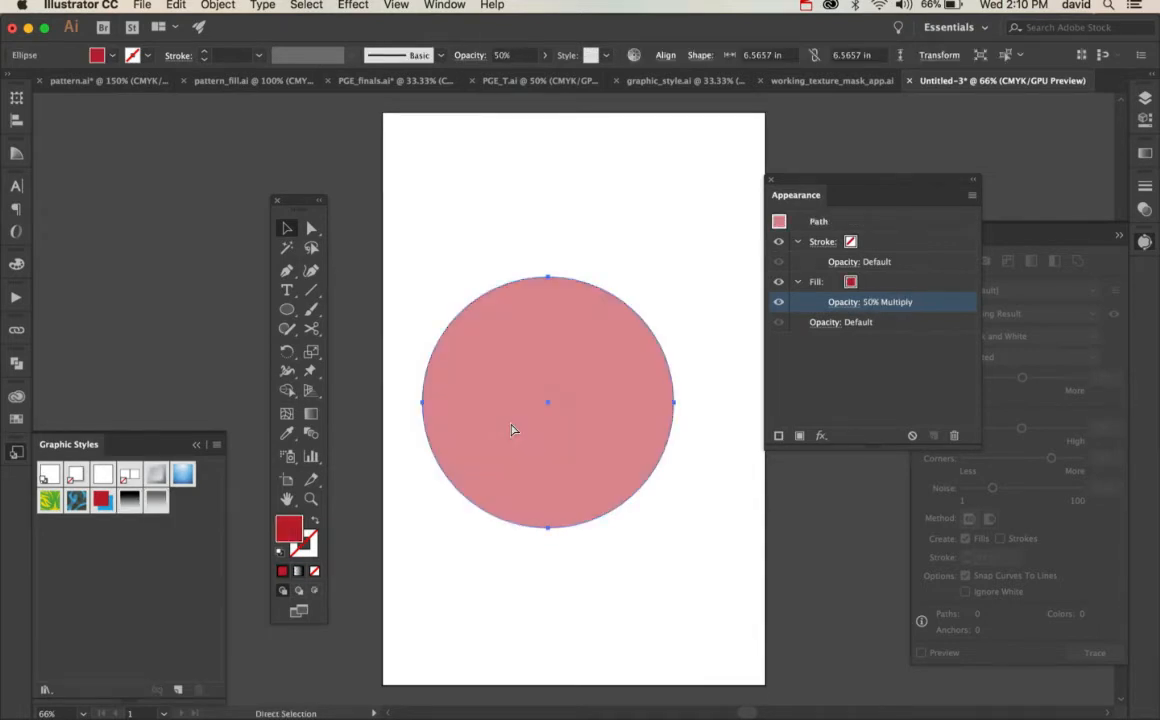
key(super+z)
key(super+z)
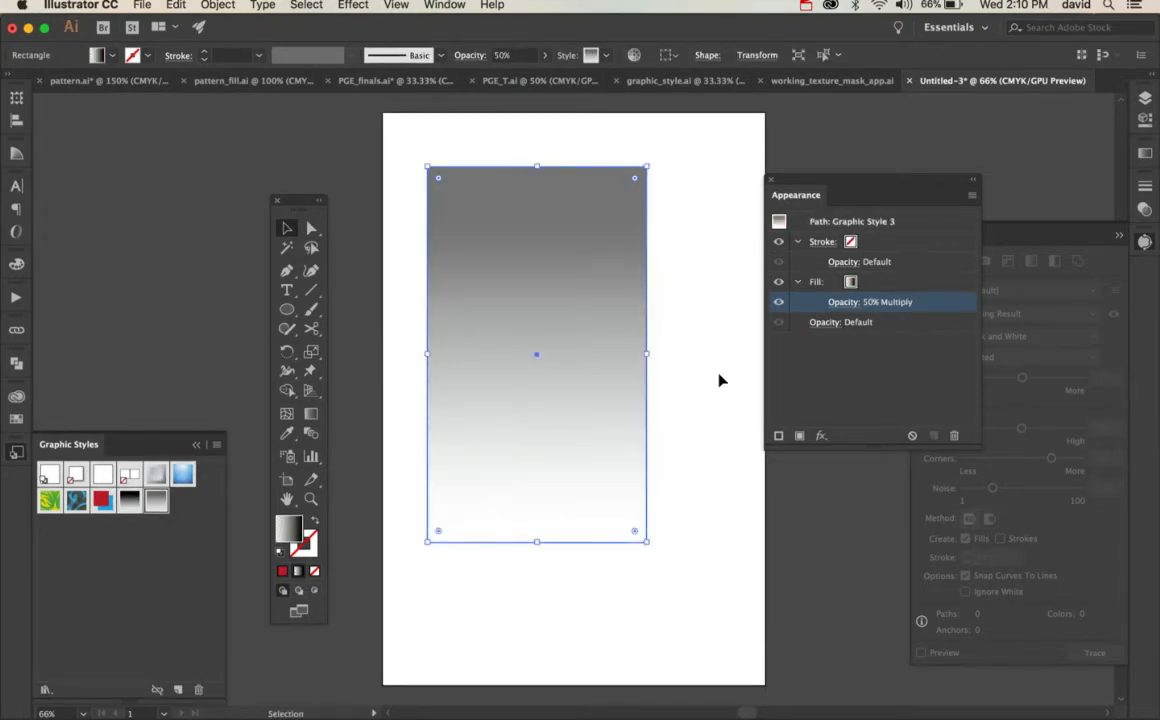
key(super+z)
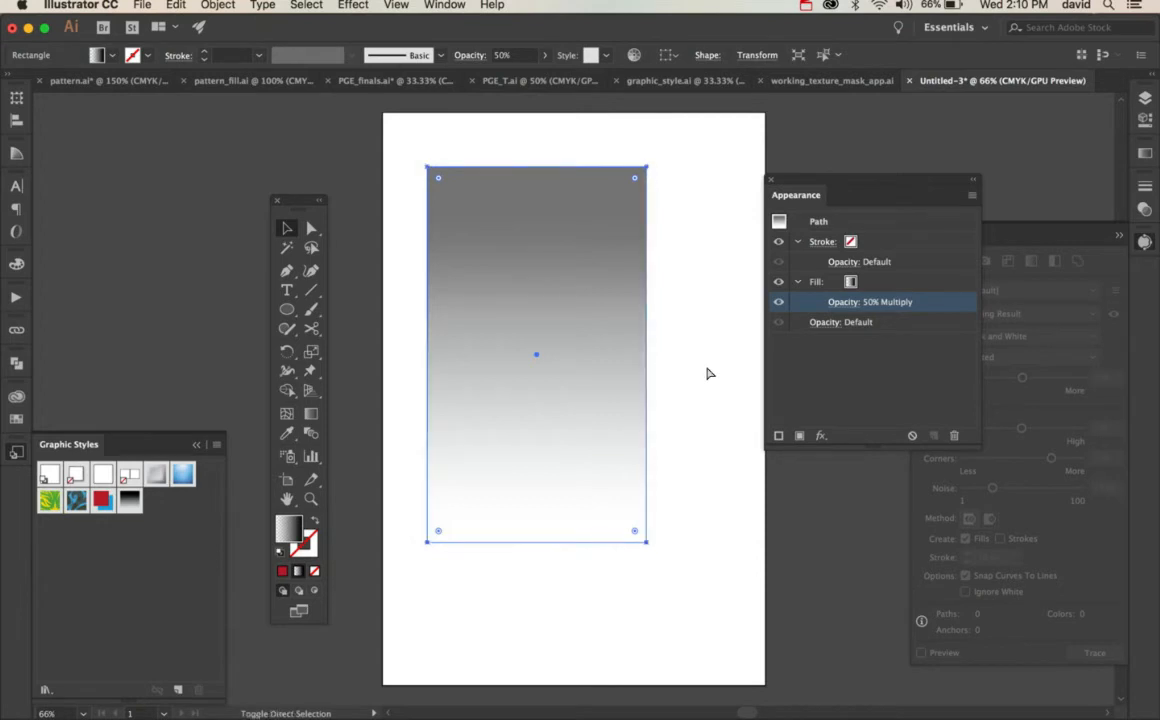
key(super+shift+z)
- Raise the opacity of the rectangle's Multiply gradient fill to 100%
click(844, 303)
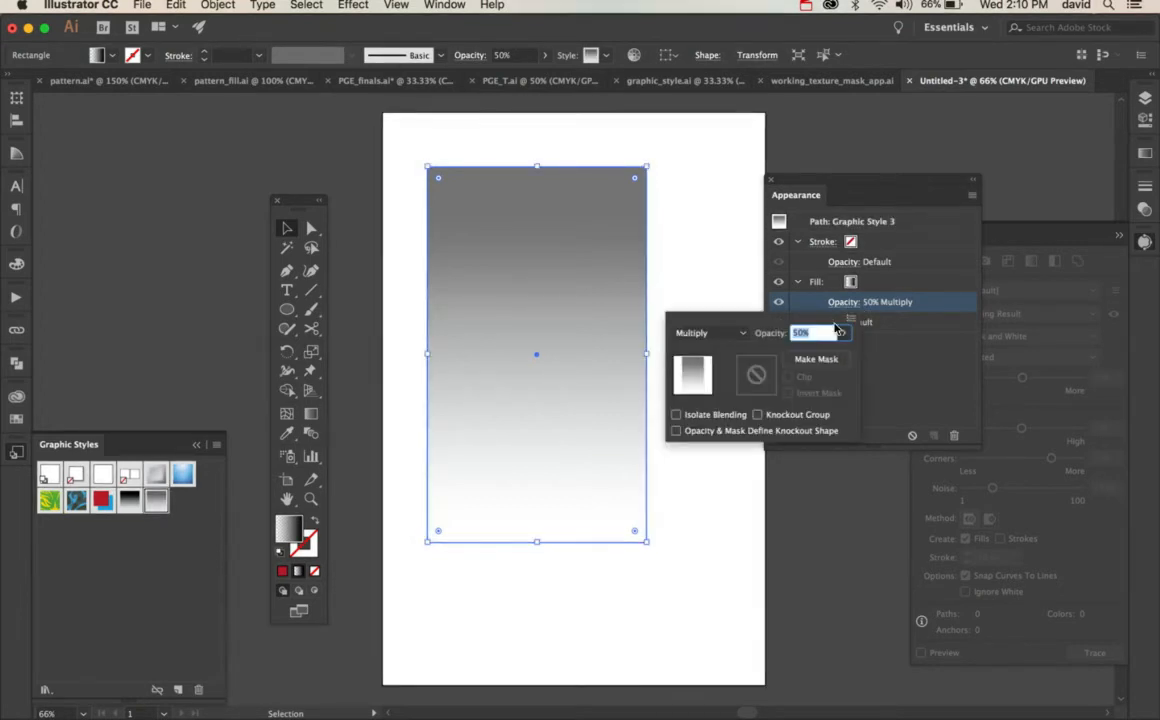
drag(902, 360, 908, 363)
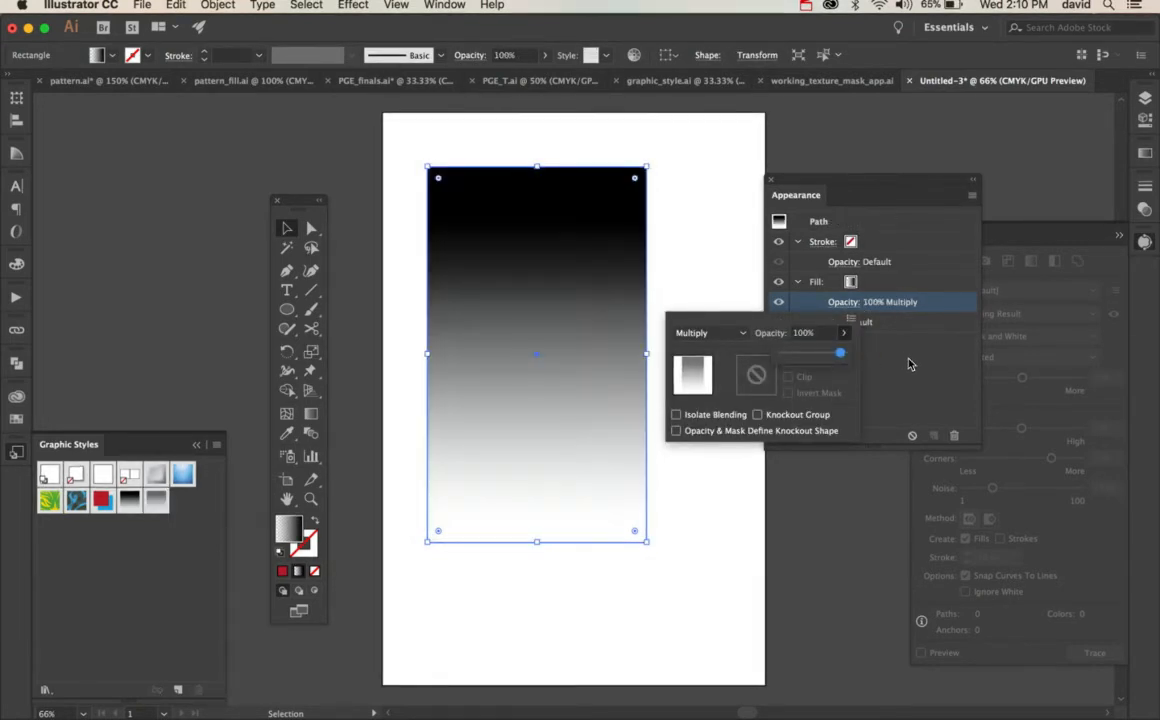
click(914, 395)
click(816, 284)
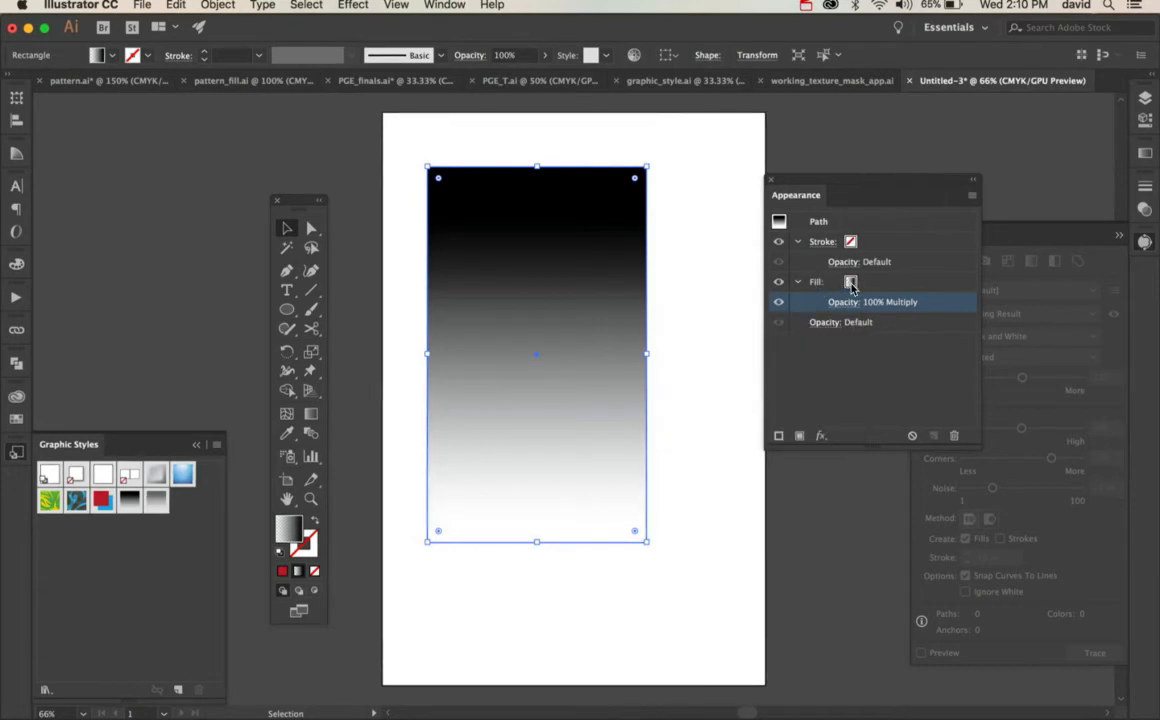
click(850, 285)
click(857, 283)
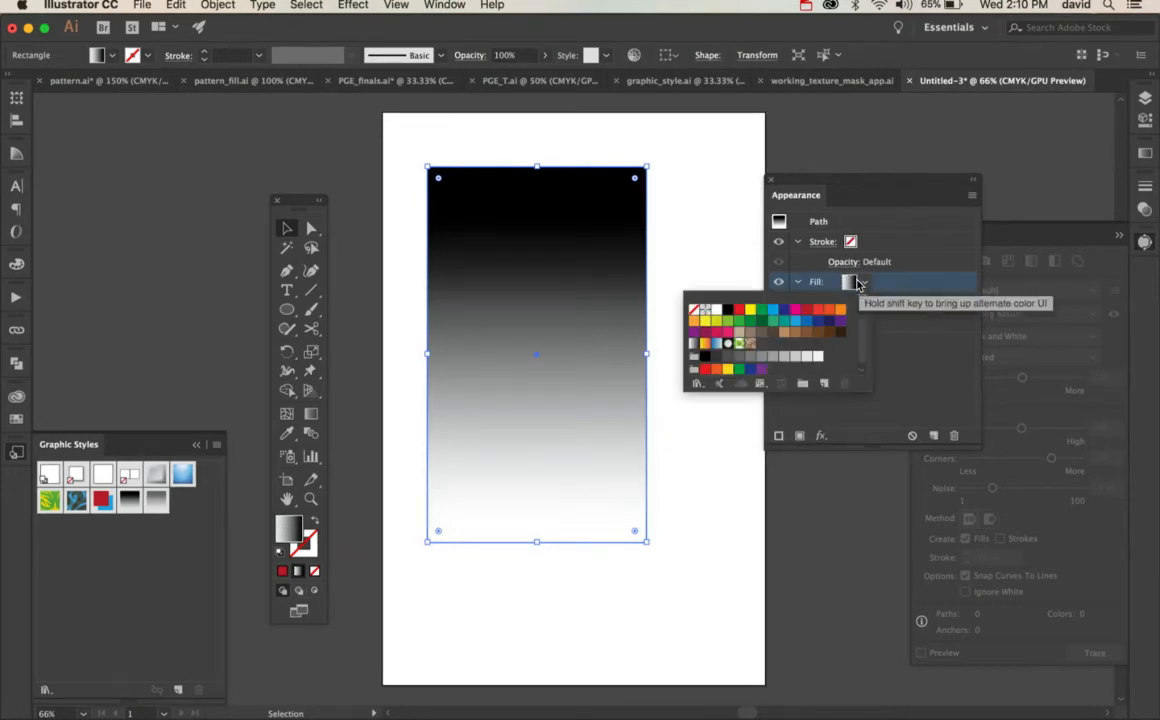
click(860, 283)
click(850, 285)
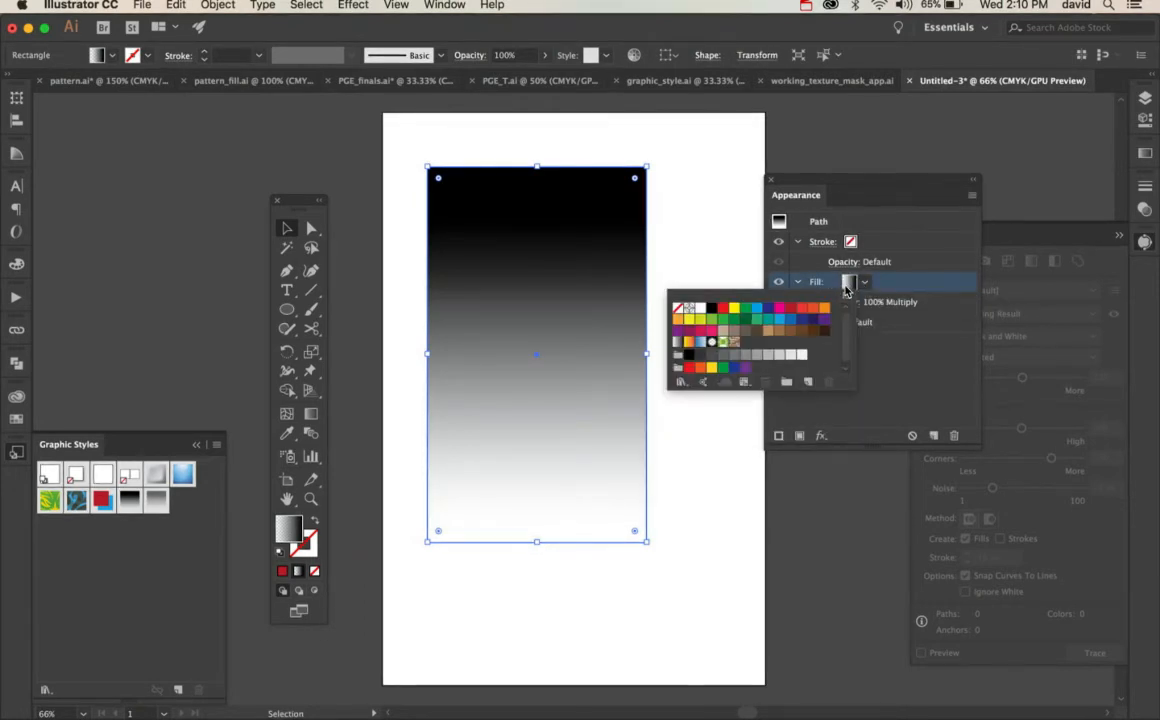
click(850, 284)
click(850, 284)
click(293, 531)
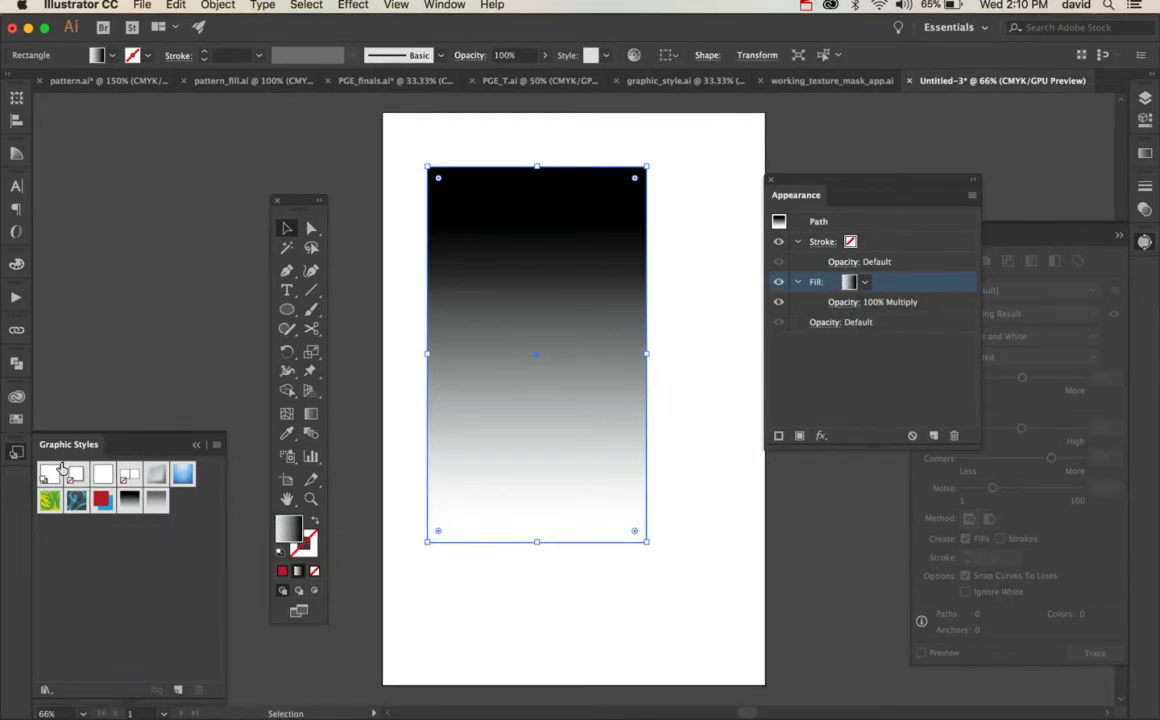
- Show the gradient settings and add a nearly transparent stop at about 50% along the rectangle's gradient
click(444, 4)
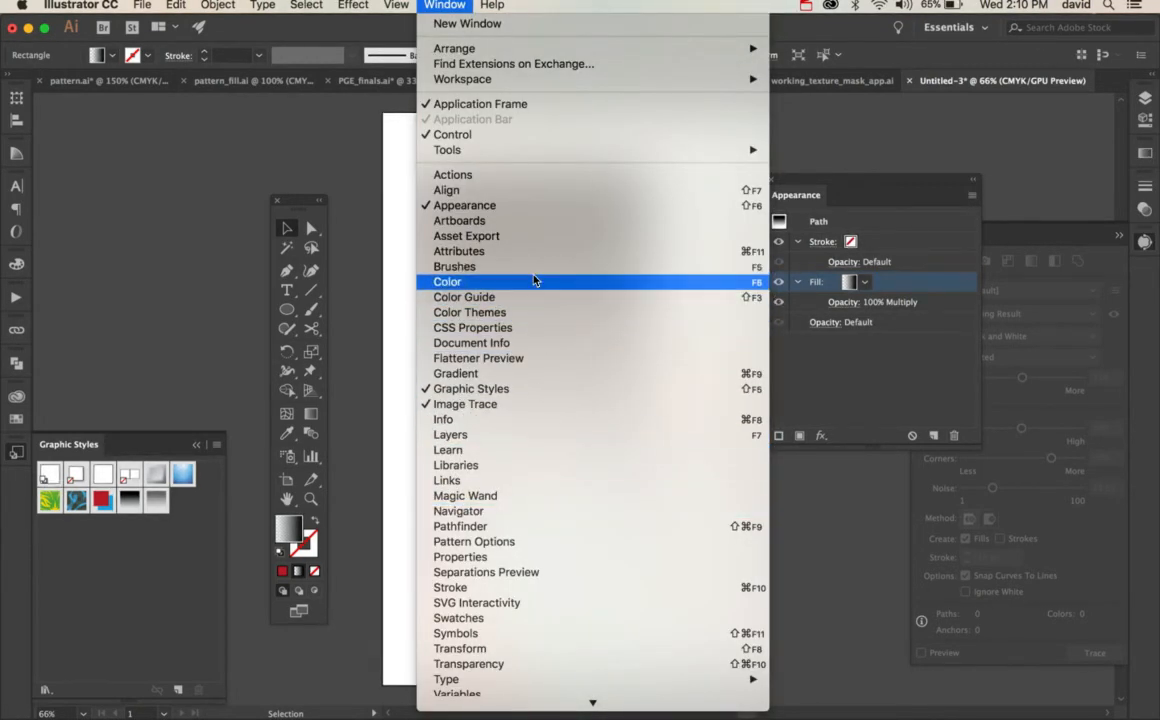
click(508, 374)
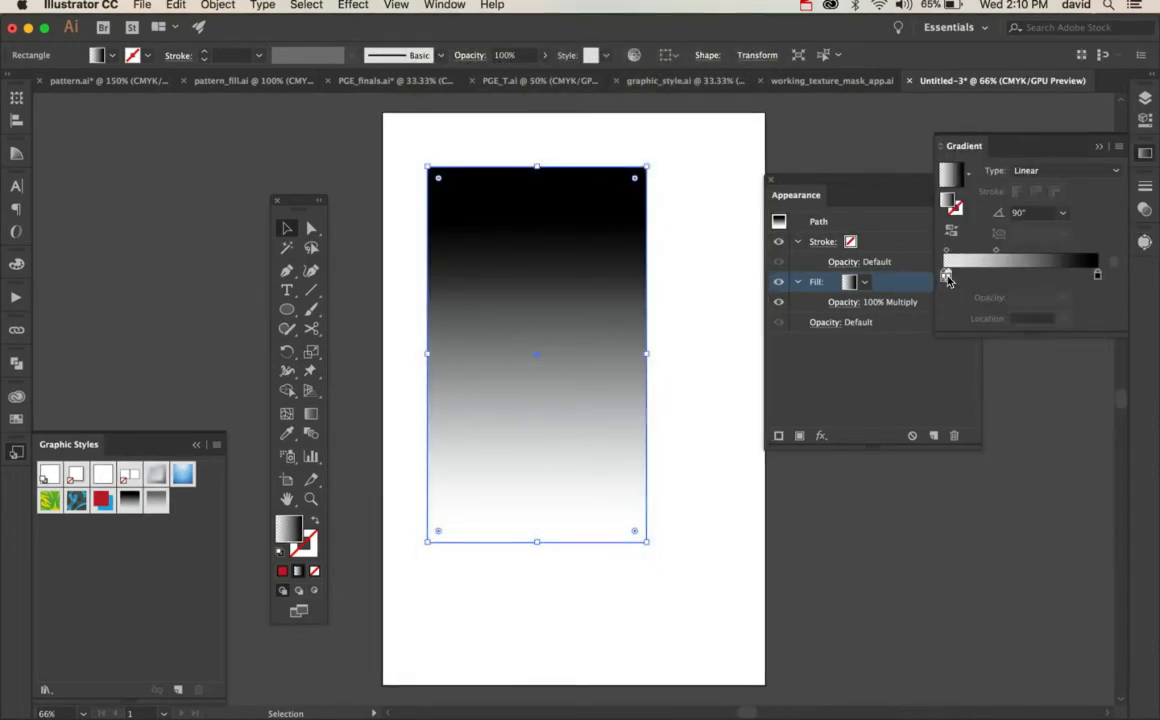
click(1019, 275)
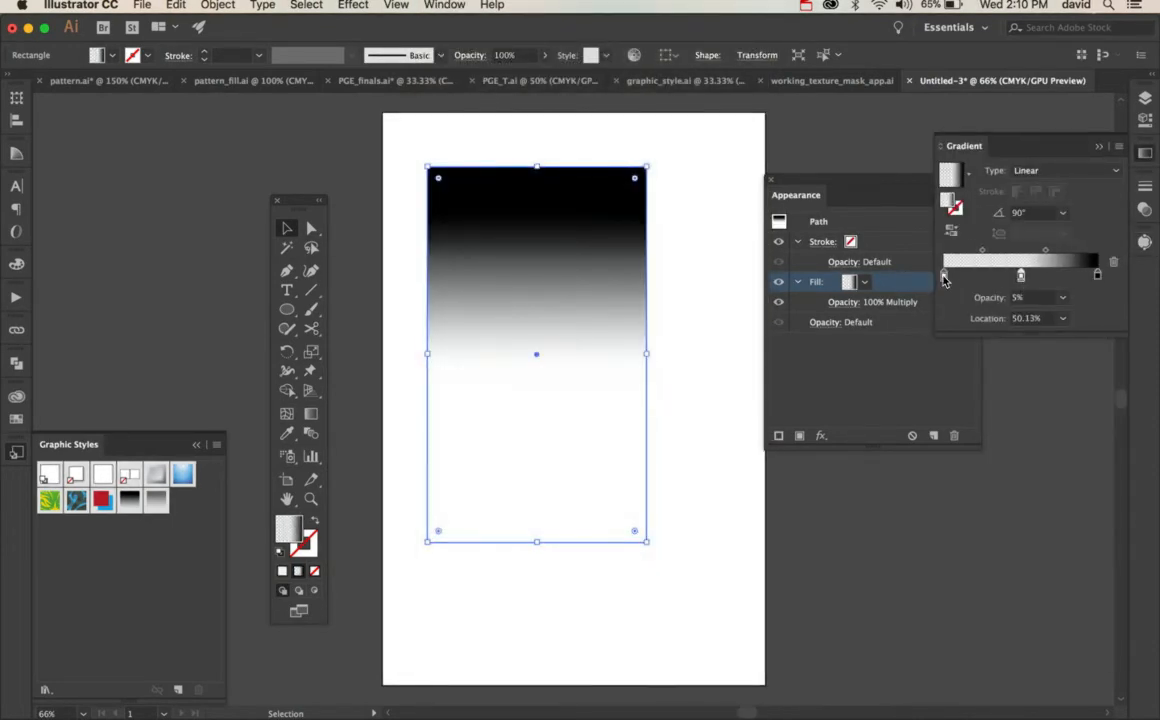
- Set the gradient's black start stop to 100% opacity and adjust the middle stop, with the midpoint toward the end stop at about 37.42%
double_click(944, 275)
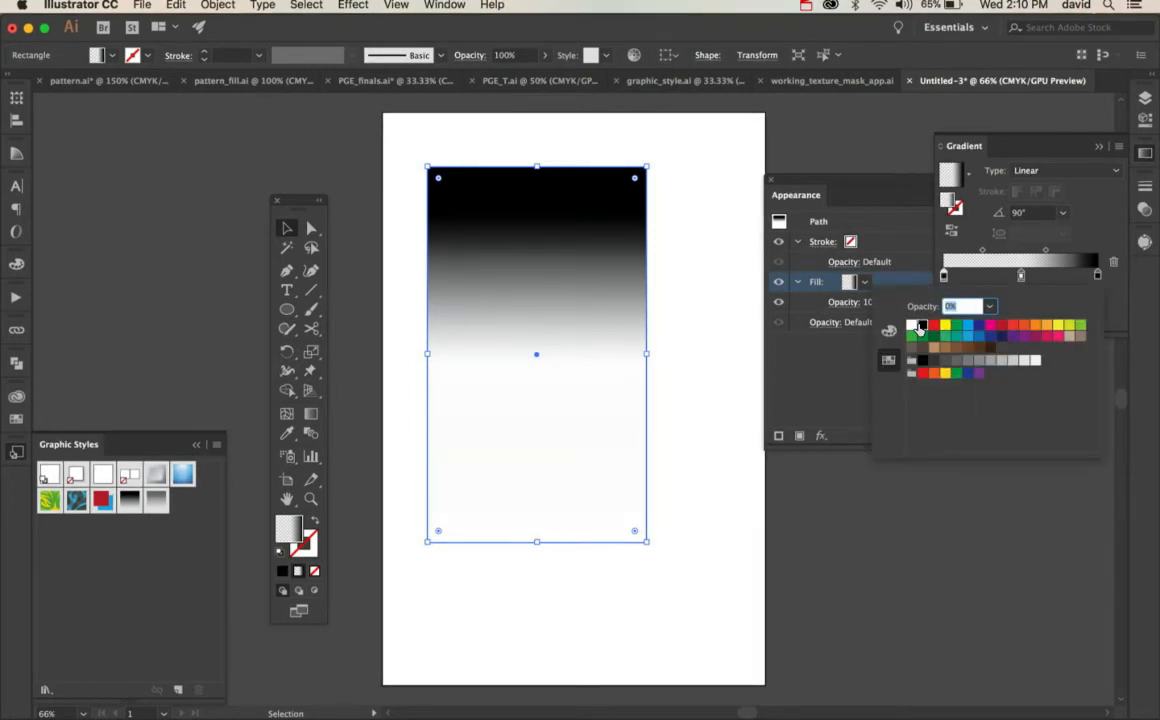
click(989, 306)
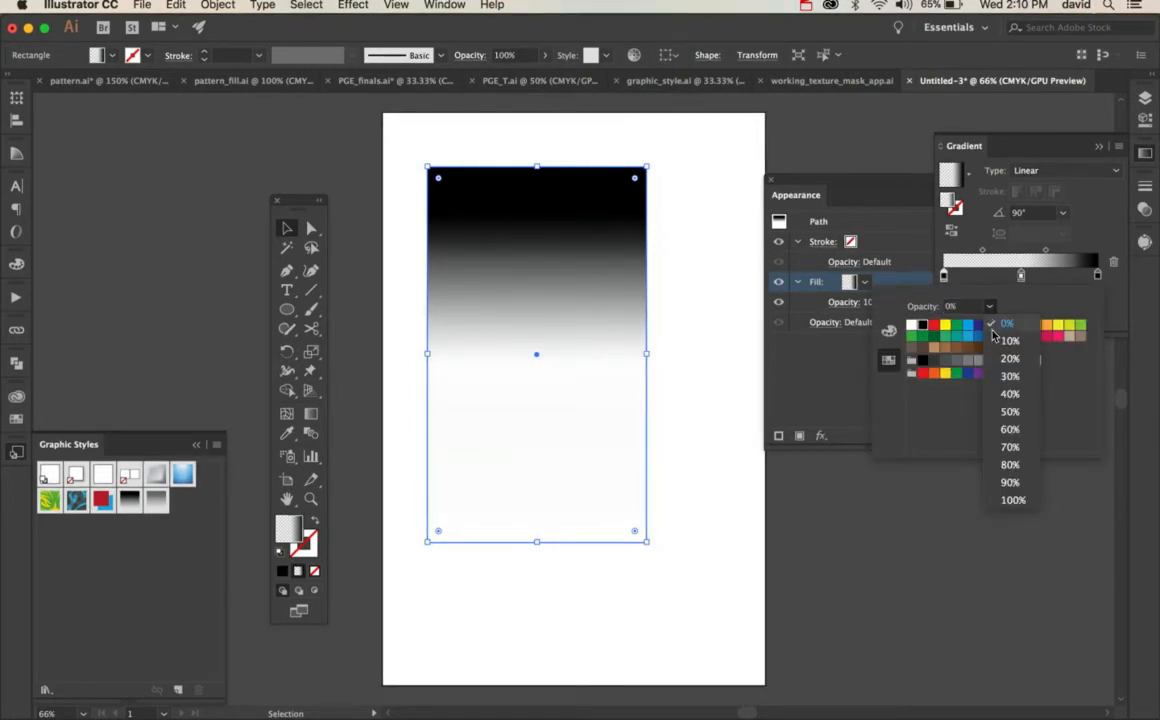
click(1013, 499)
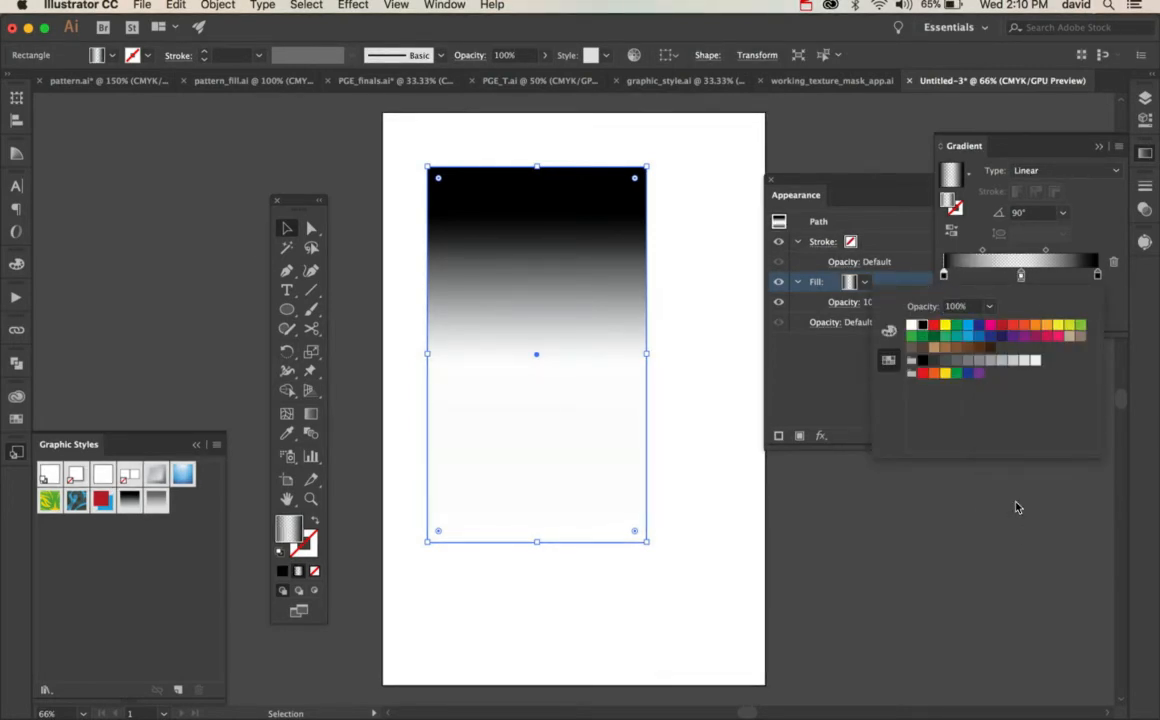
click(1118, 311)
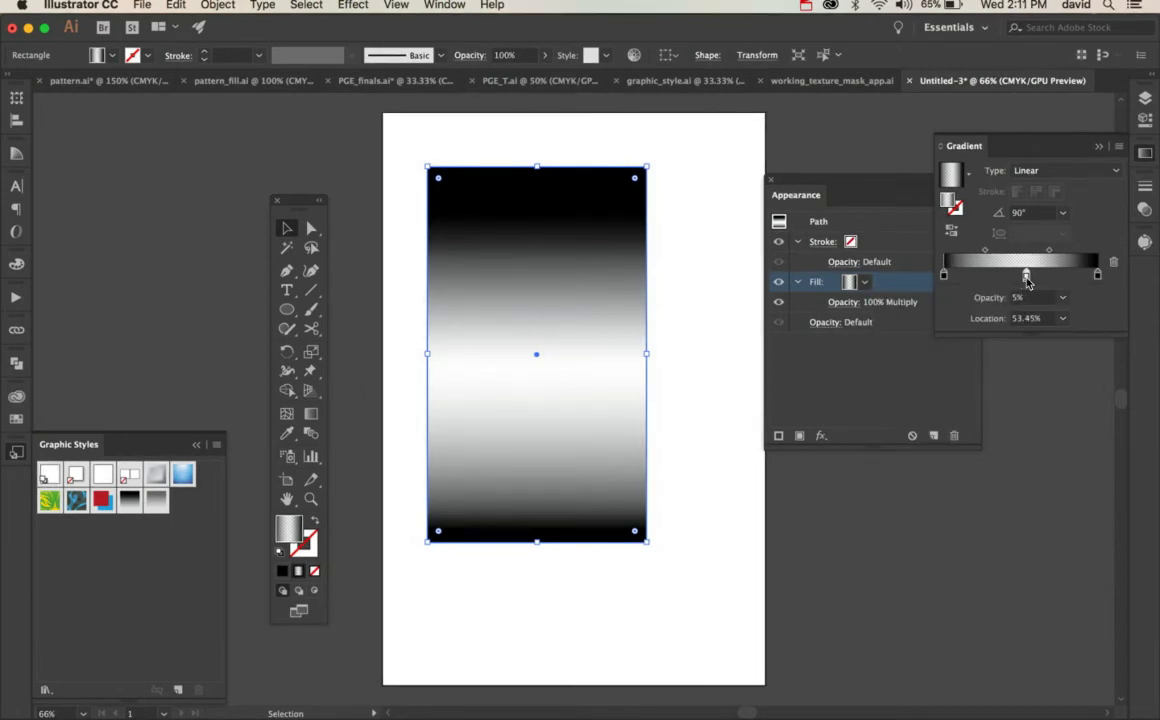
drag(1021, 276, 1041, 254)
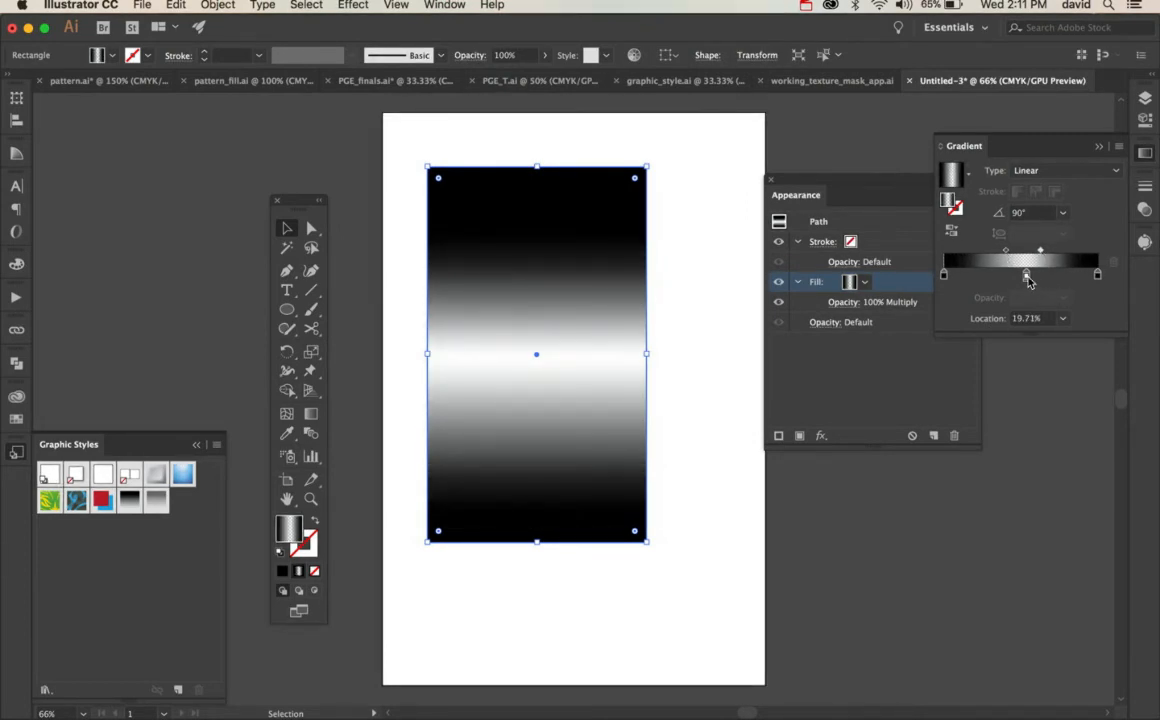
drag(1026, 274, 1052, 254)
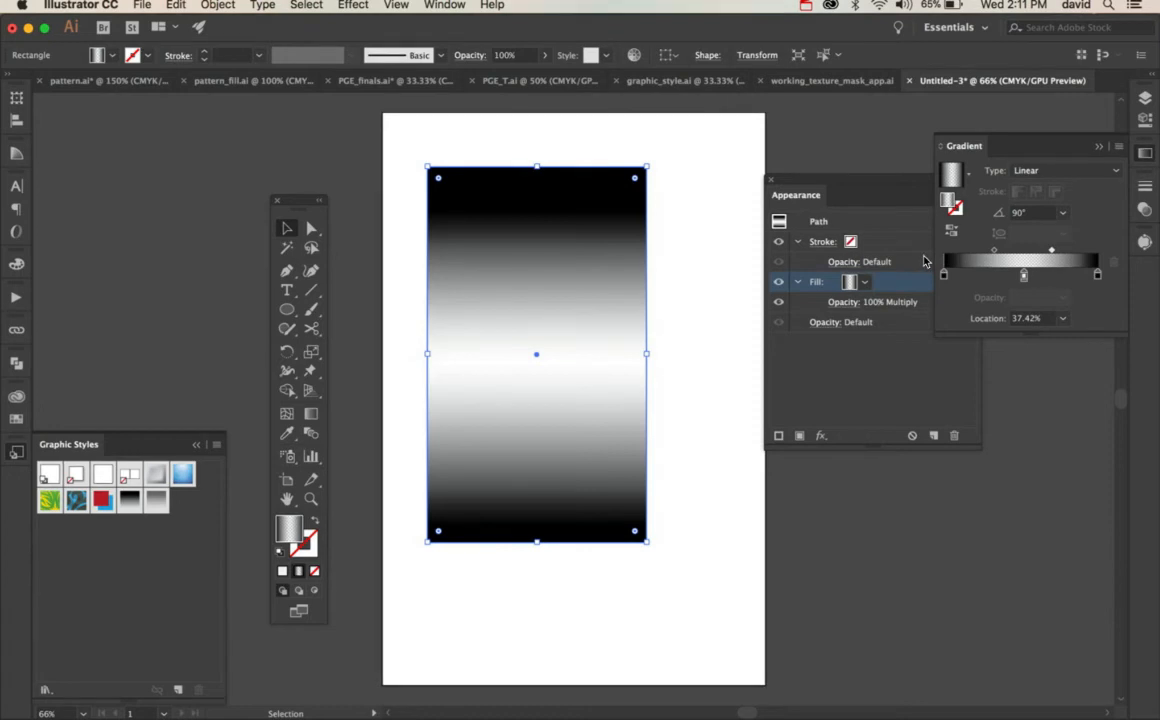
- Save the rectangle's 100% Multiply black-transparent-black gradient appearance as a new graphic style
click(866, 397)
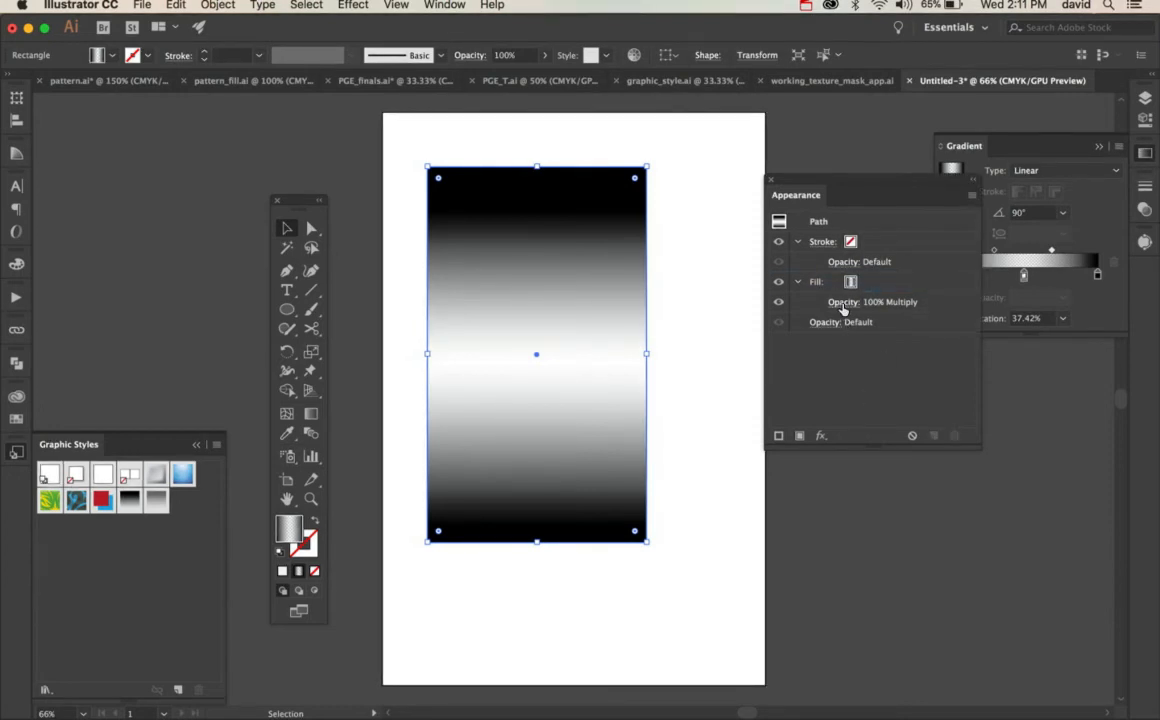
click(777, 221)
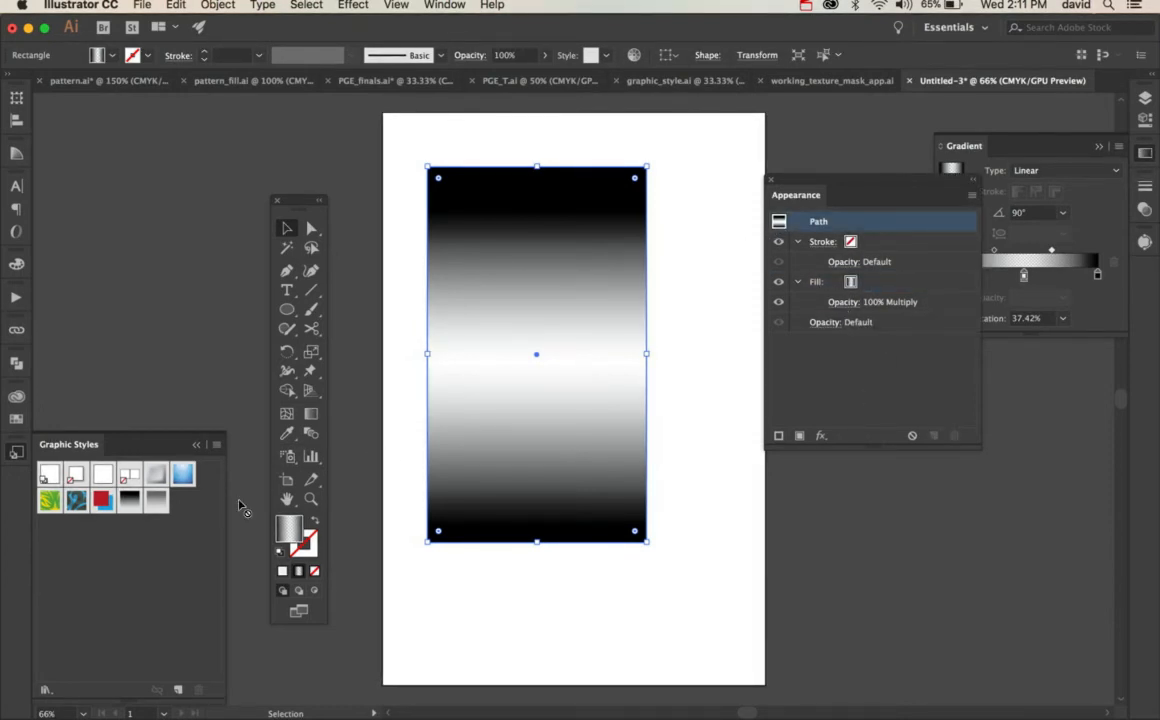
drag(240, 508, 184, 505)
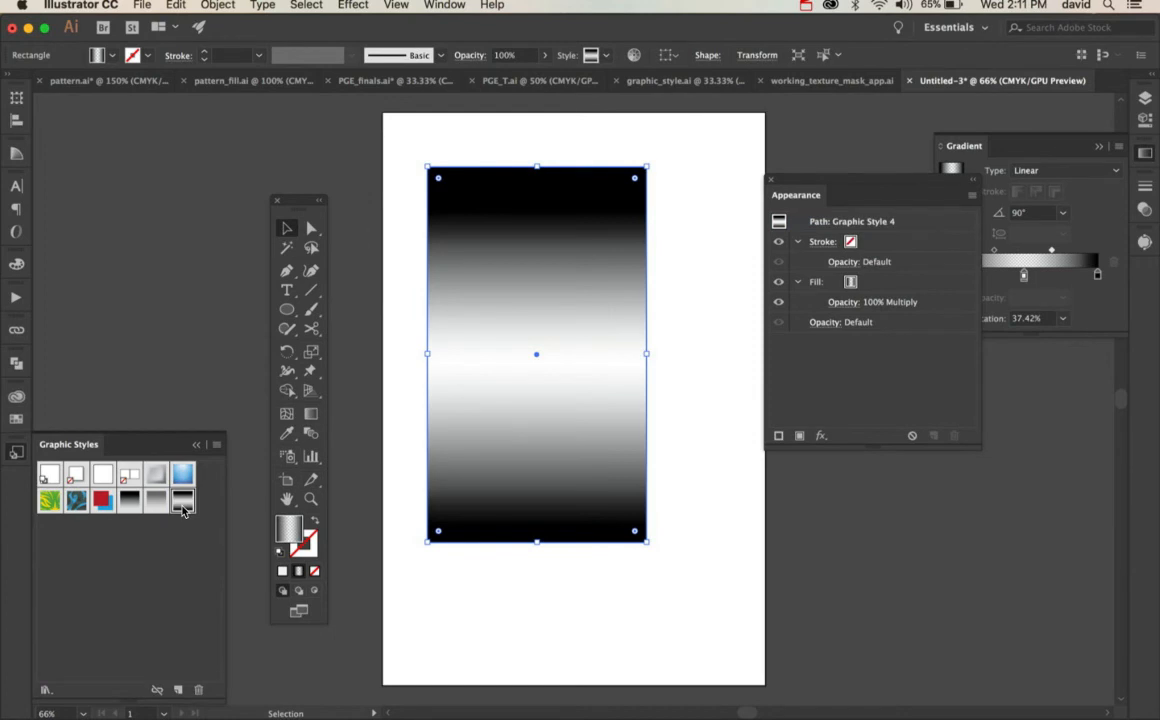
- Set the banded gradient fill's opacity to 50% and save the lighter appearance as another graphic style
click(843, 302)
text(50)
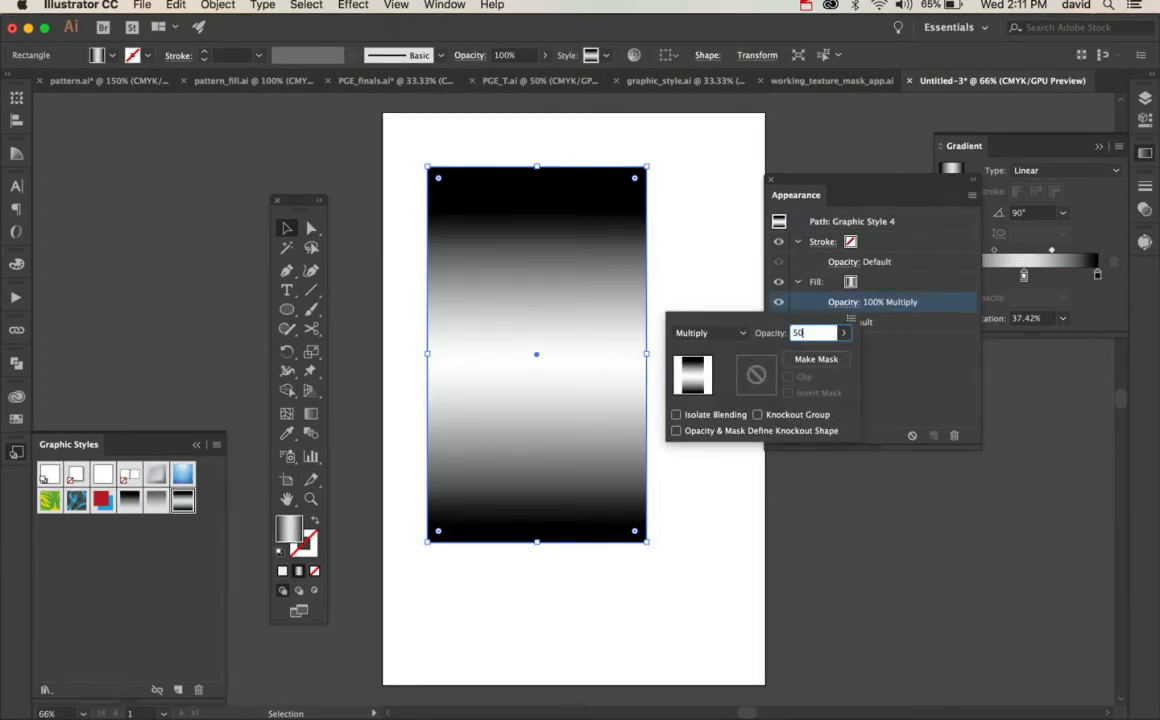
key(Return)
click(850, 283)
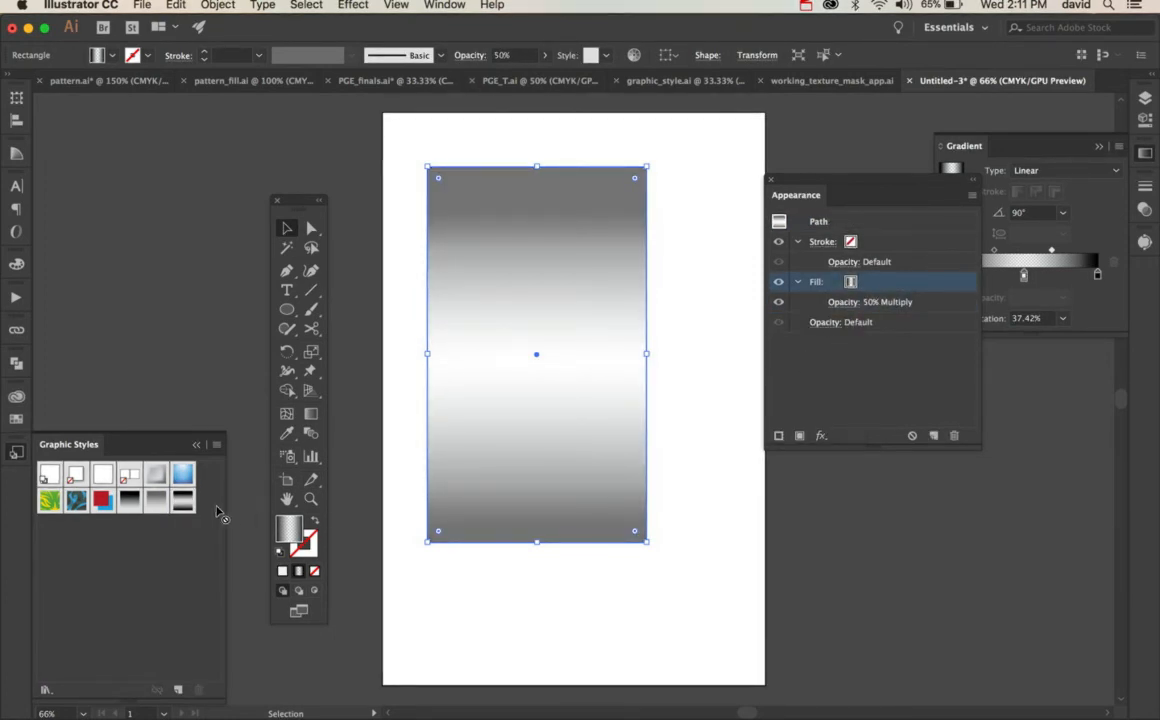
drag(781, 226, 135, 536)
- Delete the rectangle and draw a new tall one slightly off the artboard's centre in the 50% banded gradient style
click(512, 652)
click(567, 513)
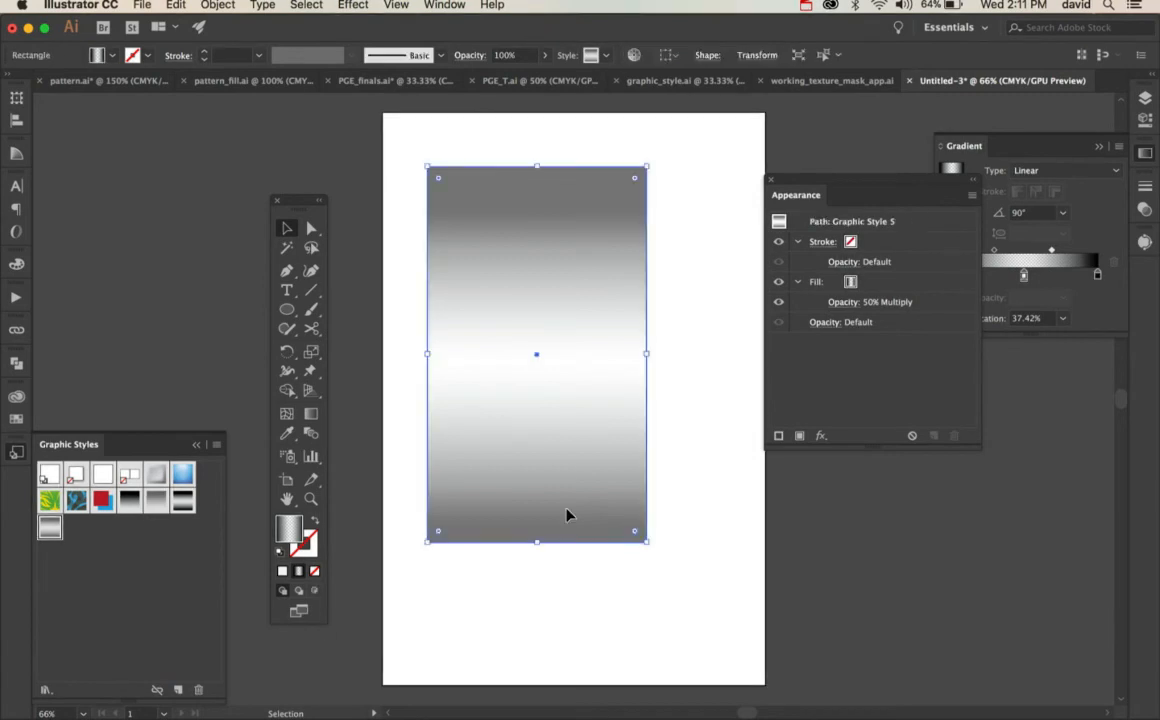
key(Delete)
key(m)
drag(441, 260, 624, 583)
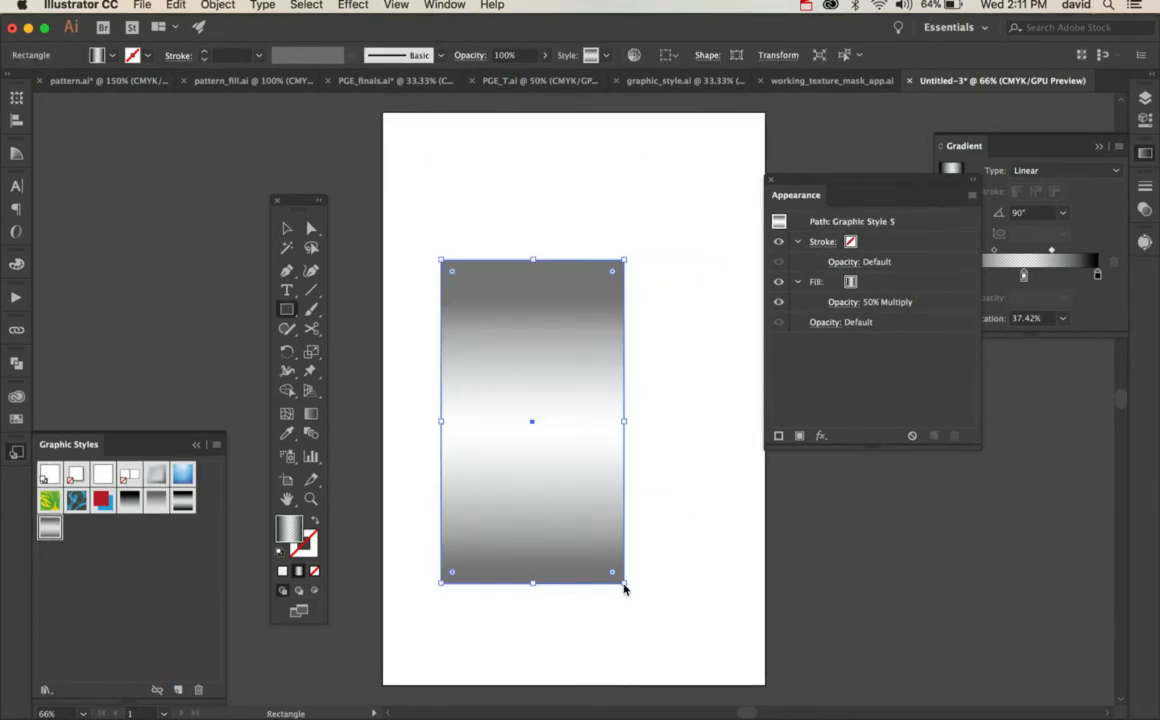
- Fill the new rectangle with solid red and clear its entire appearance, leaving no fill or stroke
click(135, 58)
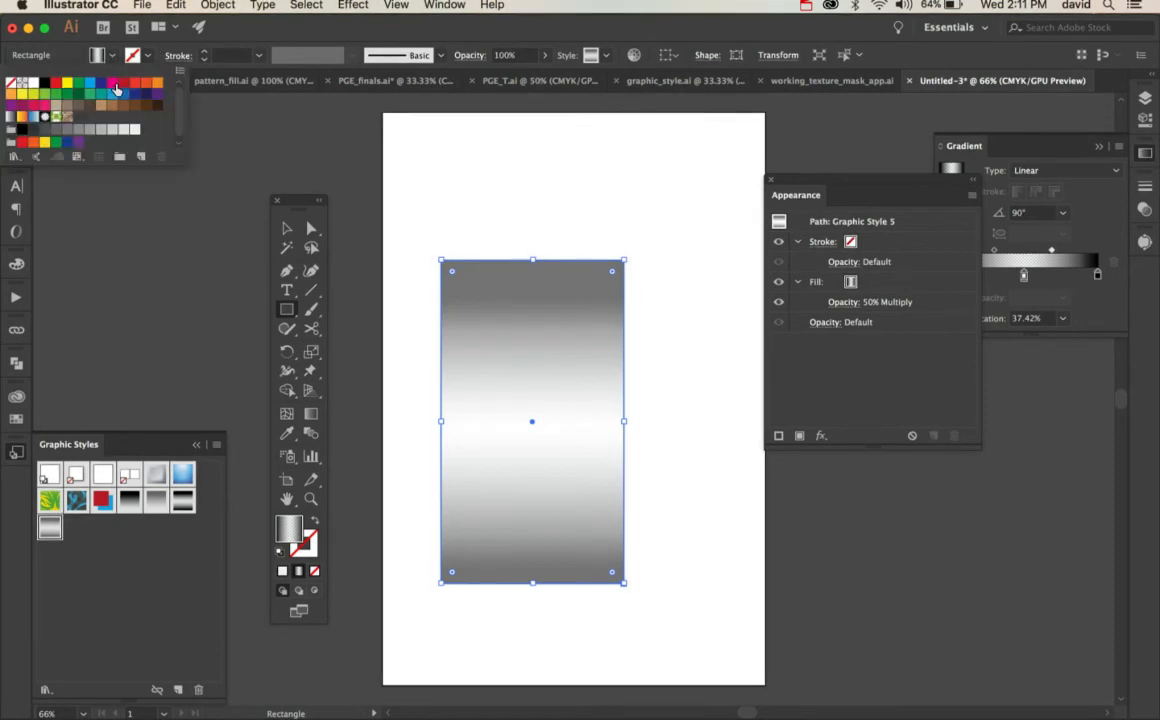
click(123, 84)
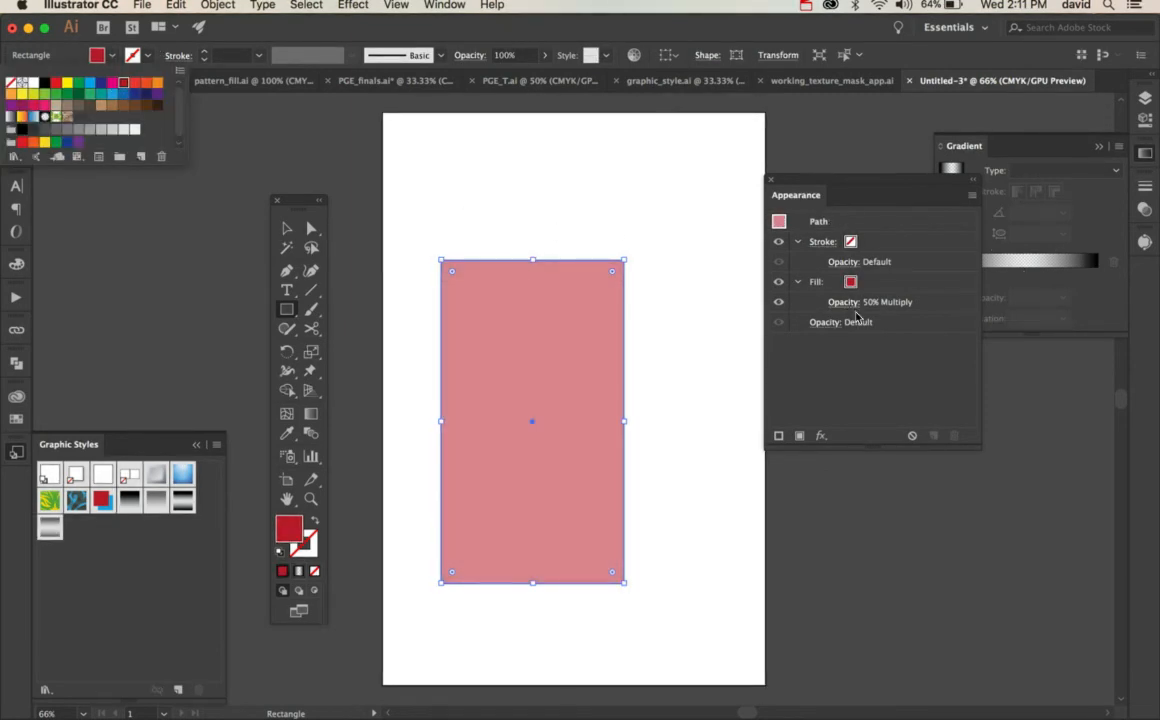
click(913, 438)
click(913, 438)
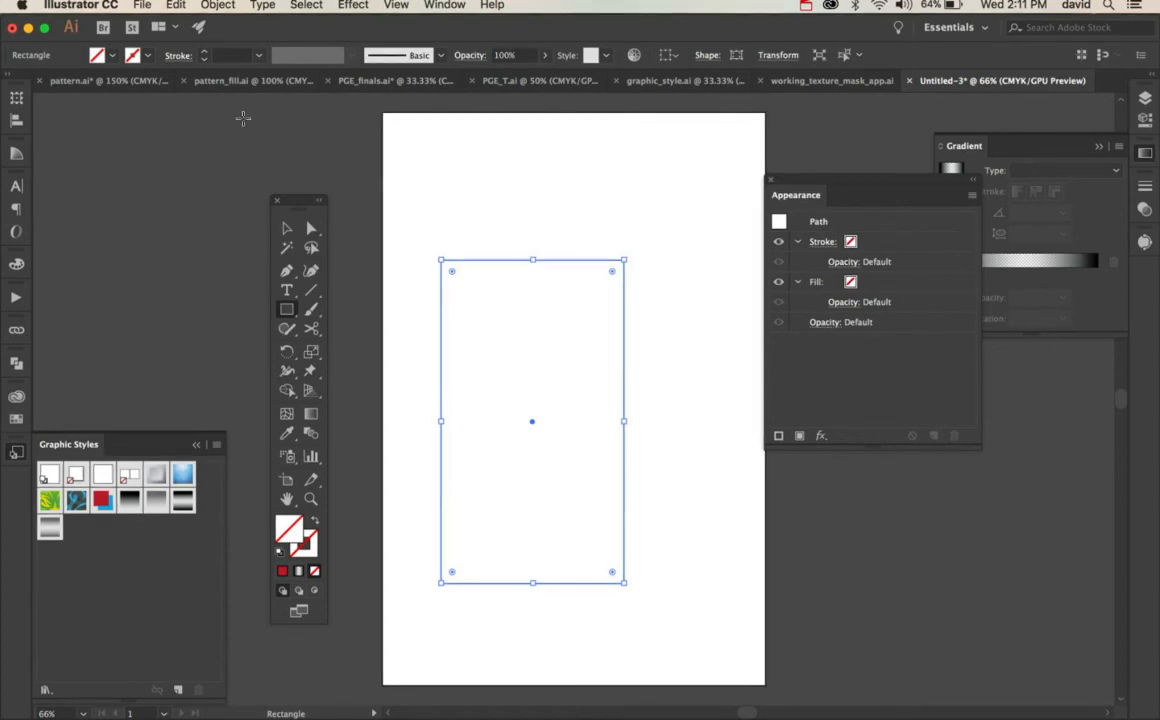
- Fill the empty rectangle with solid red and paste a copy of it in place directly in front
click(282, 571)
key(super+shift+a)
key(a)
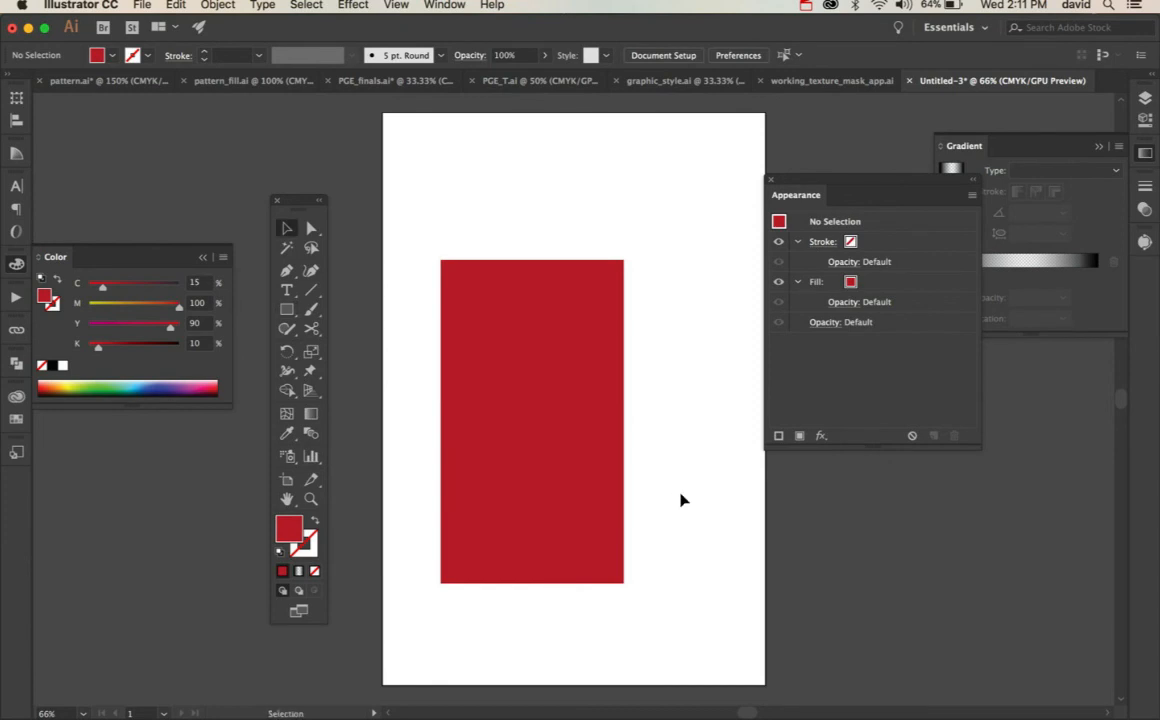
click(603, 466)
key(super)
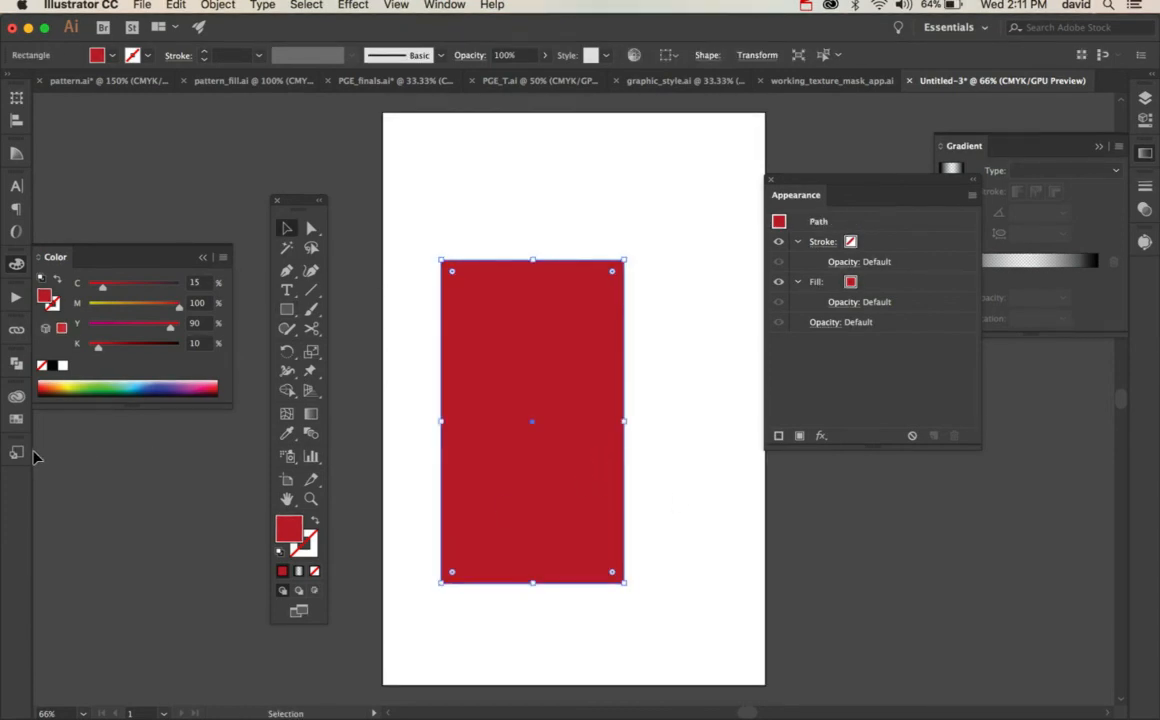
key(super+shift+a)
- Apply Graphic Style 4, the 100% Multiply black-transparent-black gradient, to the front copy of the red rectangle
click(20, 452)
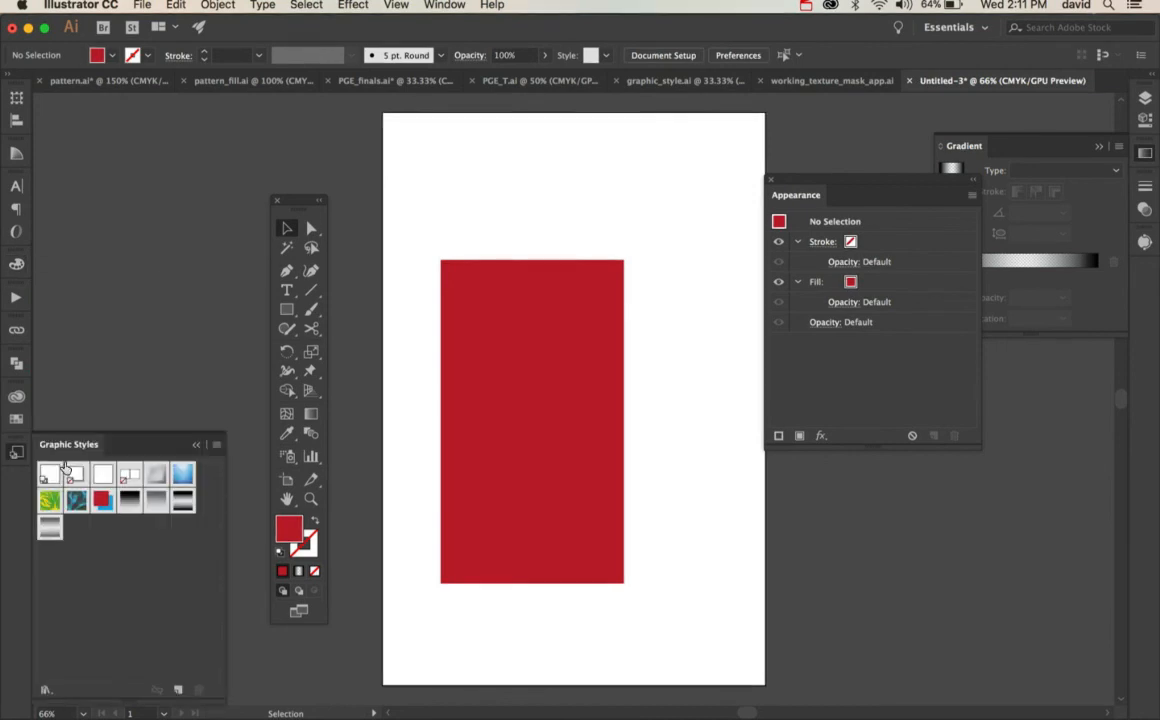
click(181, 505)
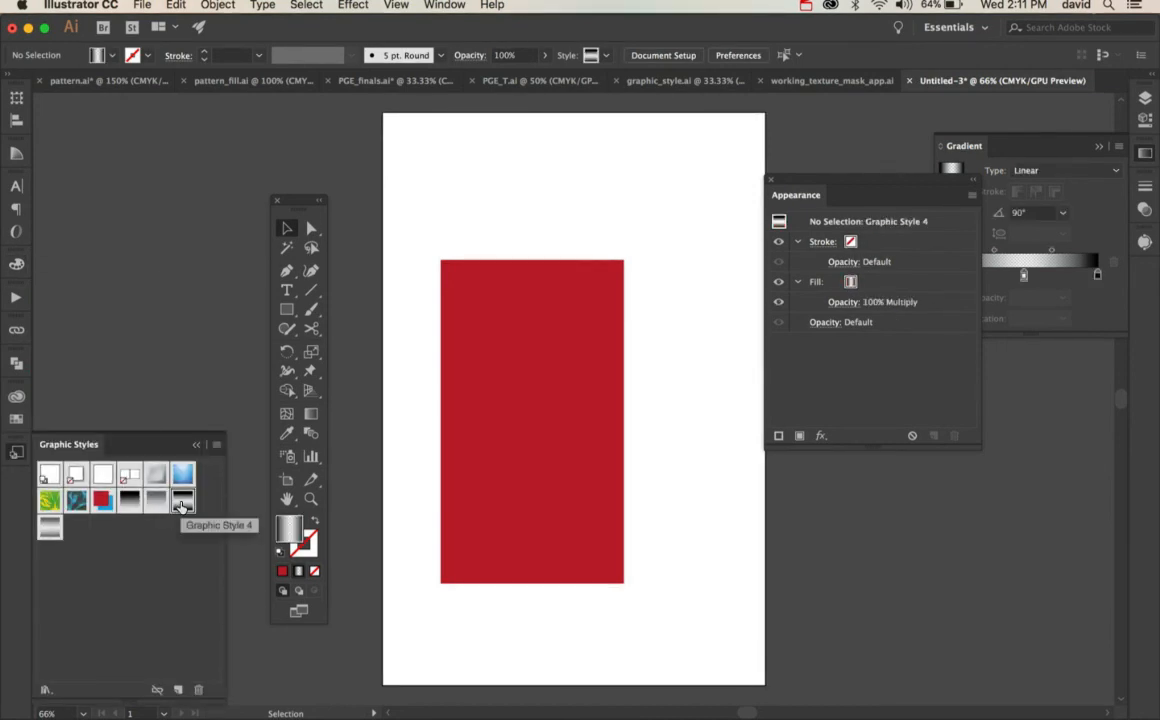
click(533, 368)
click(184, 507)
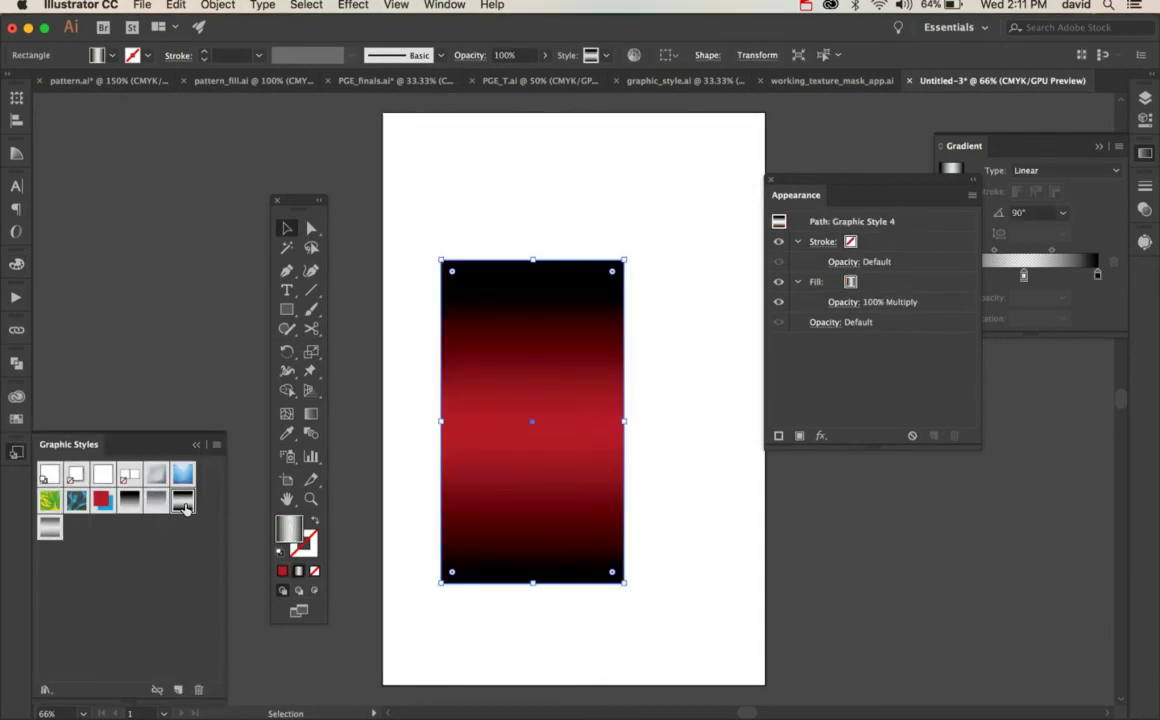
click(710, 354)
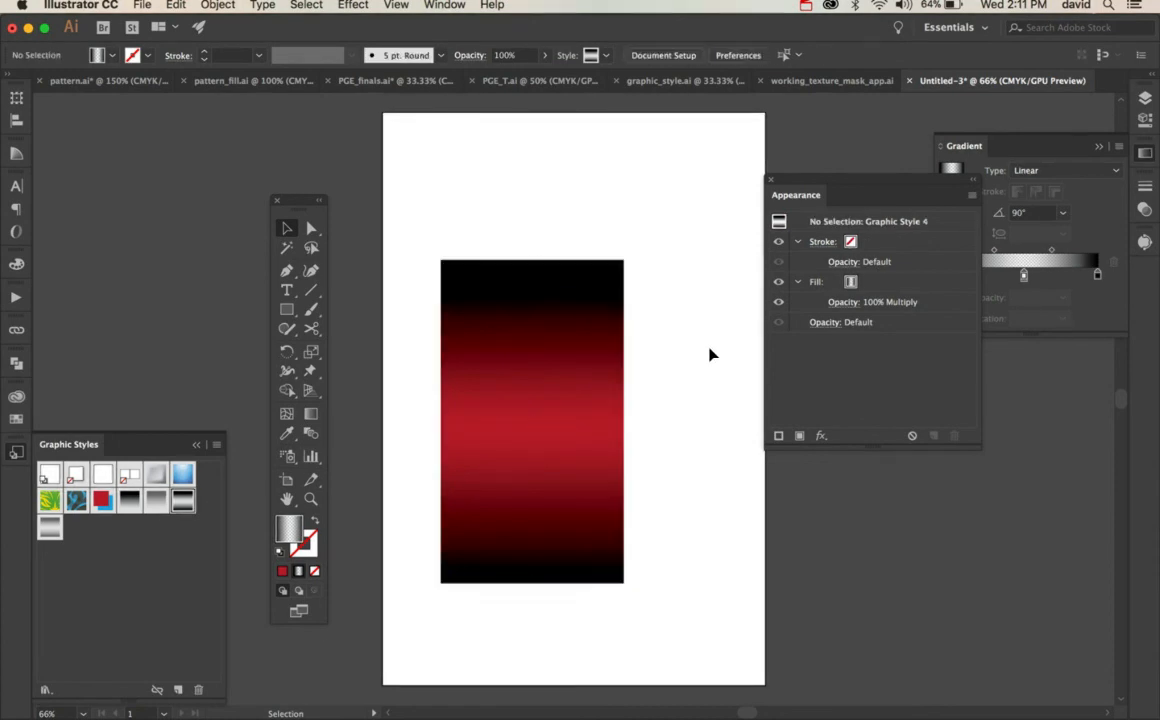
- Move the front gradient rectangle sideways off the solid red one beneath it and undo the move
drag(604, 356, 782, 366)
drag(591, 355, 455, 356)
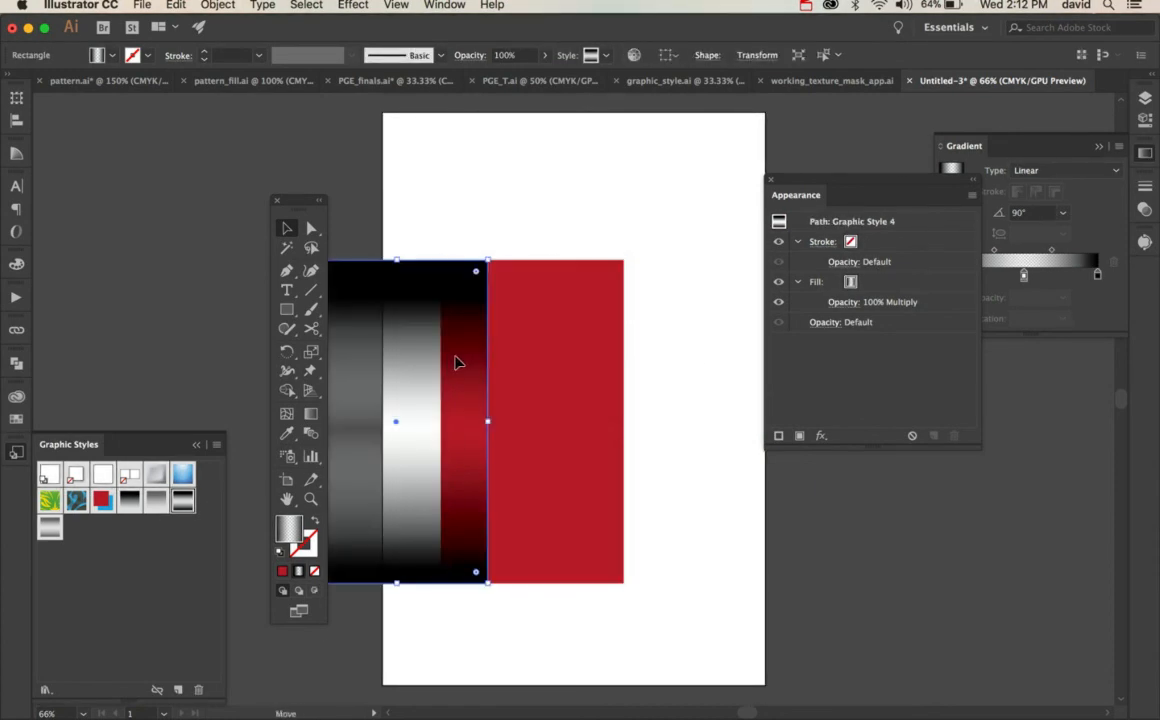
key(cmd+z)
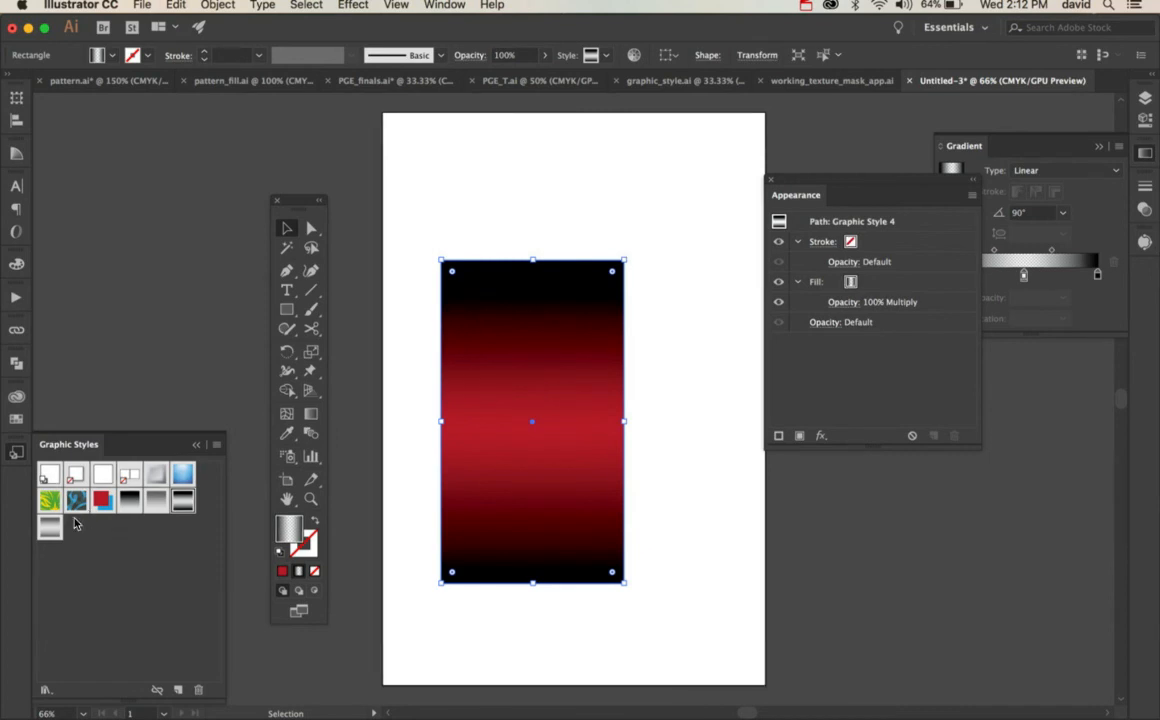
- Apply Graphic Style 5, the 50% Multiply banded gradient, to the front rectangle and deselect it
click(48, 532)
click(699, 430)
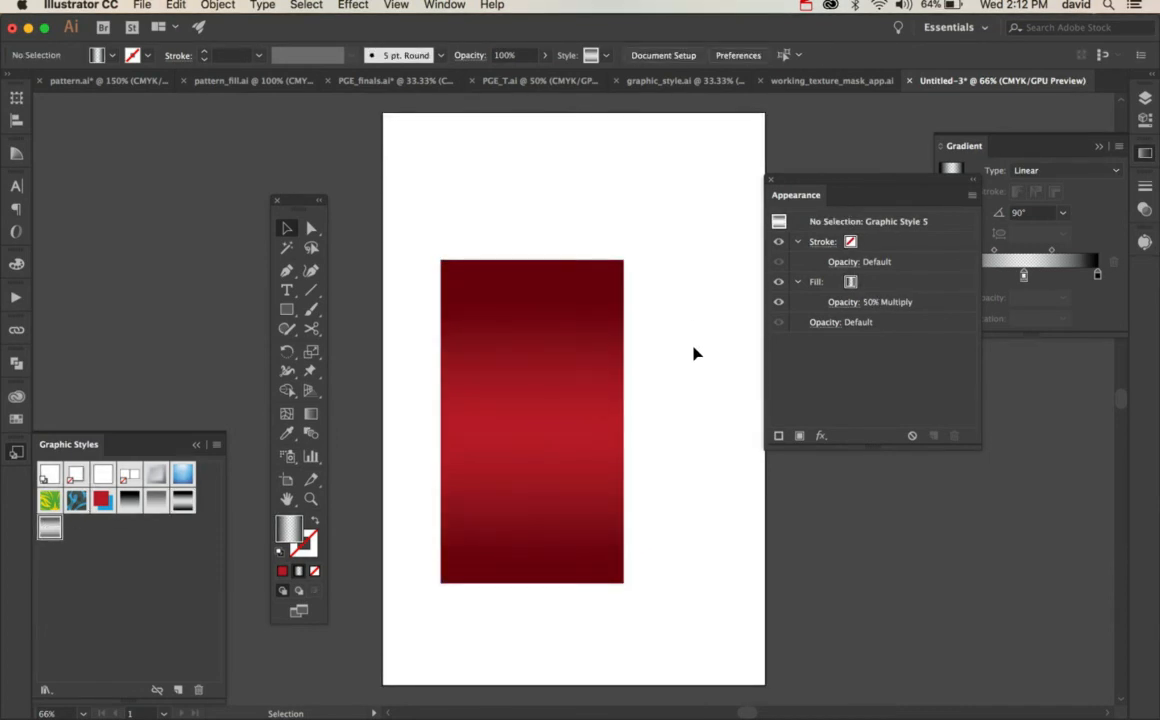